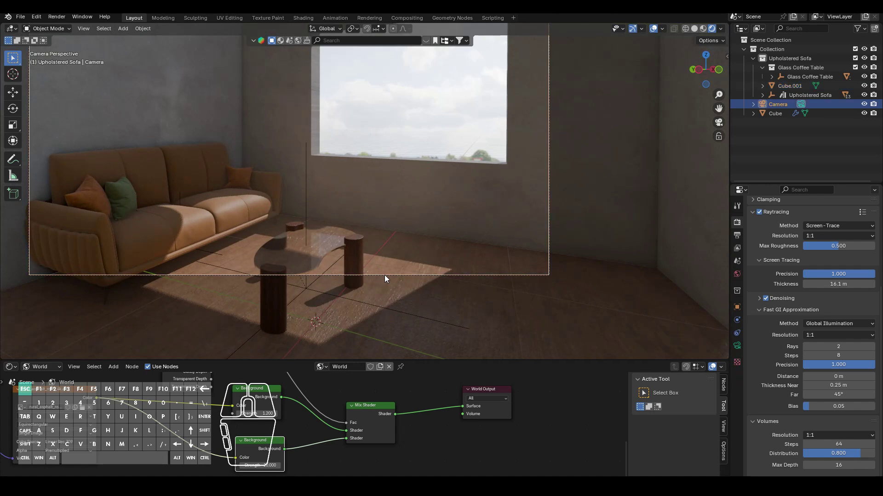
click(737, 347)
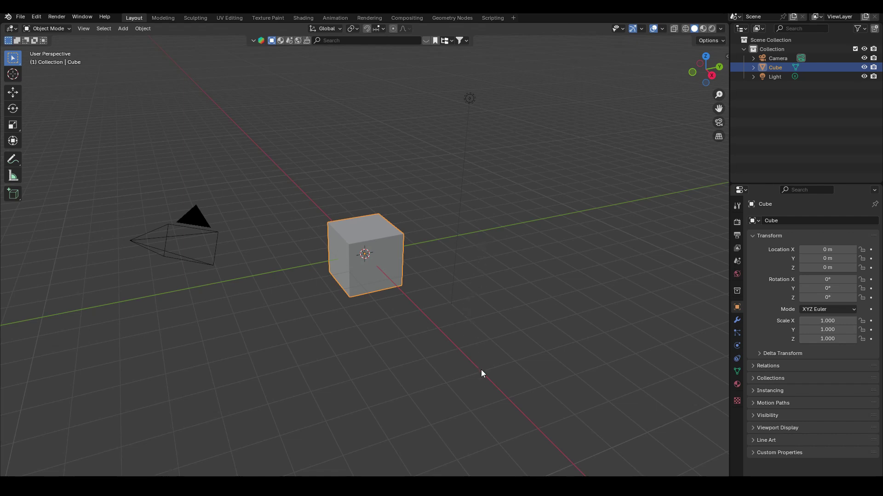
- In Edit Mode, move the cube's entire mesh up 1 m along the Z axis
key(KP_1)
click(384, 289)
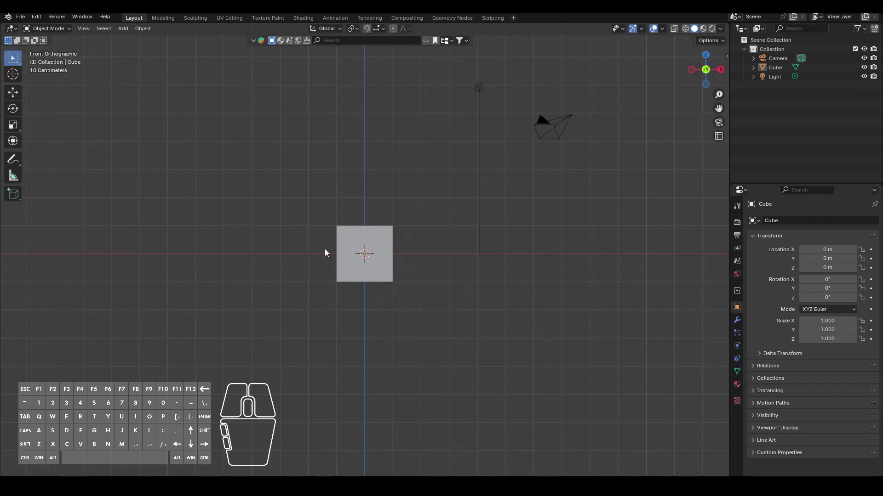
click(388, 236)
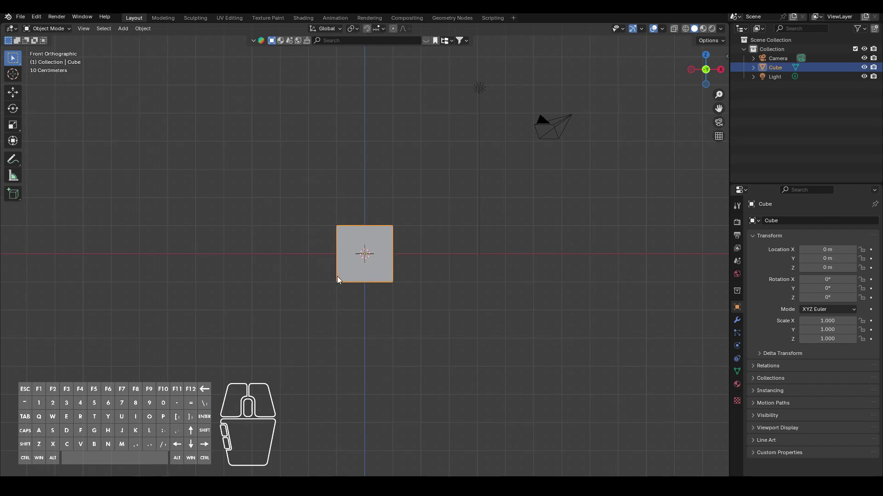
key(Tab)
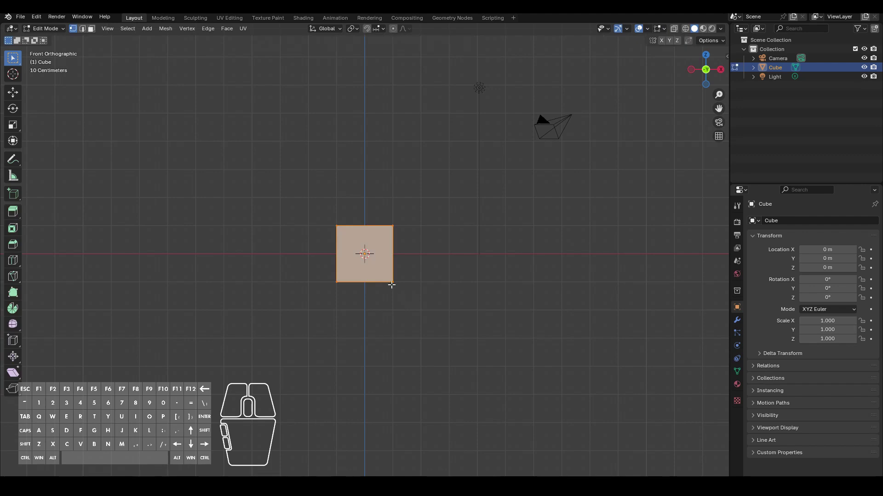
key(g)
key(z)
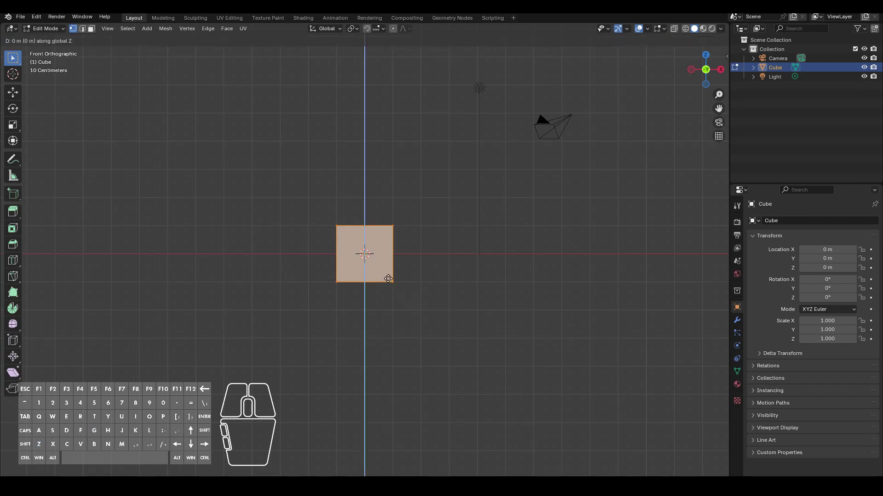
key(1)
click(388, 279)
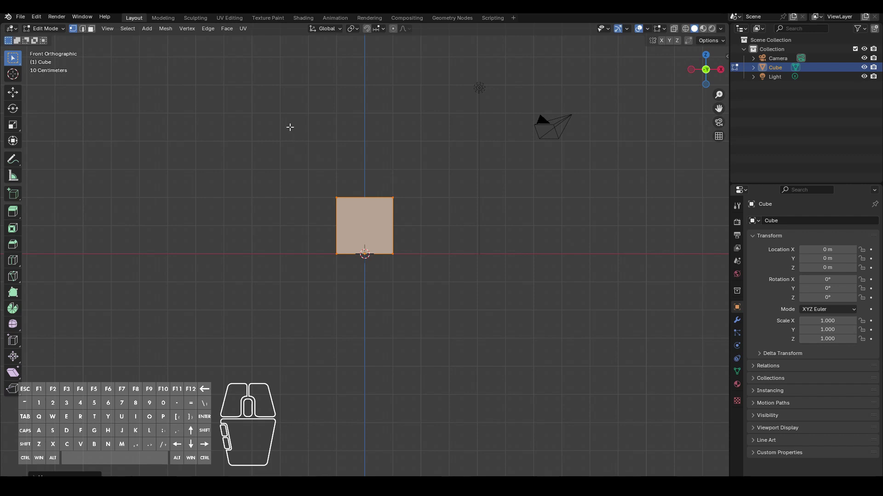
- Raise only the cube's top face by 1 m along Z, working in face selection mode
middle_drag(299, 151, 300, 181)
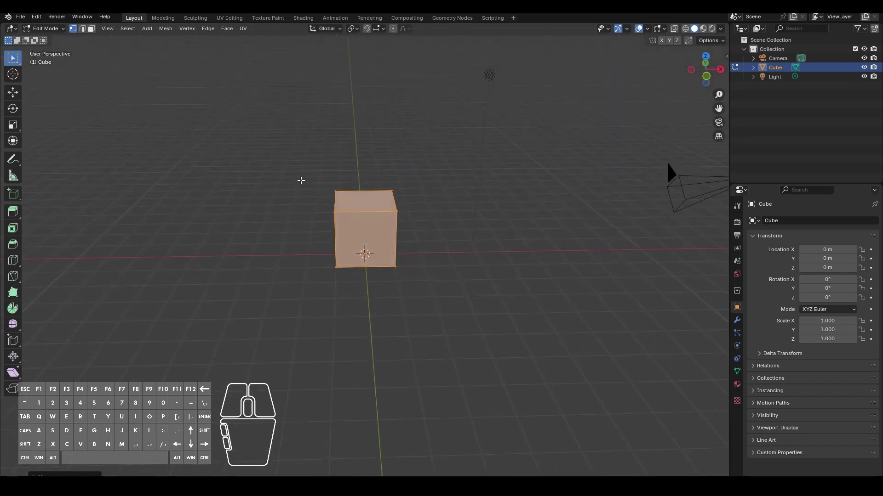
click(91, 30)
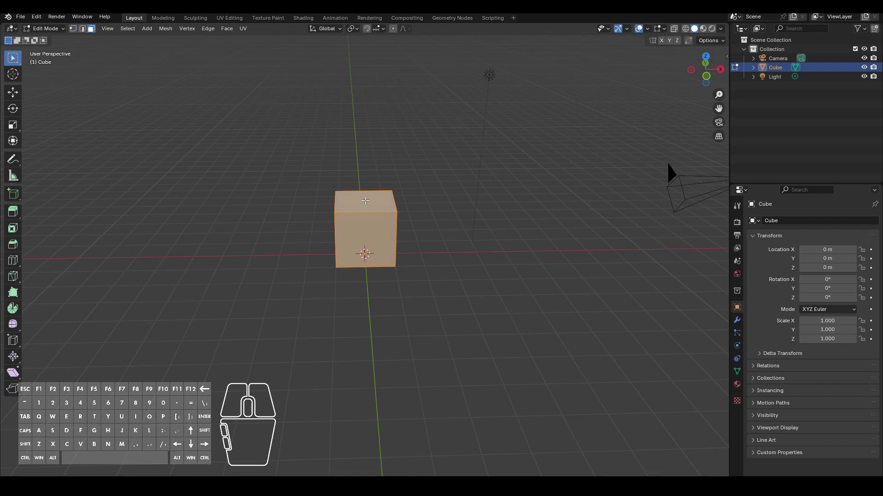
click(365, 201)
middle_drag(419, 245, 438, 251)
key(g)
key(z)
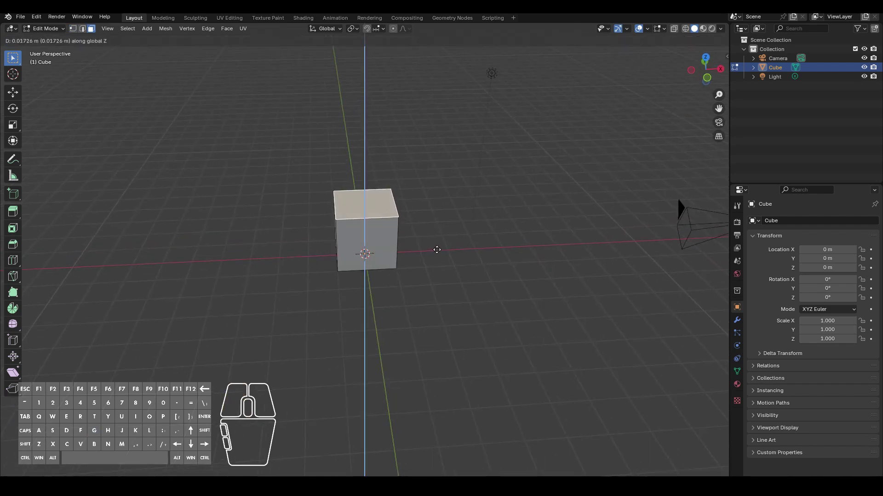
key(1)
key(Return)
- Scale the whole mesh by a factor of 2 along the X axis
key(KP_1)
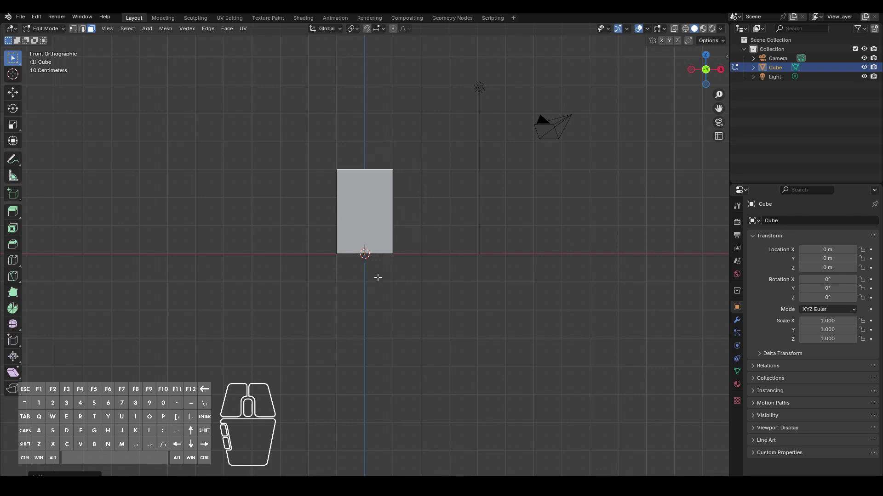
key(a)
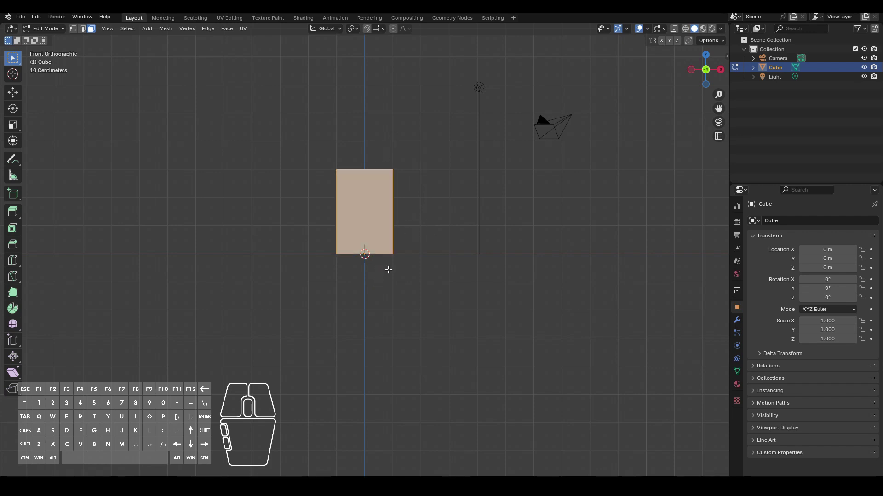
key(s)
key(x)
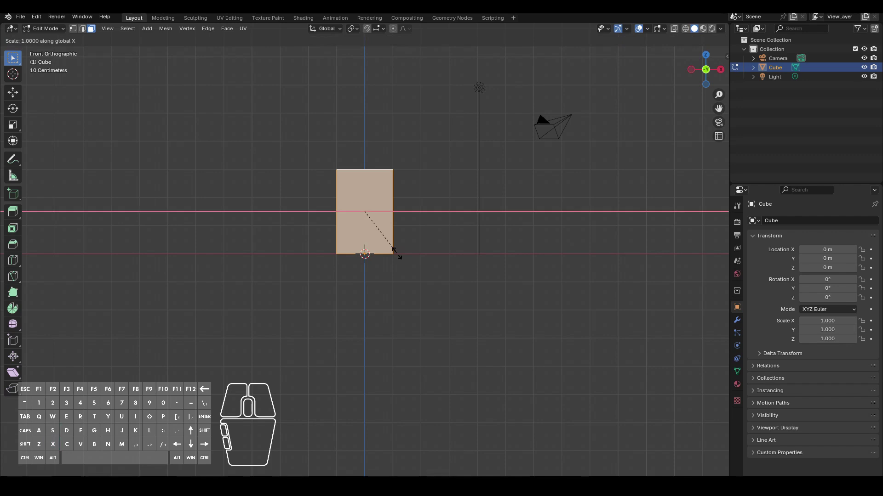
key(2)
key(Return)
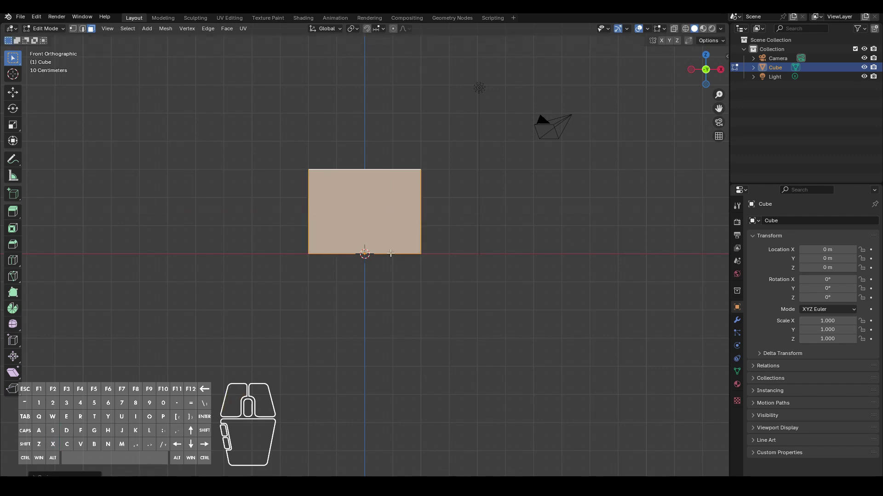
- Scale the whole mesh by a factor of 2 along the Y axis
middle_drag(260, 241, 392, 282)
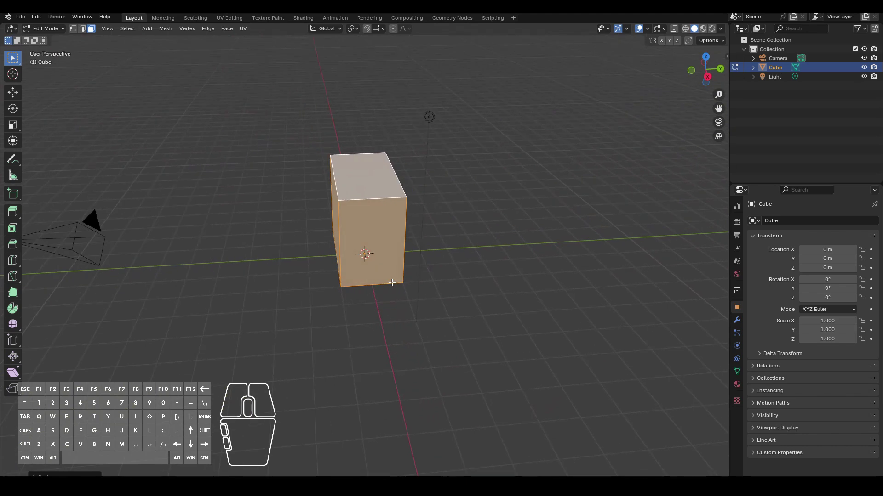
key(s)
key(y)
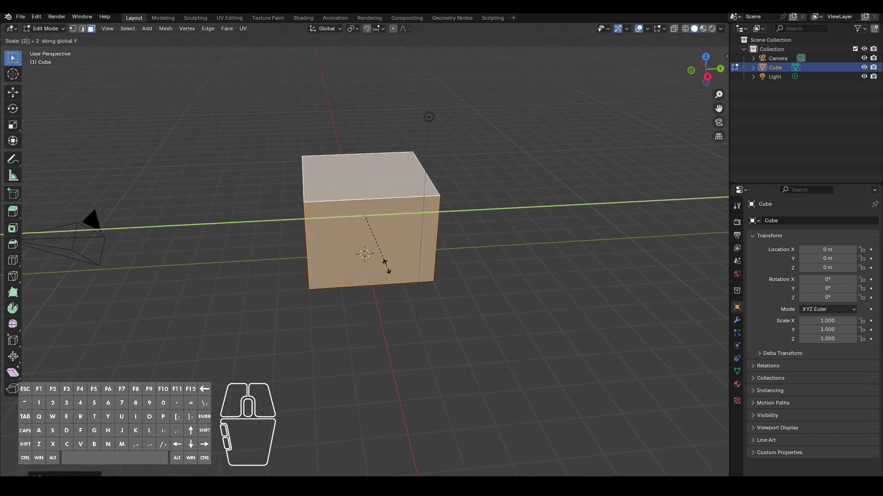
key(Return)
- Extrude the box's positive X side face in place and scale the new face down to about half size as a window outline
middle_drag(241, 277, 303, 255)
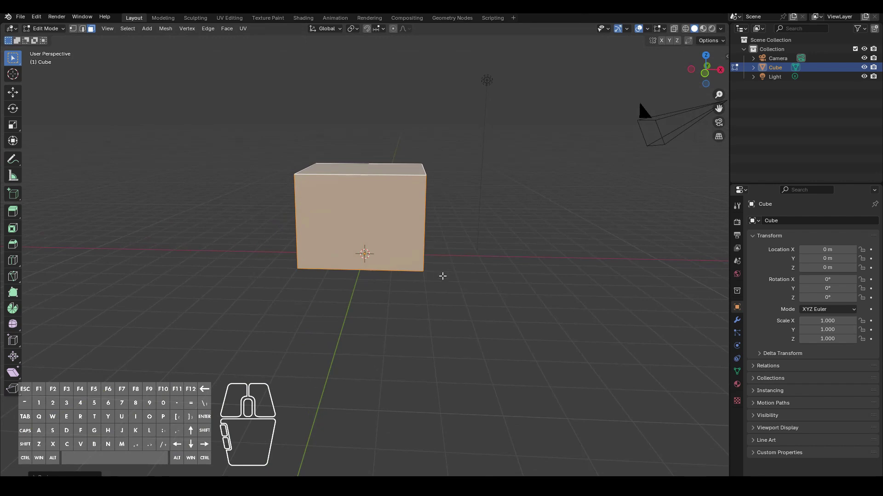
middle_drag(422, 238, 372, 211)
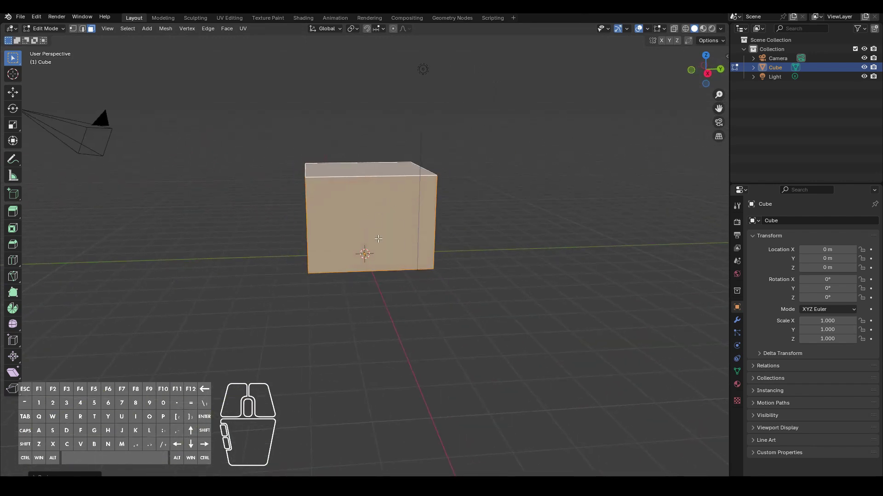
middle_drag(355, 248, 370, 252)
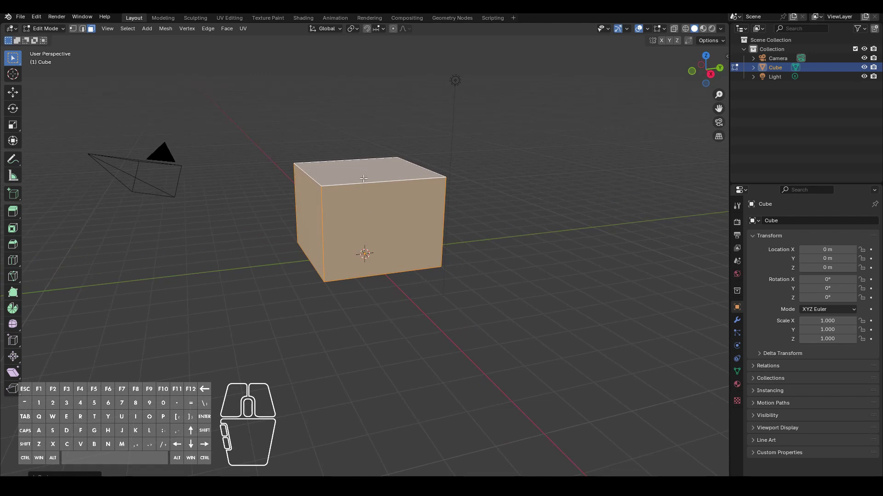
click(386, 243)
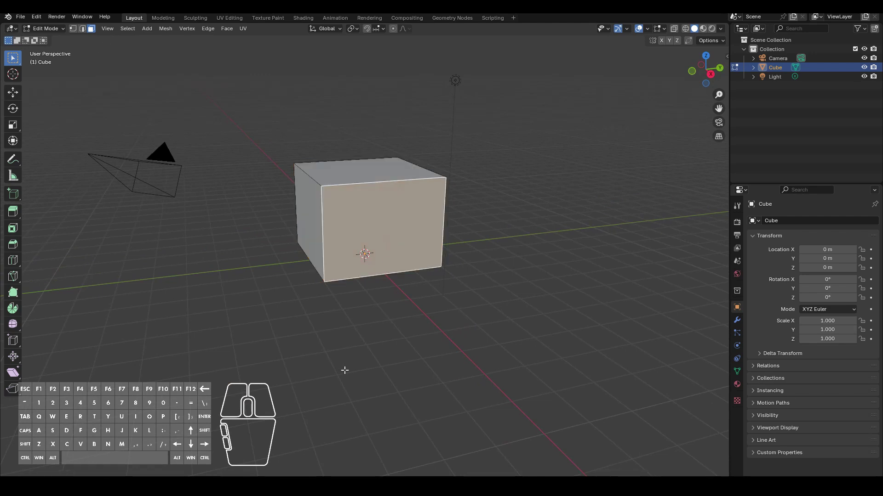
middle_drag(360, 351, 375, 350)
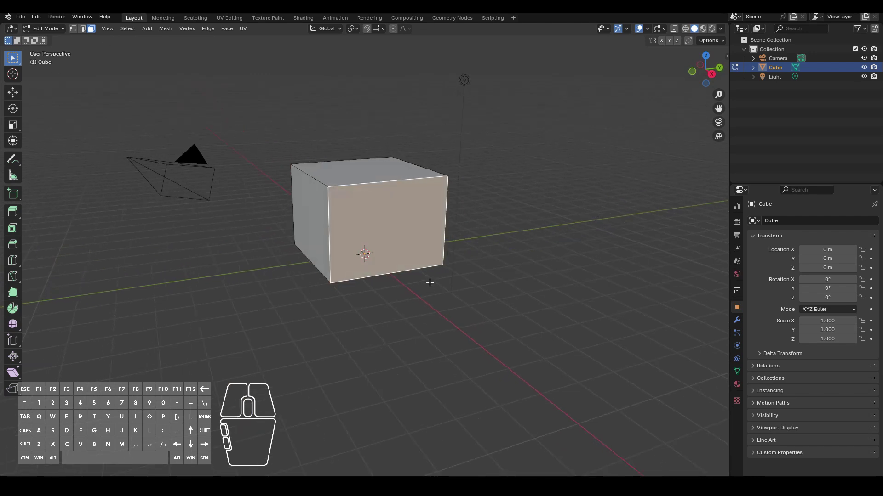
key(e)
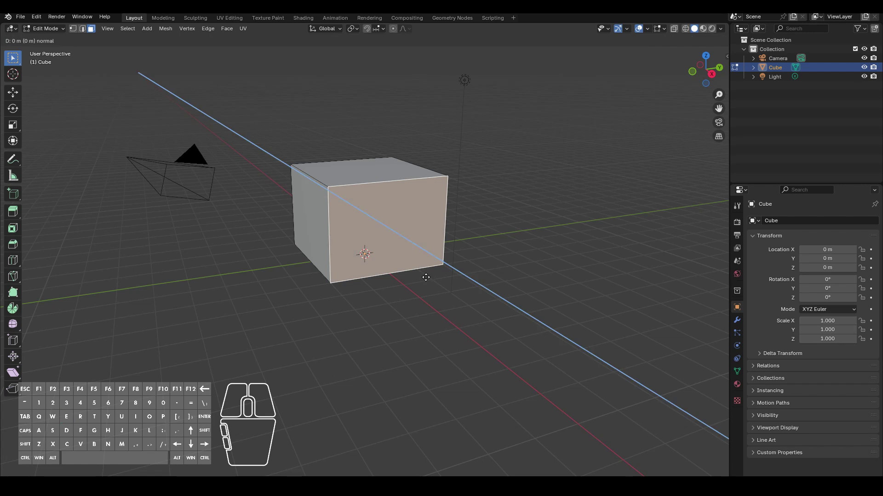
click(425, 277)
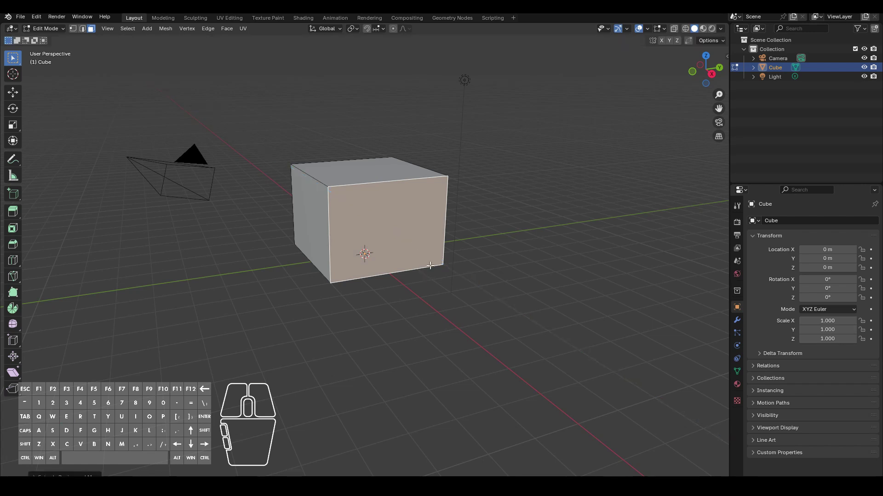
key(s)
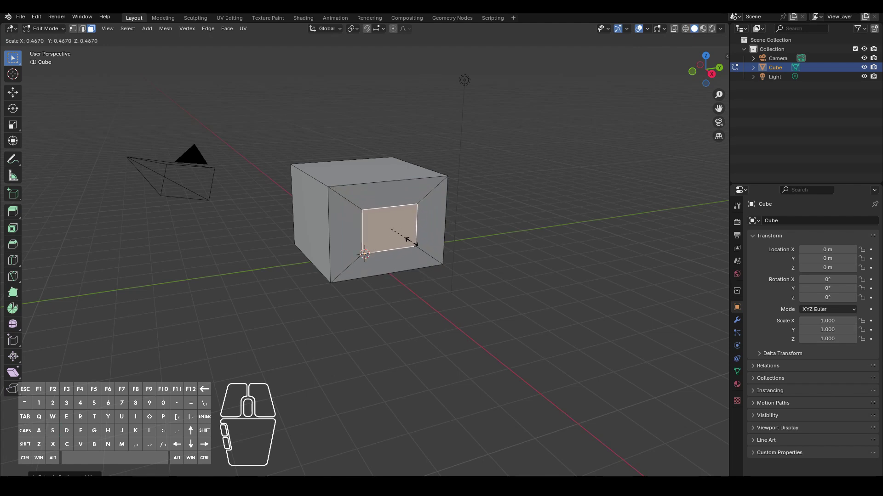
click(410, 241)
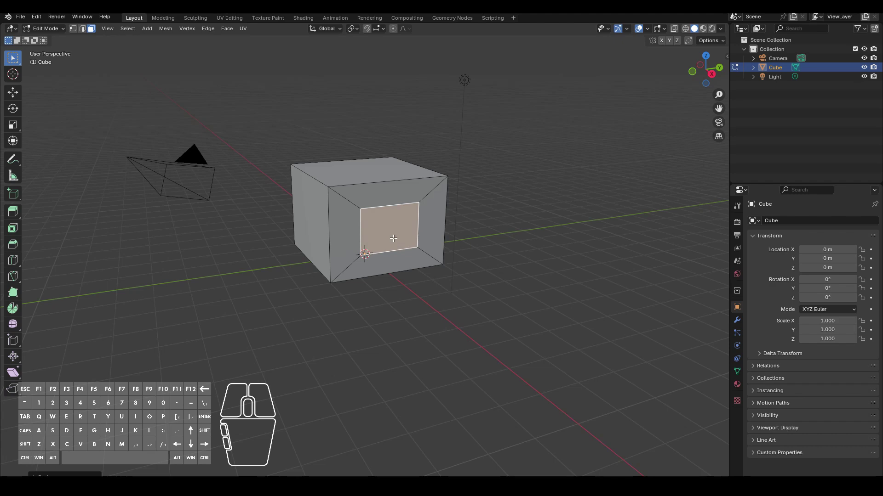
- Delete the small inner face to open a window in the side wall, and return to Object Mode
key(x)
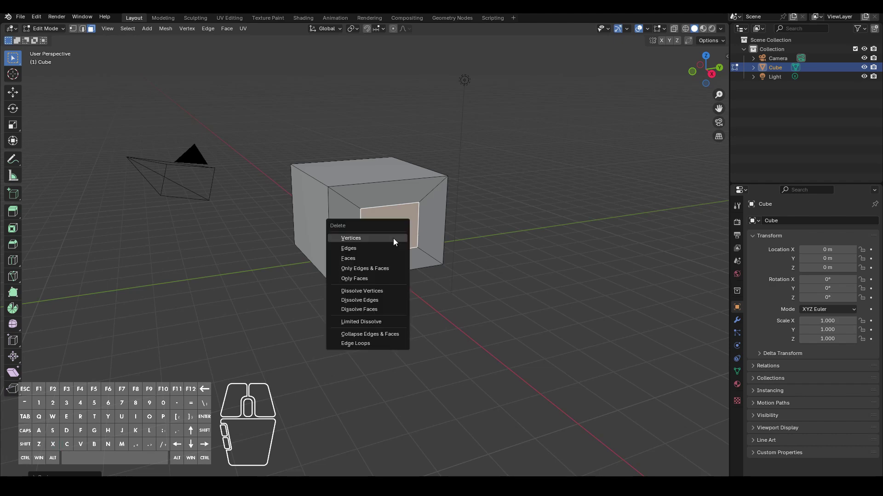
click(354, 259)
middle_drag(354, 258, 401, 256)
scroll(401, 256, up, 6)
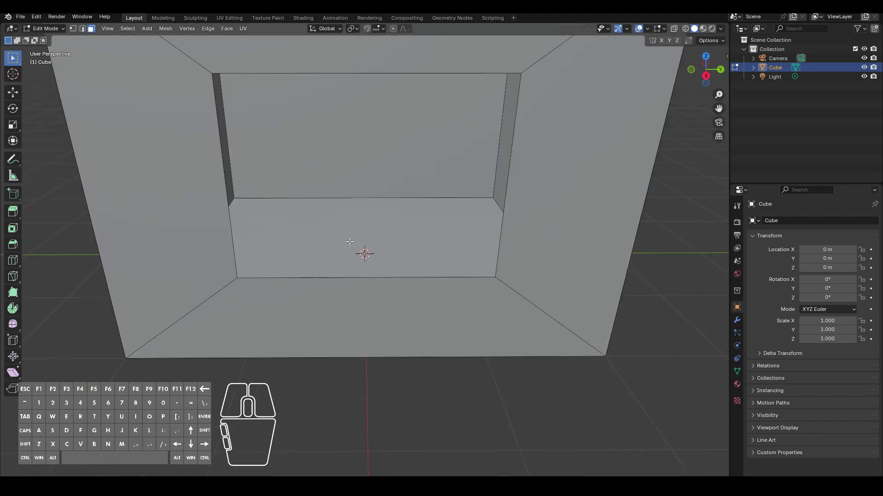
middle_drag(351, 240, 429, 226)
scroll(444, 268, down, 8)
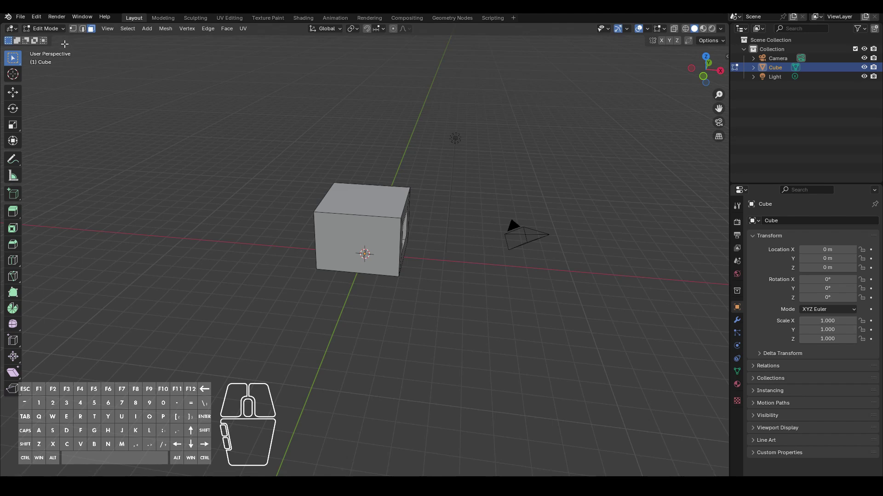
key(Tab)
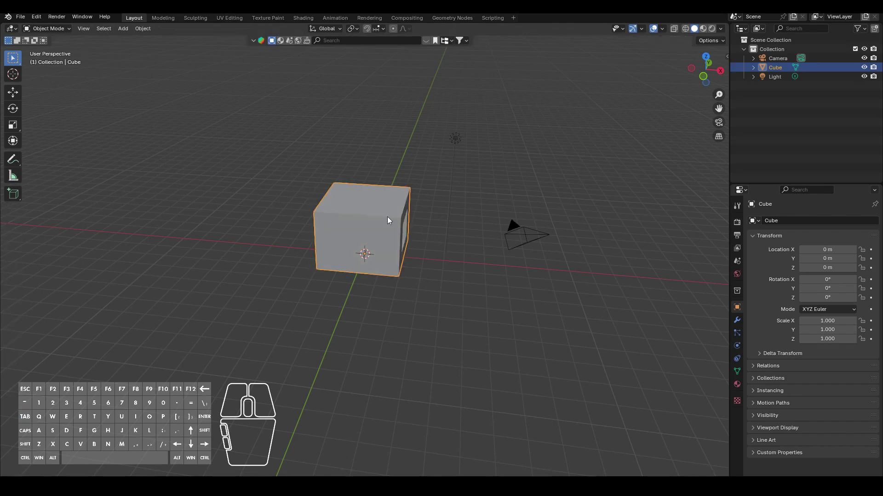
- Place the camera inside the room, facing the window wall at an angle, by aligning it to the current view
click(514, 234)
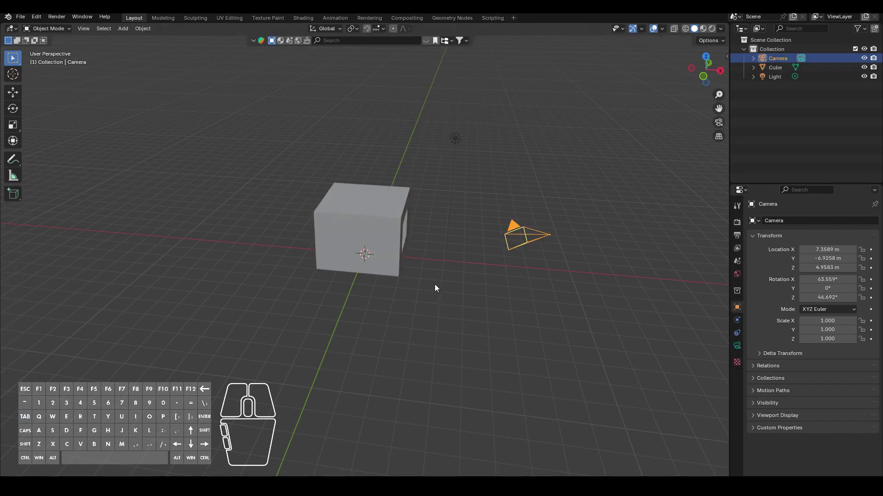
shift+middle_drag(434, 284, 331, 308)
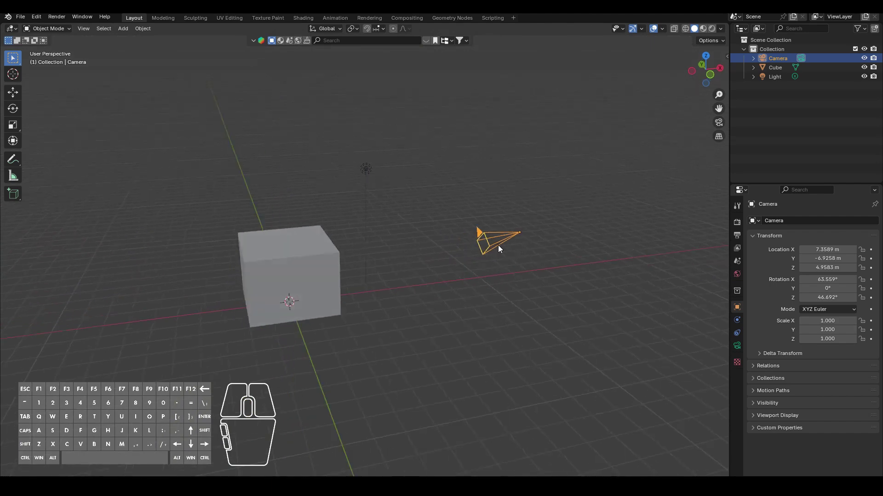
scroll(350, 343, up, 2)
shift+middle_drag(443, 214, 360, 210)
scroll(362, 219, up, 8)
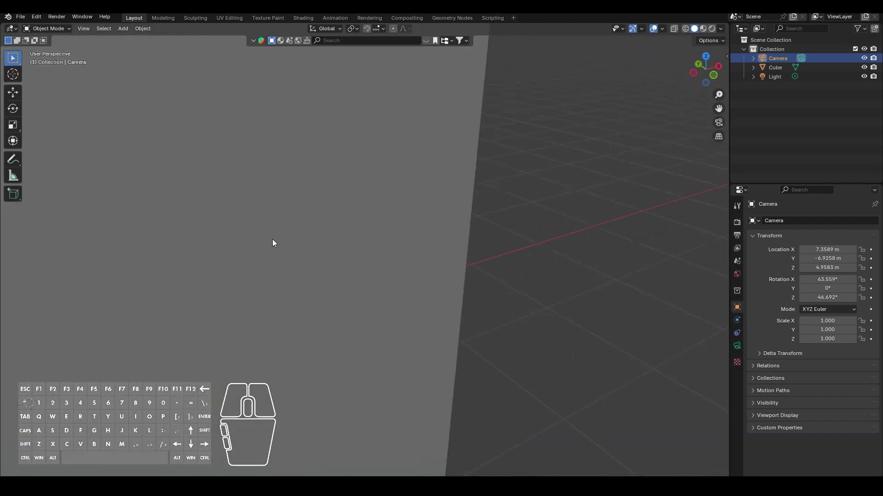
shift+middle_drag(273, 242, 296, 324)
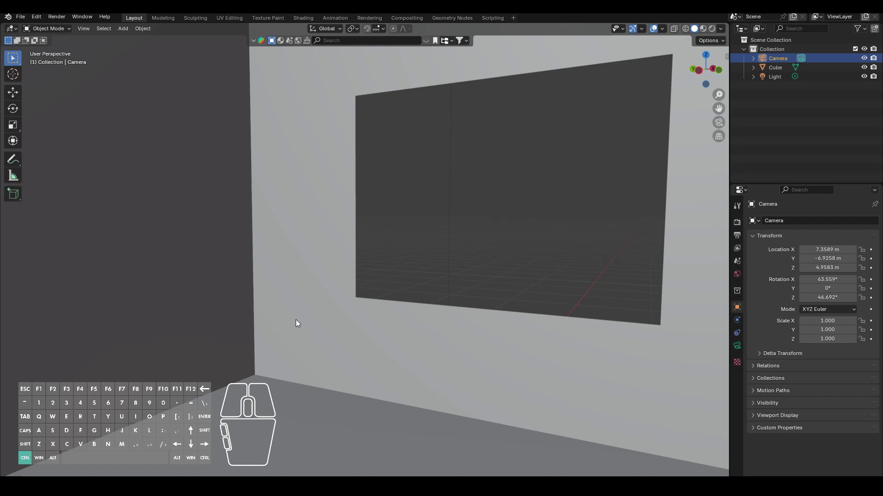
key(ctrl+alt+KP_0)
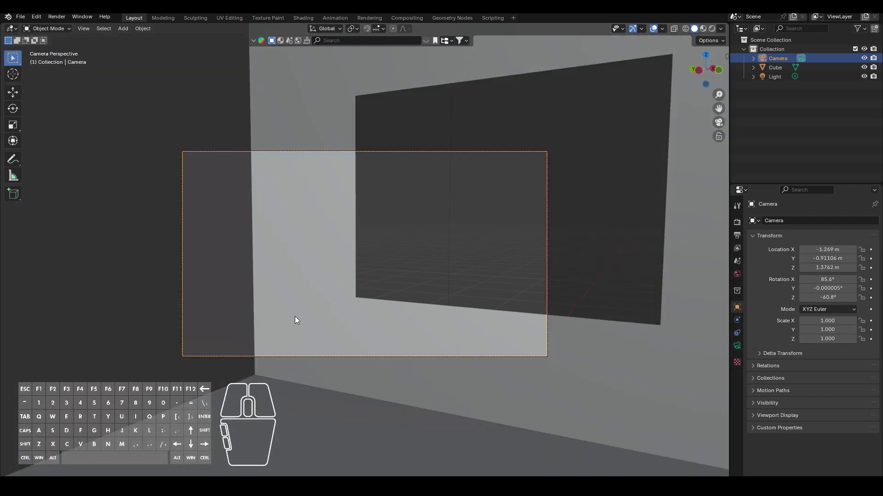
- Move the camera back along its local Z axis to about X -1.69 m, Y -1.15 m, Z 1.41 m
scroll(476, 288, down, 6)
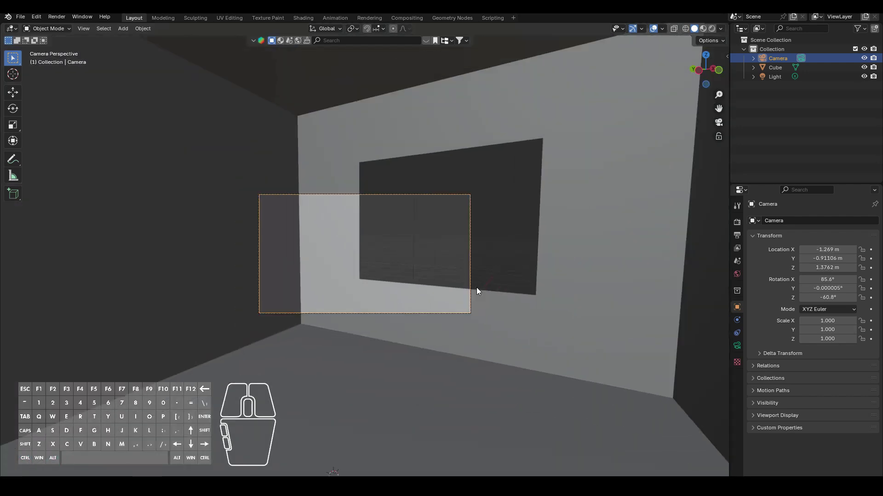
middle_drag(470, 289, 421, 298)
scroll(422, 299, down, 6)
scroll(366, 303, up, 8)
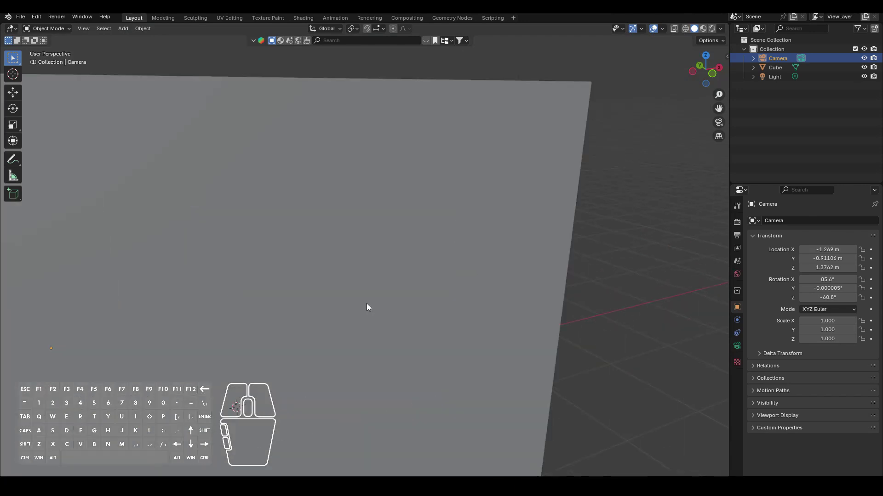
middle_drag(316, 301, 346, 299)
key(KP_0)
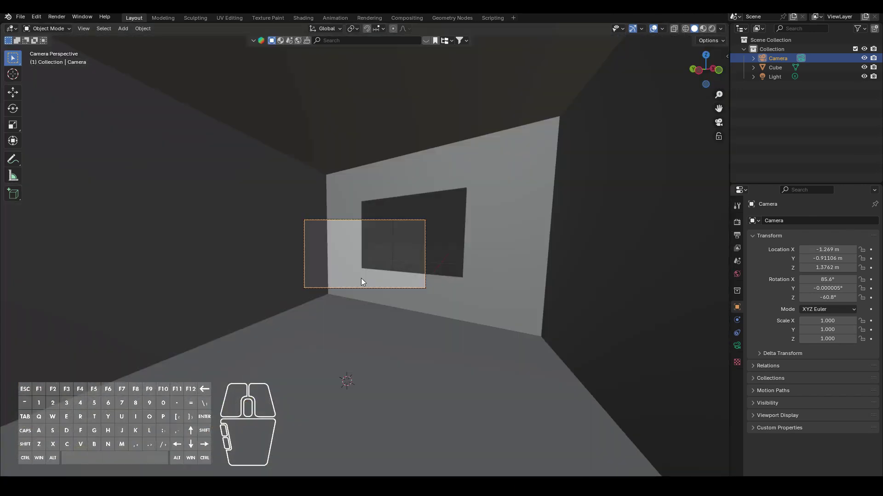
scroll(368, 294, up, 3)
key(g)
key(z)
key(z)
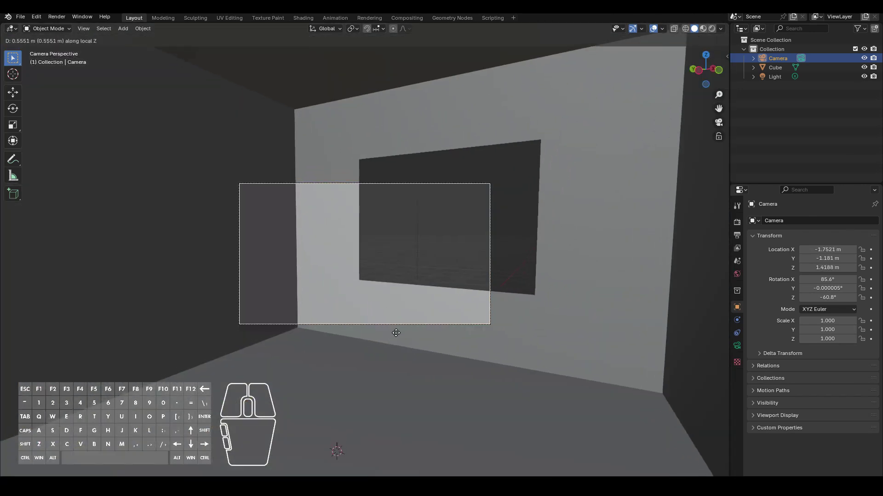
click(531, 372)
scroll(395, 278, up, 2)
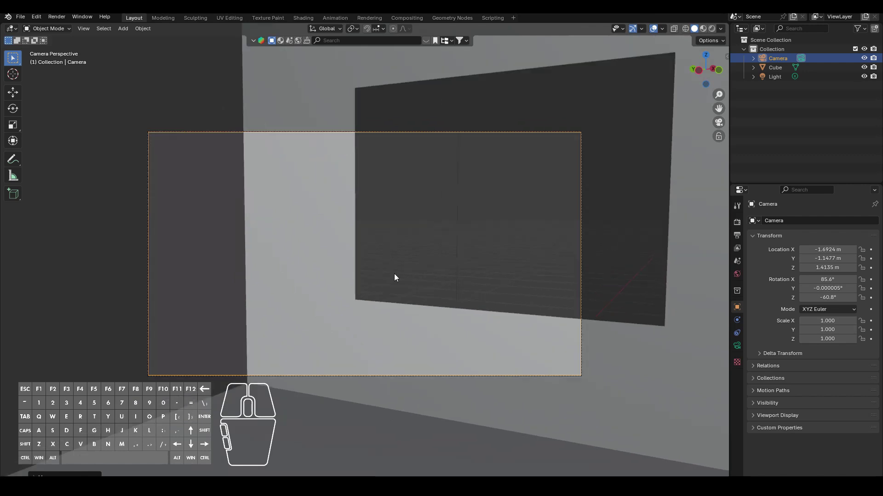
- Widen the camera's view by trying a 35 mm focal length and settling on 25 mm
click(738, 347)
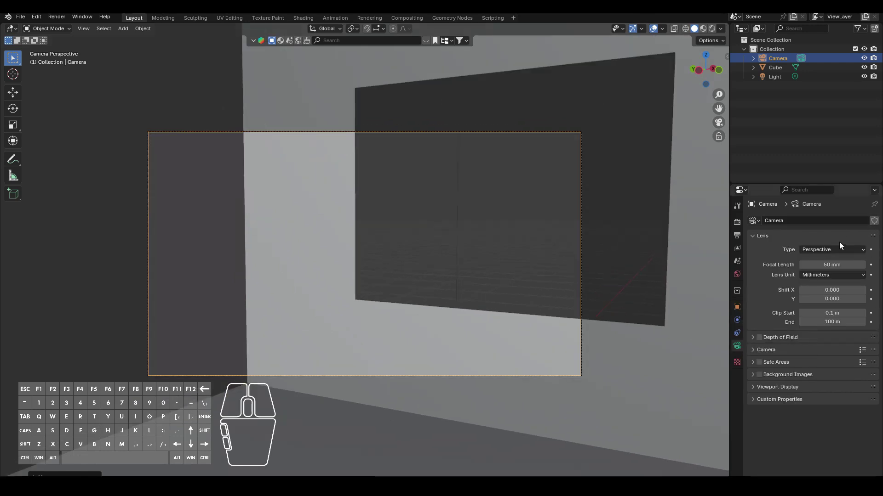
click(831, 264)
text(35)
key(Return)
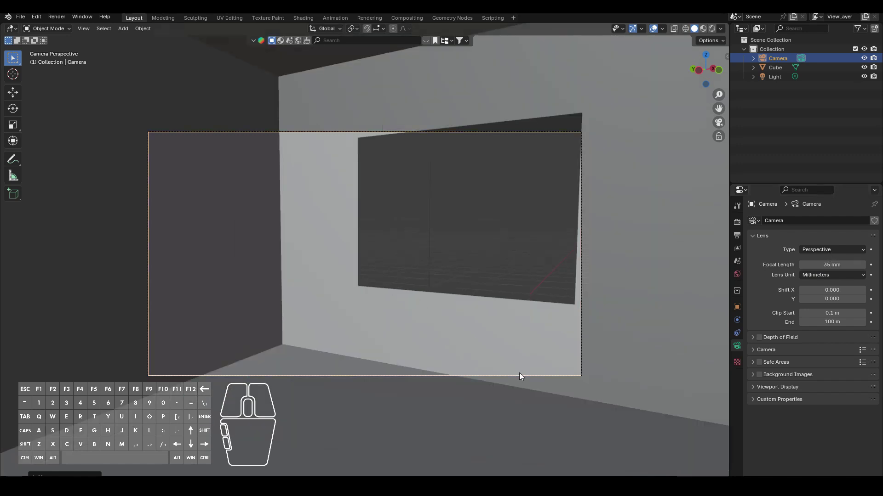
click(818, 264)
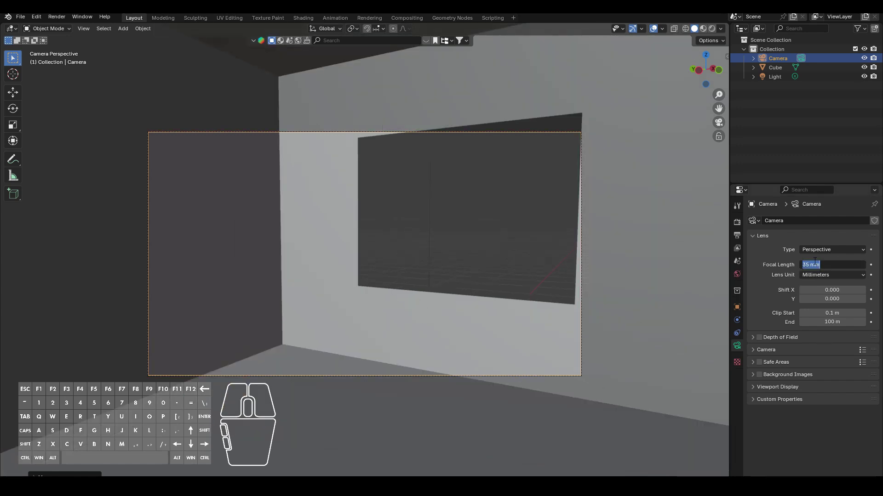
text(25)
key(Return)
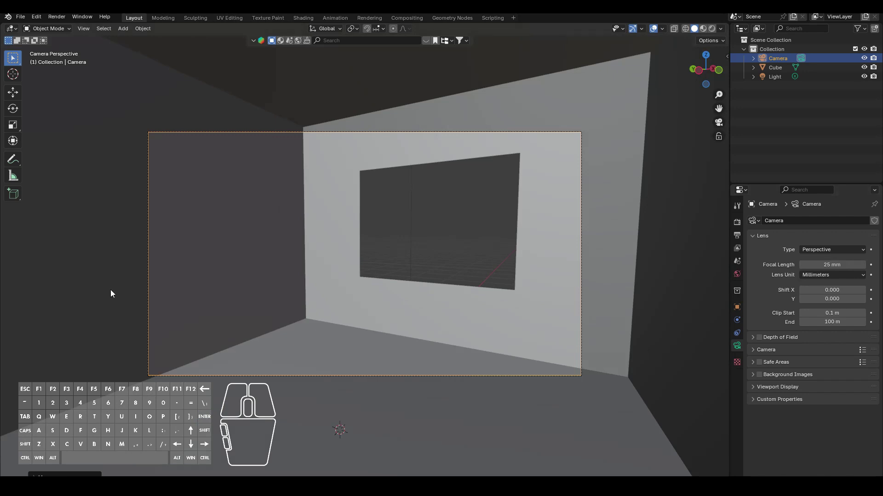
- Move the camera about 0.33 m sideways, mostly along positive Y, to reframe the window wall
scroll(474, 388, up, 2)
scroll(409, 374, down, 1)
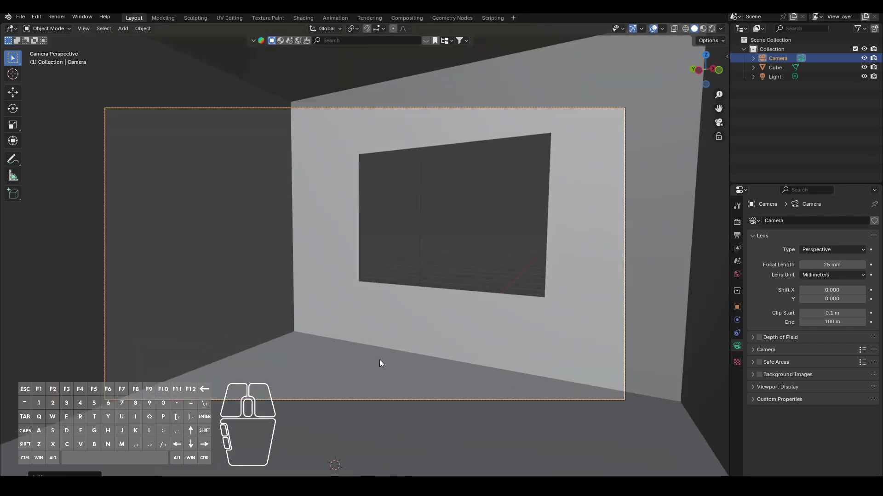
key(g)
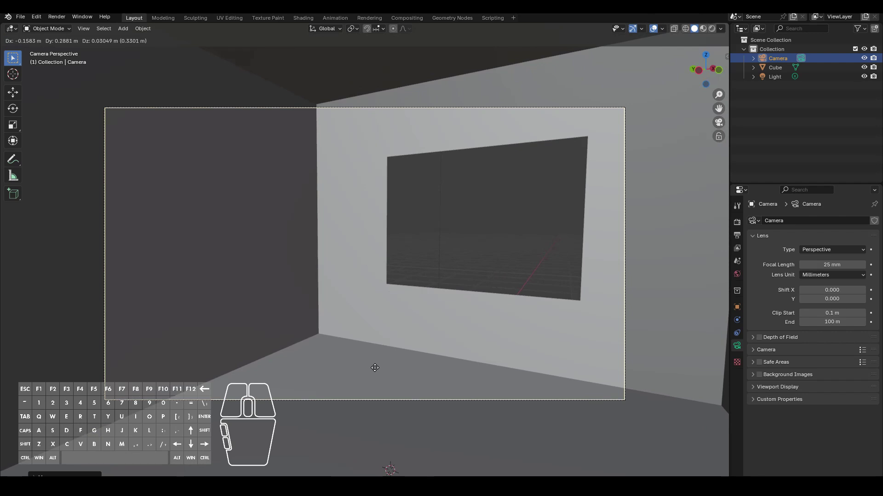
click(375, 368)
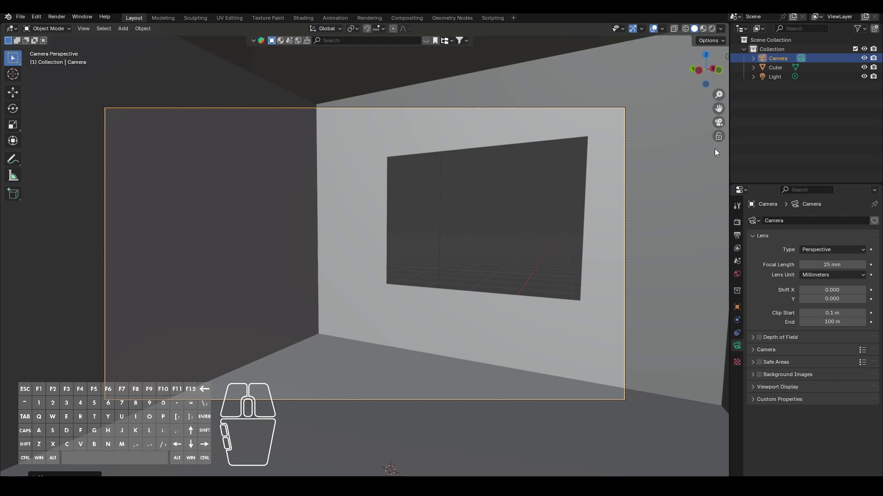
- Keep EEVEE as the render engine and show the viewport in Rendered shading
click(737, 222)
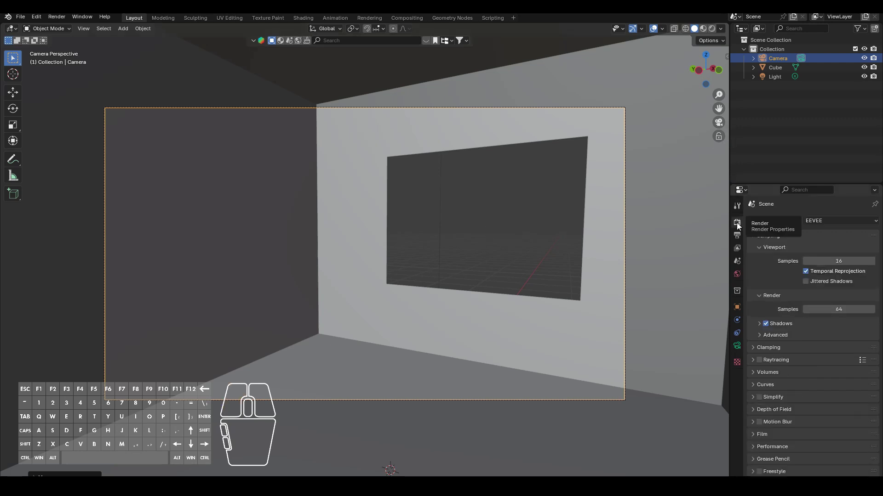
click(827, 221)
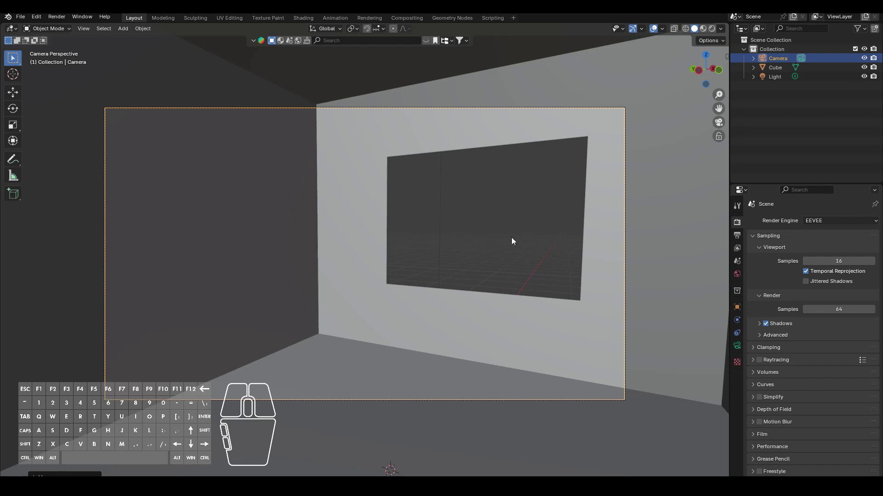
click(834, 219)
click(711, 29)
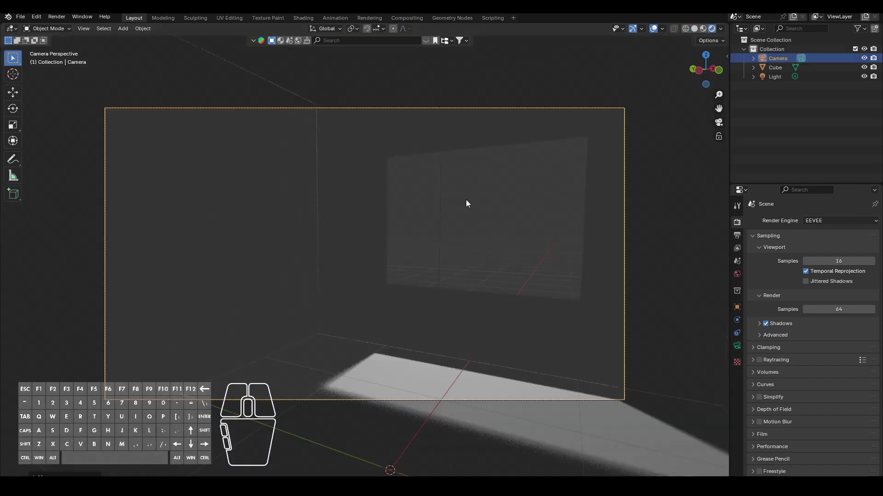
- Delete the default light outside the room
middle_drag(366, 275, 470, 226)
scroll(429, 202, up, 10)
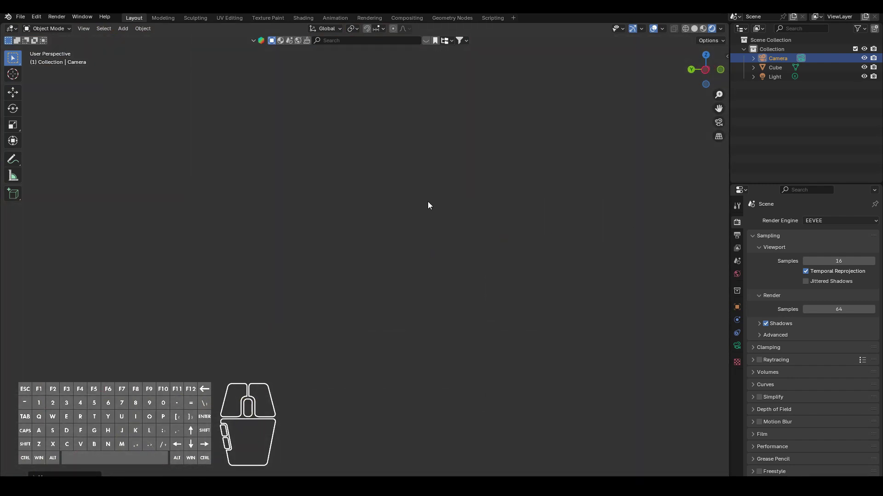
middle_drag(453, 218, 483, 235)
scroll(484, 234, down, 5)
click(443, 166)
key(x)
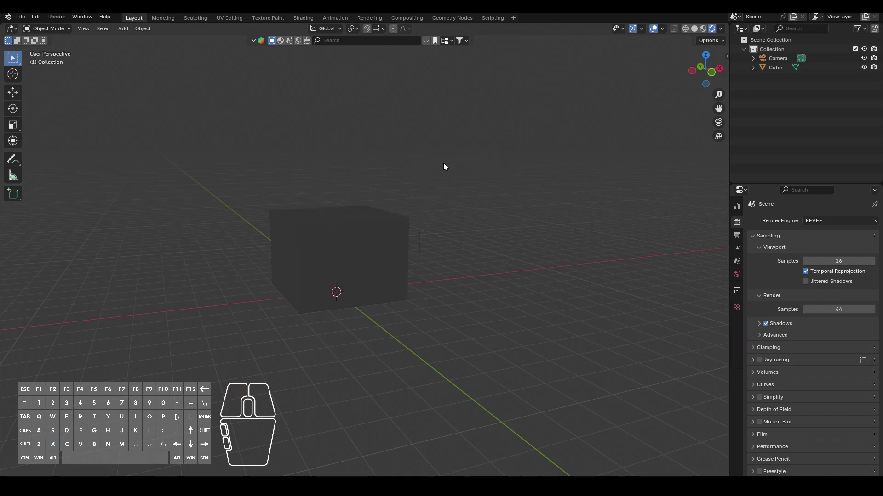
- Add a Sun light, place it above and outside the window wall, and rotate it to shine diagonally into the room
key(shift+a)
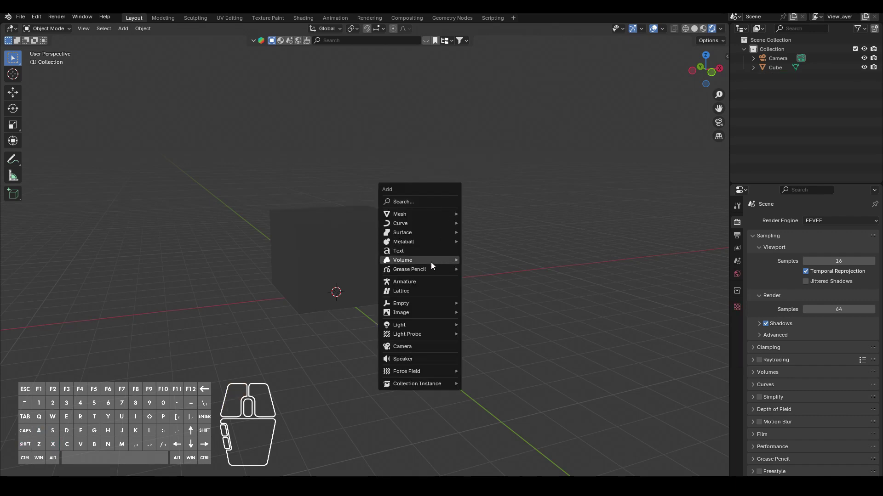
mouse_move(399, 325)
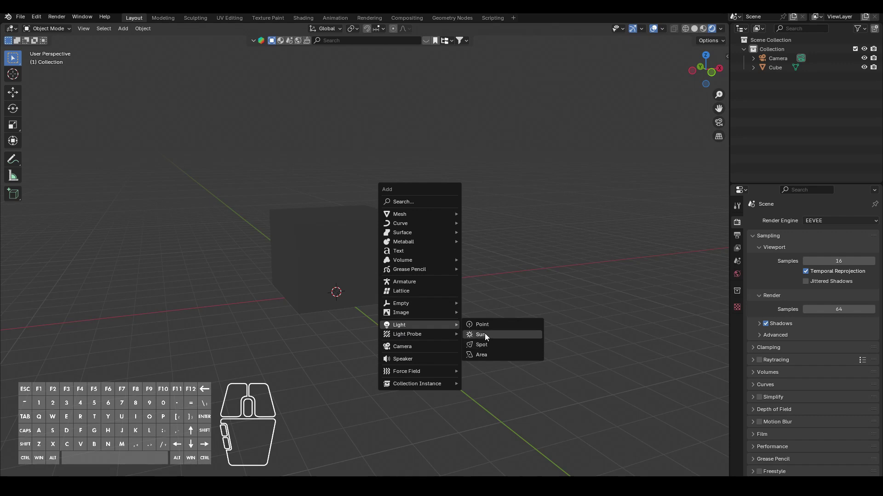
click(485, 334)
key(g)
click(409, 176)
key(r)
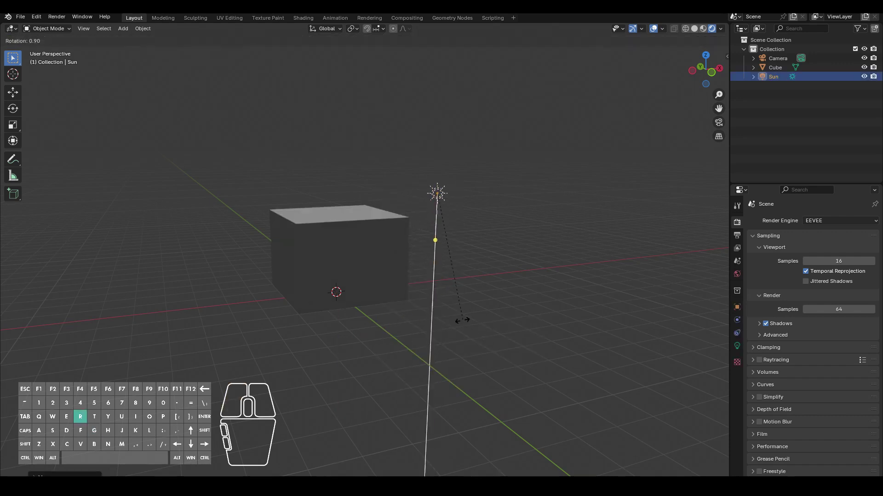
click(380, 318)
mouse_move(417, 317)
middle_down()
mouse_move(380, 330)
mouse_move(424, 331)
middle_up()
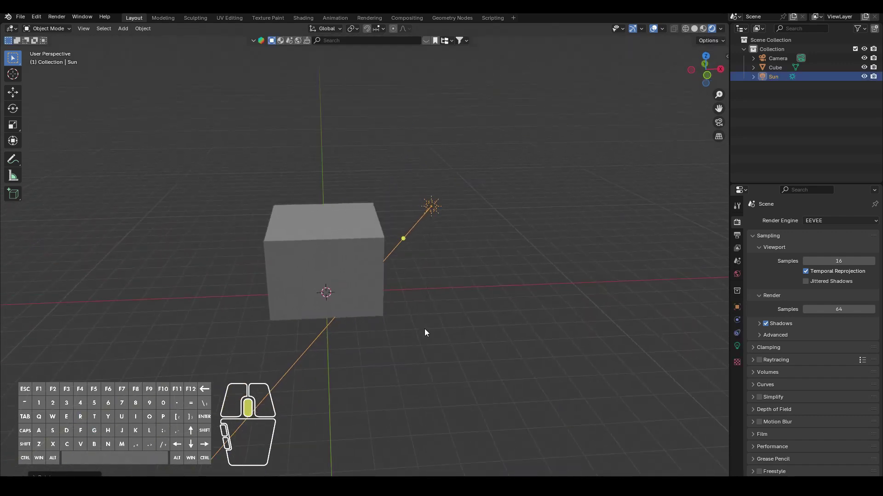
- Give the sun a pale yellow color with hue 0.162 and saturation 0.350, and set its strength to 8
click(738, 346)
click(825, 274)
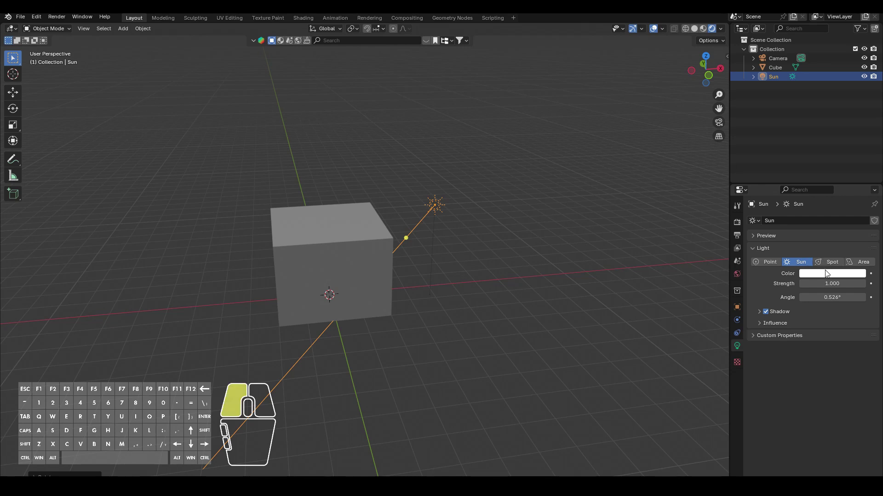
click(809, 182)
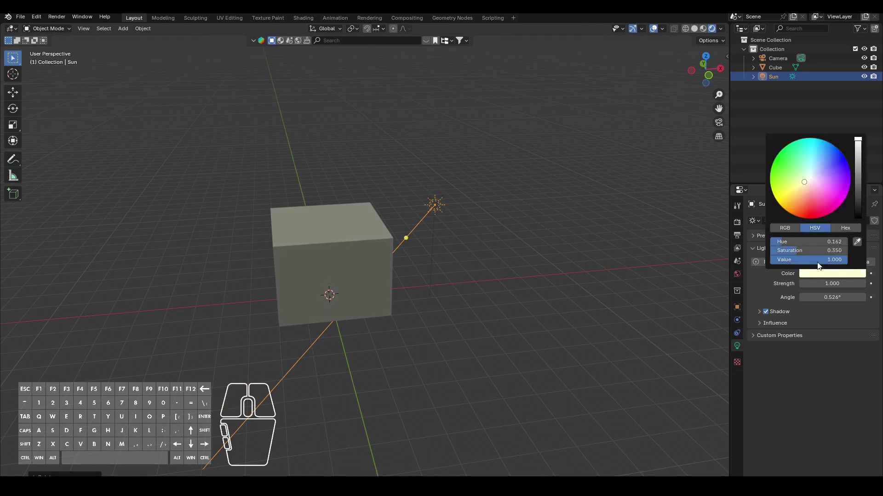
click(825, 283)
text(8)
key(Return)
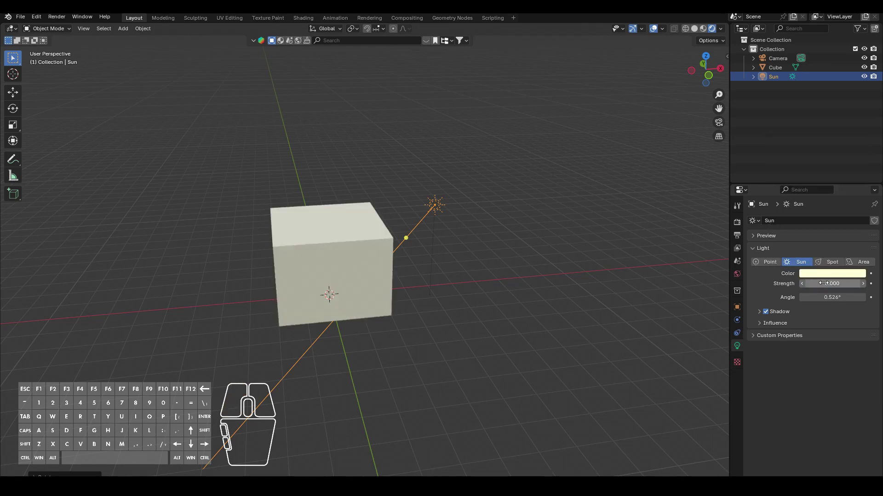
- Return to the camera view and enable raytracing in the EEVEE render settings
middle_drag(495, 216, 472, 340)
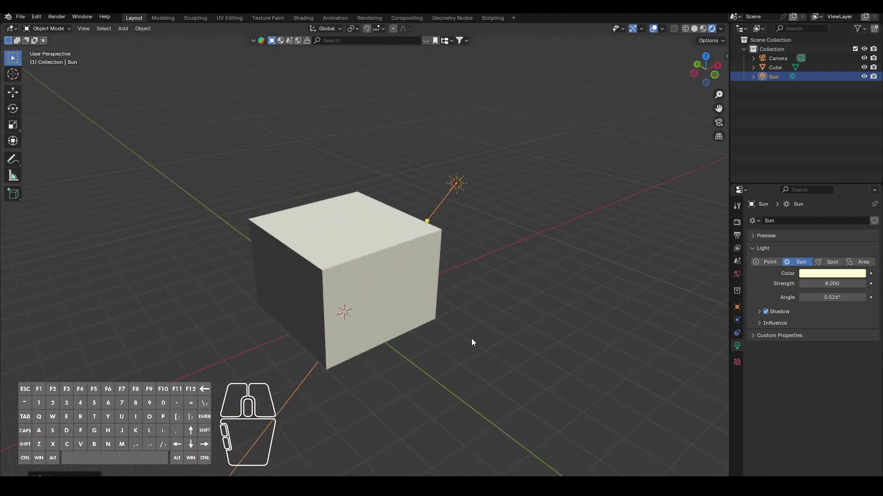
key(KP_0)
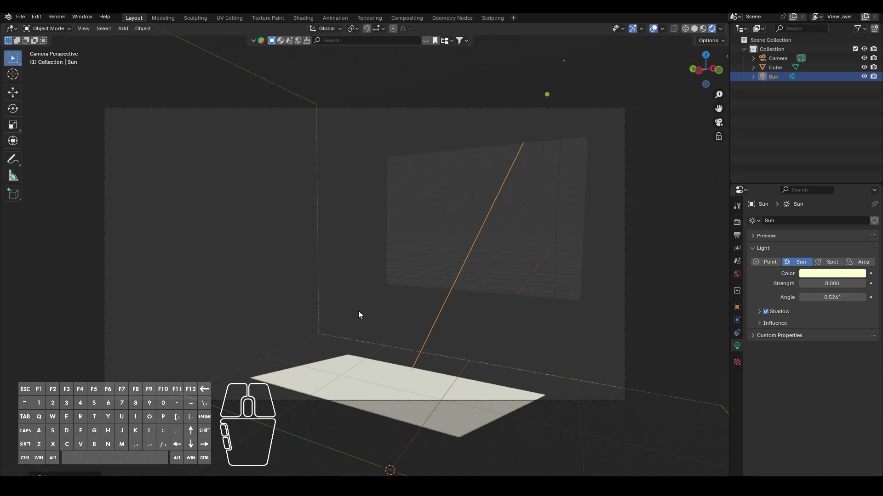
scroll(359, 314, up, 3)
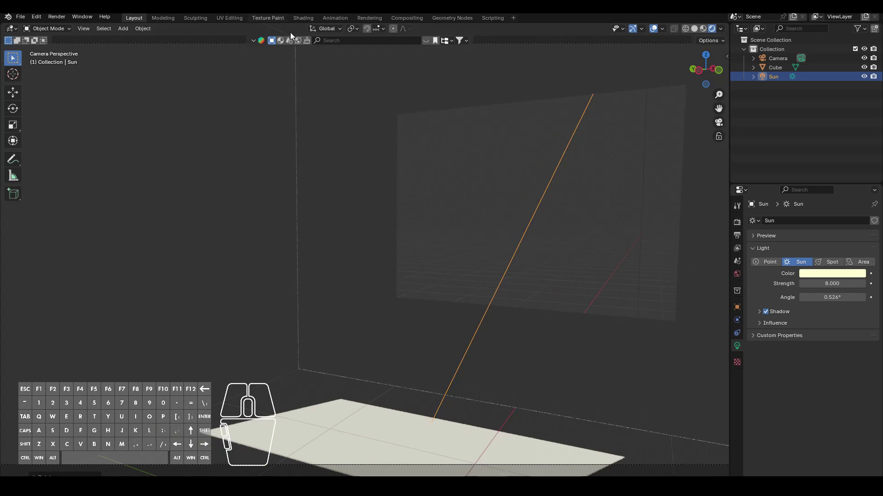
scroll(532, 285, down, 3)
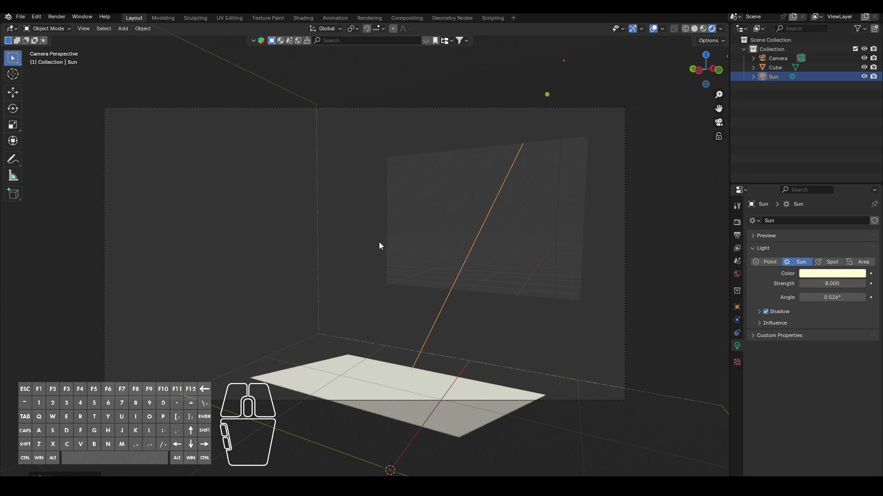
click(354, 224)
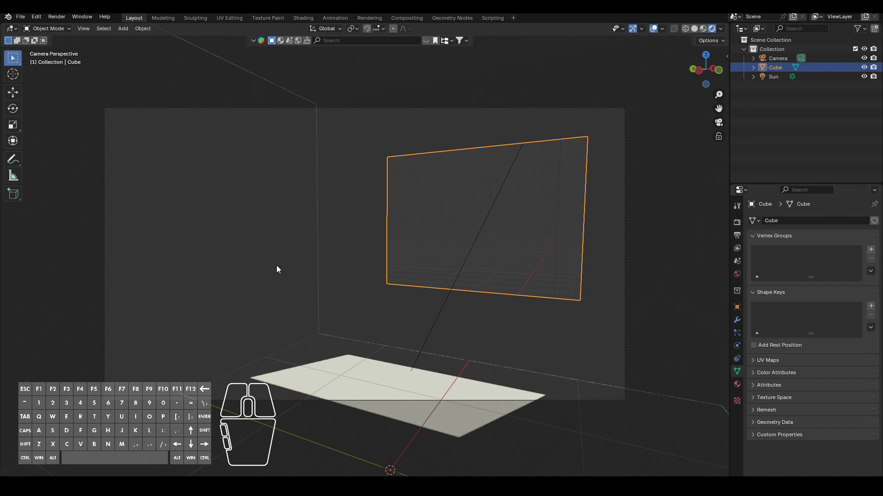
click(738, 223)
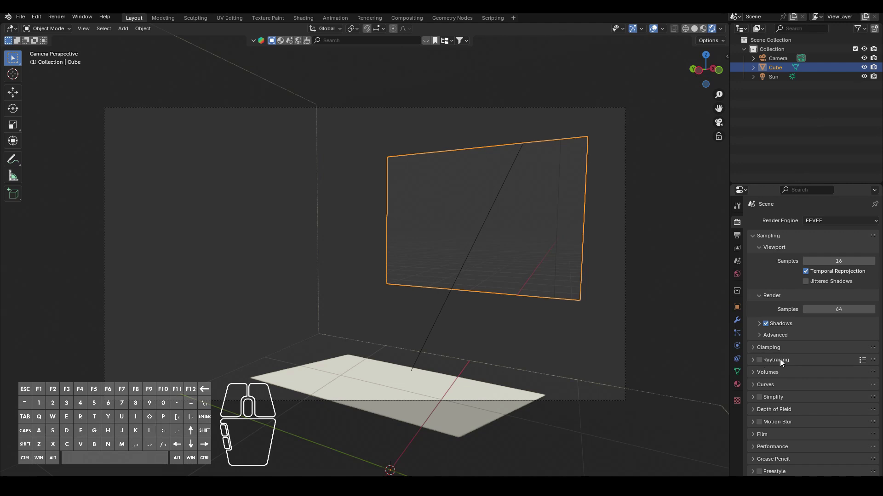
click(759, 360)
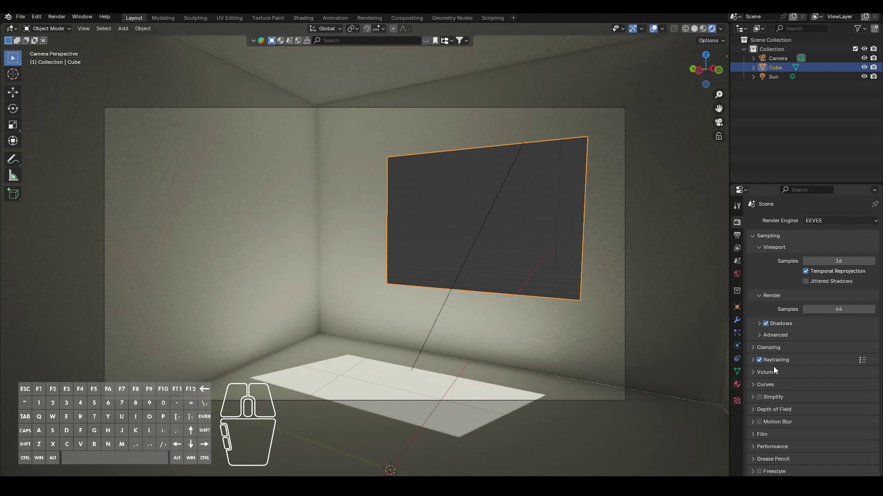
- Keep Screen-Trace as the raytracing method and set the raytracing resolution to 1:16
click(748, 360)
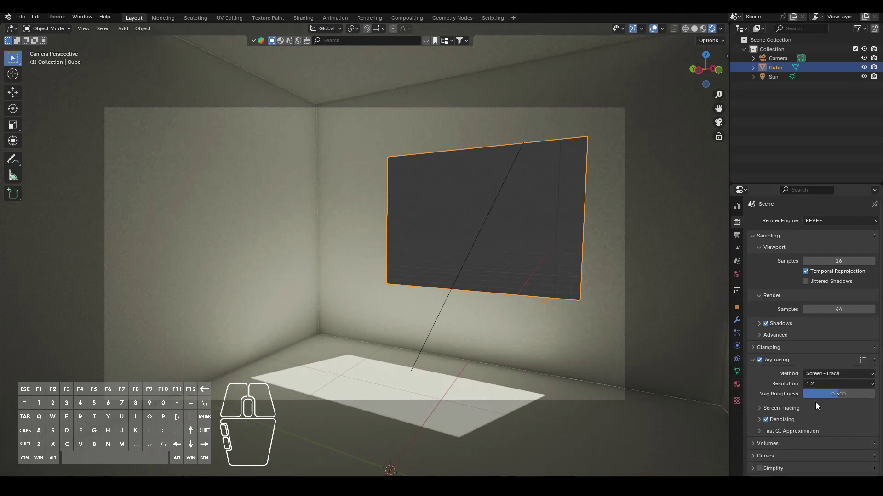
click(819, 374)
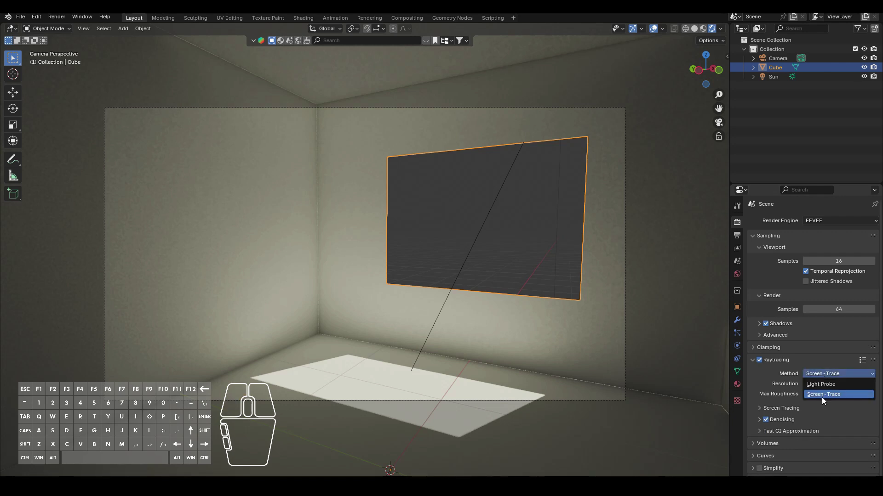
click(821, 397)
click(832, 383)
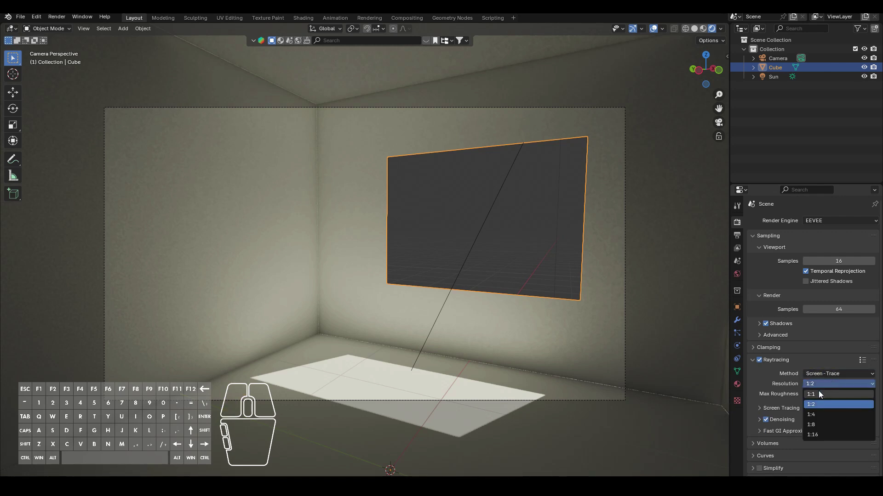
click(821, 394)
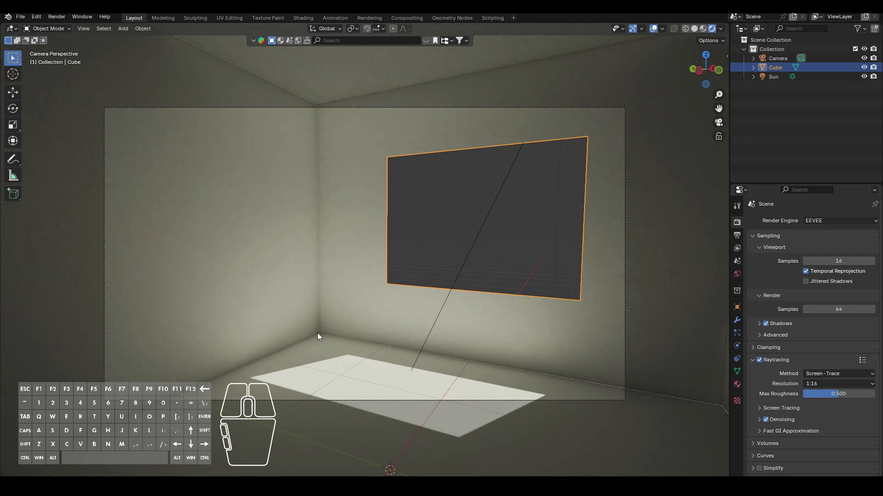
- Set the raytracing resolution to 1:1
click(817, 383)
scroll(462, 237, up, 1)
click(815, 384)
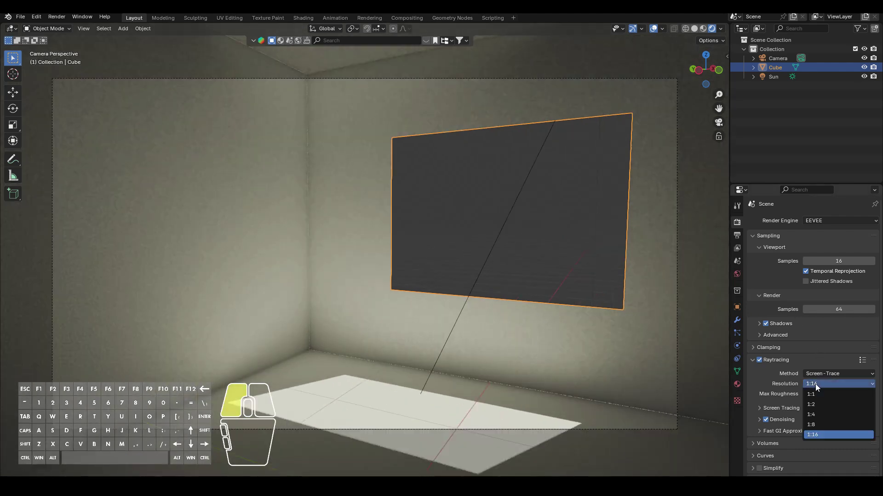
click(816, 385)
click(813, 394)
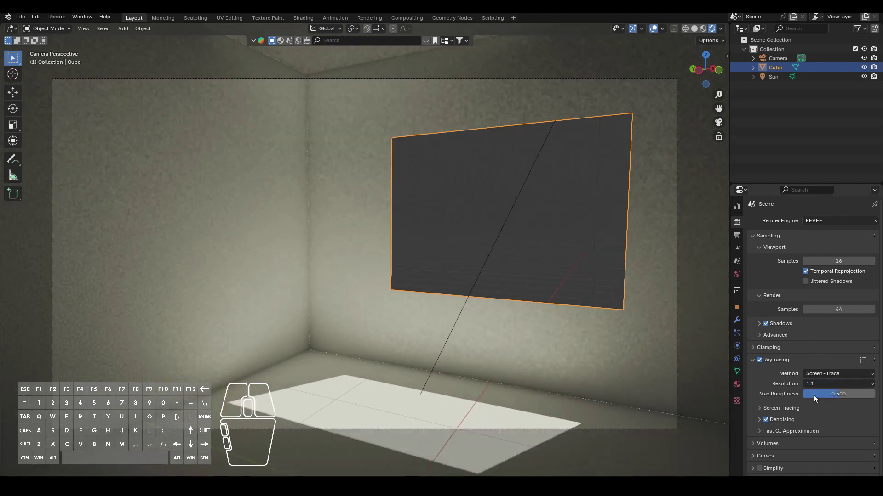
- Raise the Screen Tracing precision to 1.000 in the raytracing settings
scroll(168, 347, down, 1)
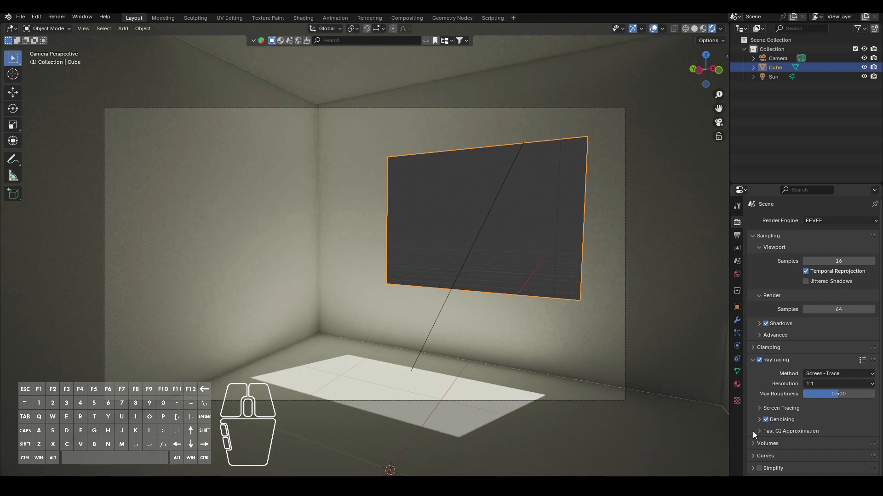
scroll(754, 428, down, 2)
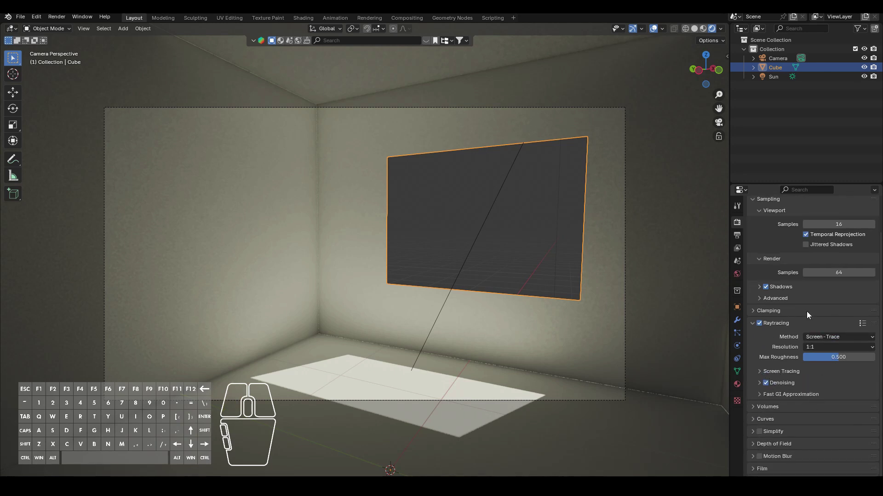
click(762, 370)
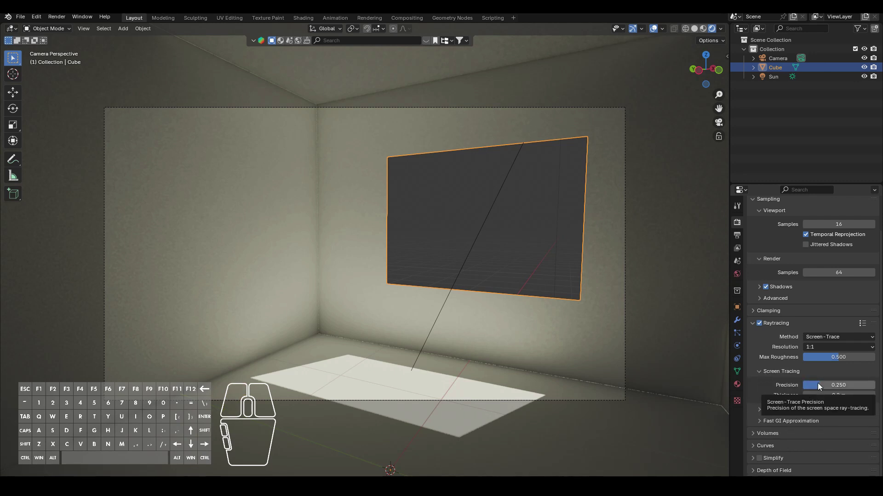
drag(817, 385, 873, 385)
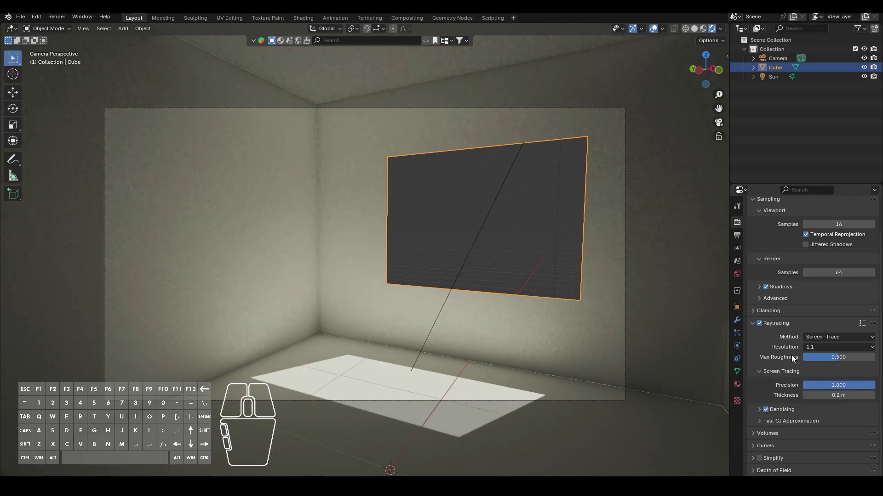
- Set the Fast GI Approximation resolution to 1:1 and its precision to 1.000
click(759, 422)
scroll(763, 421, down, 4)
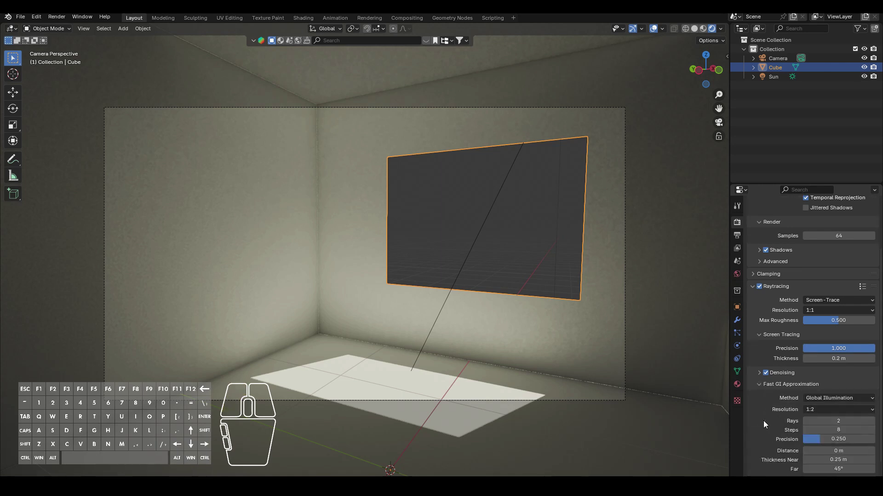
click(823, 373)
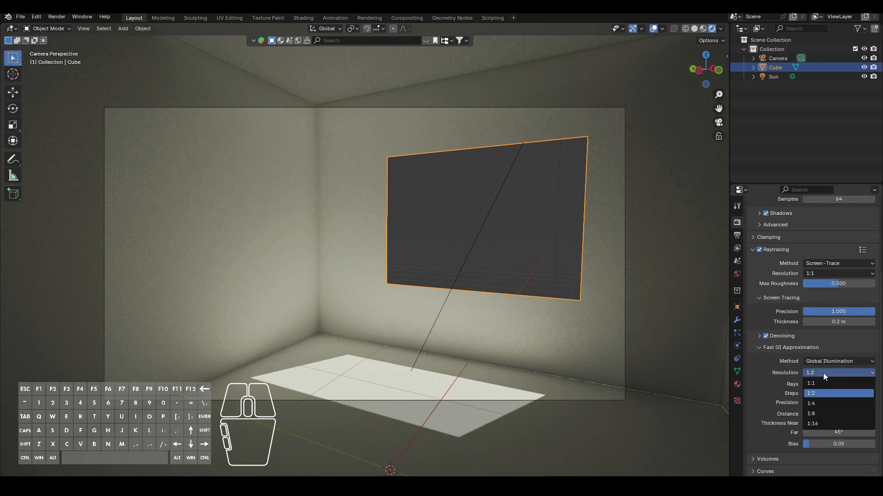
click(816, 383)
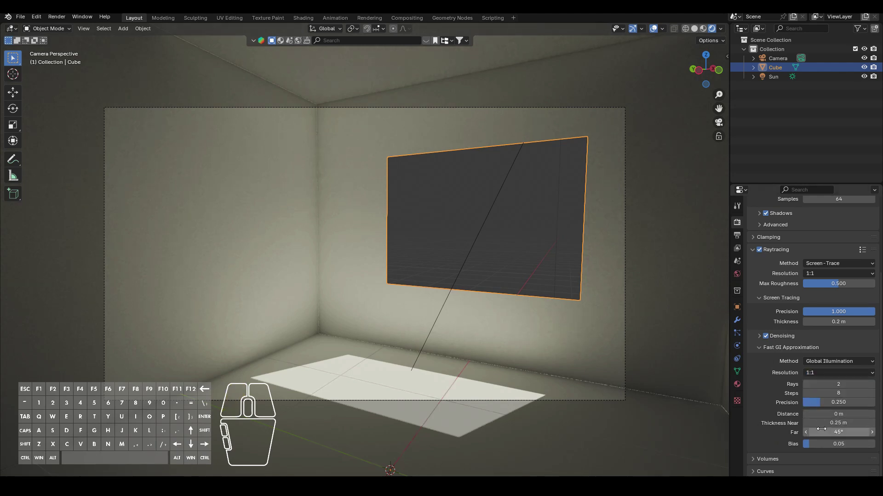
drag(819, 402, 873, 403)
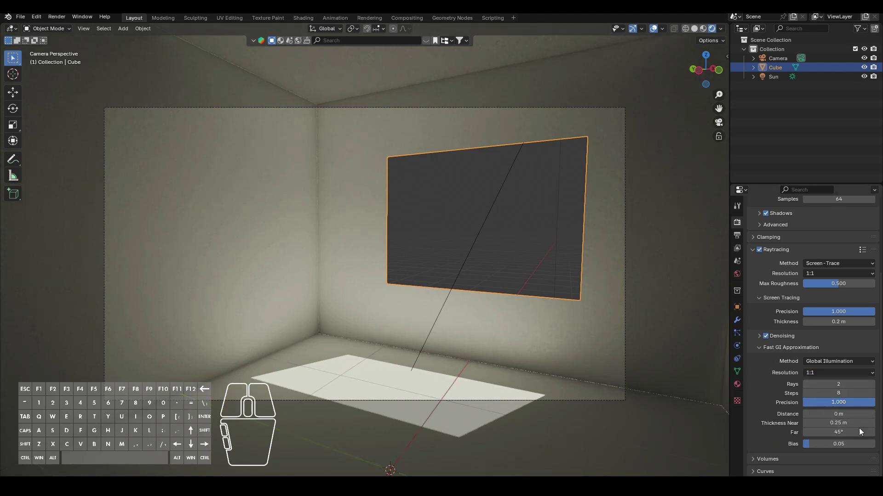
scroll(837, 386, down, 3)
scroll(473, 354, down, 3)
scroll(474, 354, up, 1)
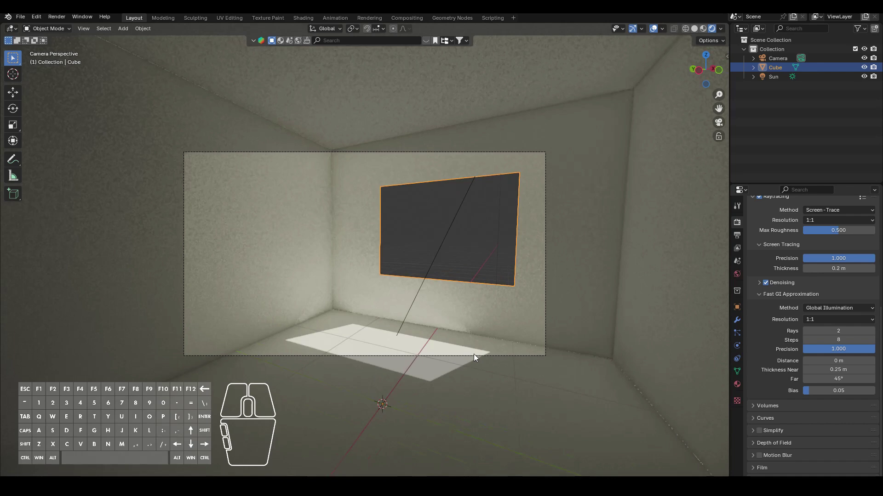
scroll(475, 358, up, 3)
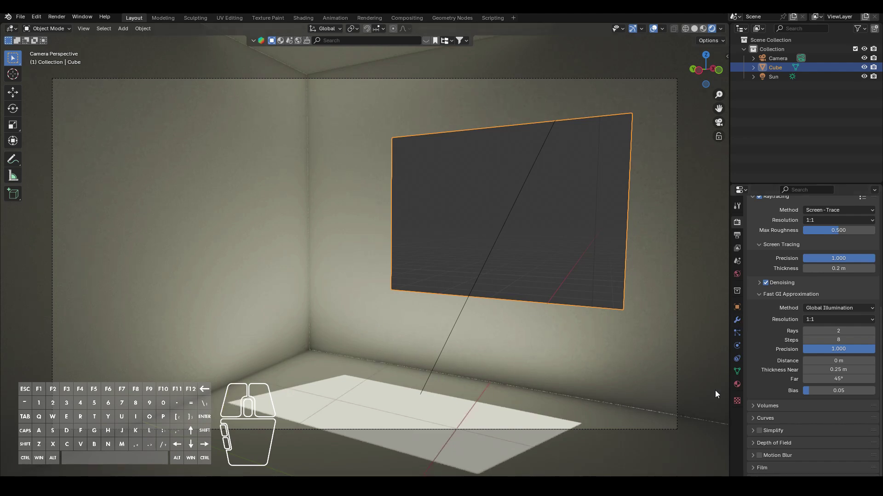
- Add a Solidify modifier to the room cube with a thickness of -0.25 m and Even Thickness enabled
middle_drag(716, 390, 426, 322)
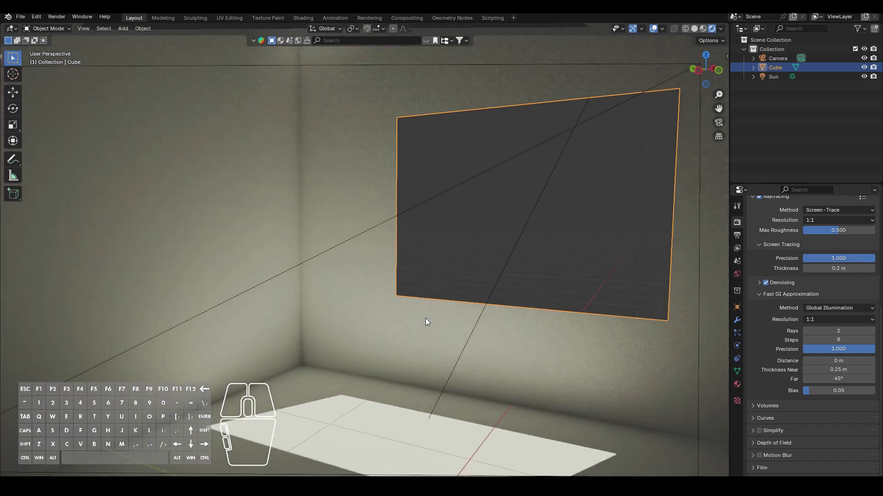
click(737, 321)
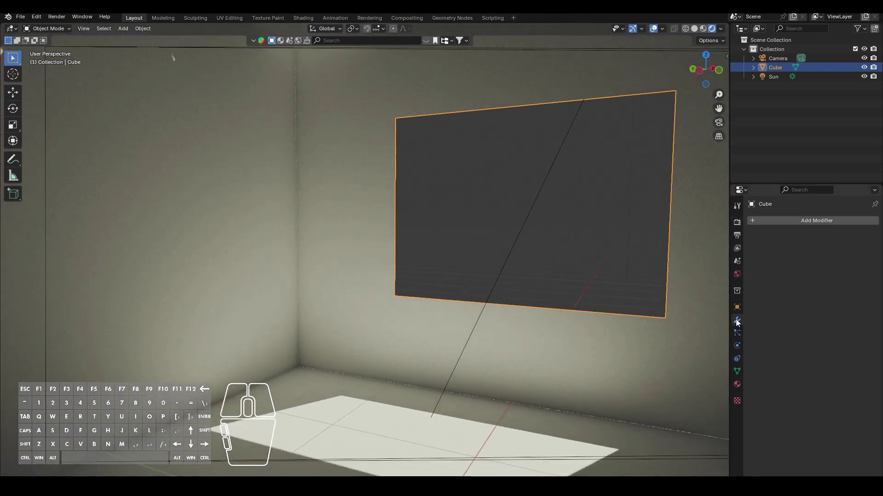
click(803, 220)
mouse_move(776, 254)
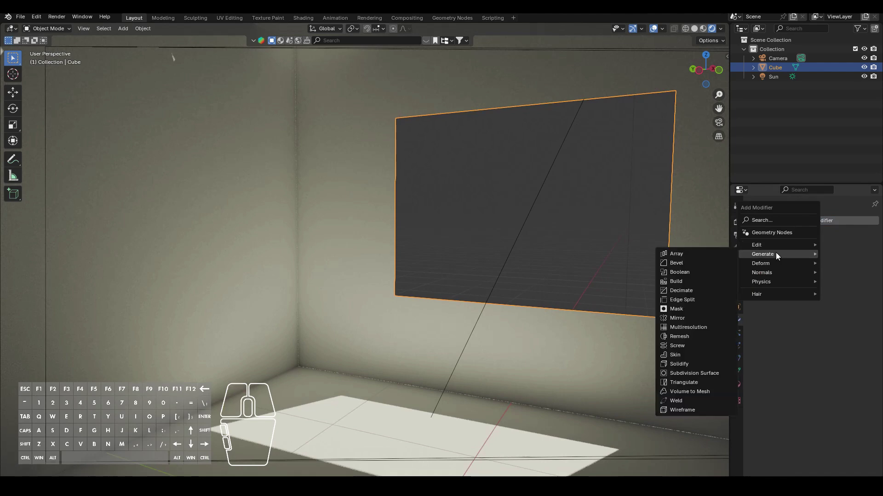
click(692, 365)
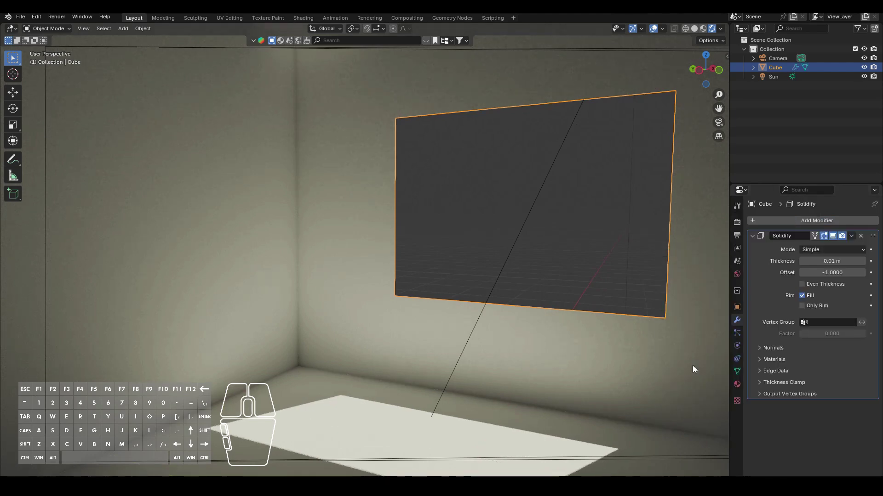
drag(823, 261, 788, 261)
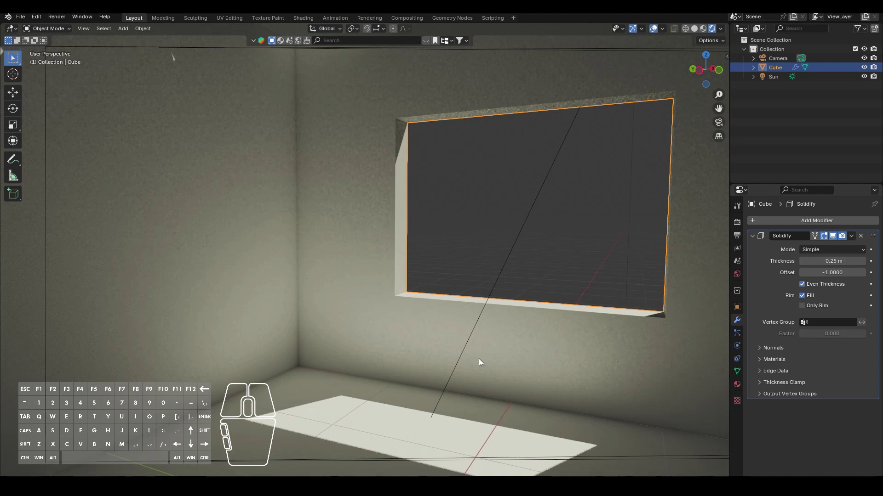
- Examine the thickened window opening and the room's lighting from the camera, from inside and from outside
middle_drag(506, 357, 442, 363)
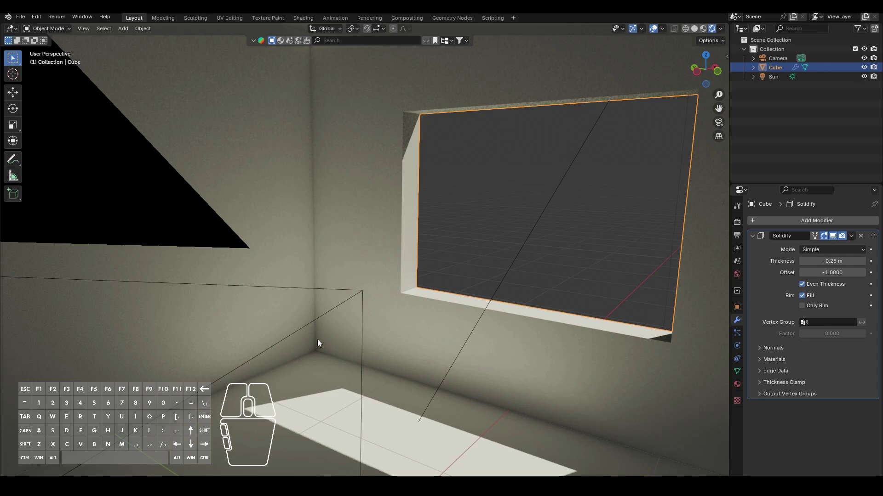
middle_drag(627, 428, 399, 359)
key(KP_0)
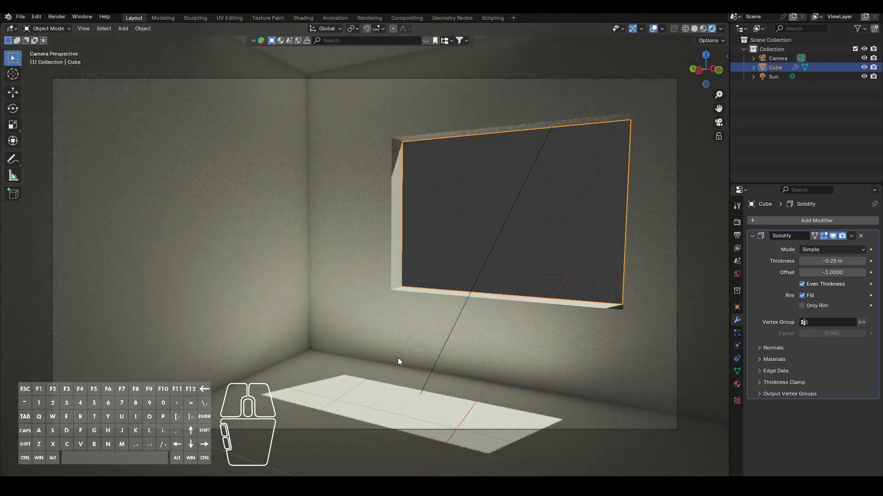
scroll(411, 358, up, 2)
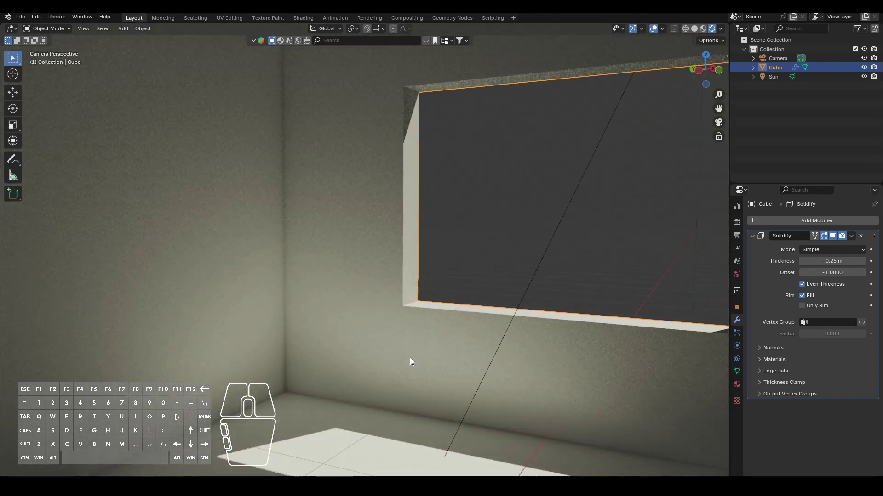
scroll(410, 358, down, 2)
mouse_move(410, 358)
middle_down()
mouse_move(455, 368)
mouse_move(416, 374)
middle_up()
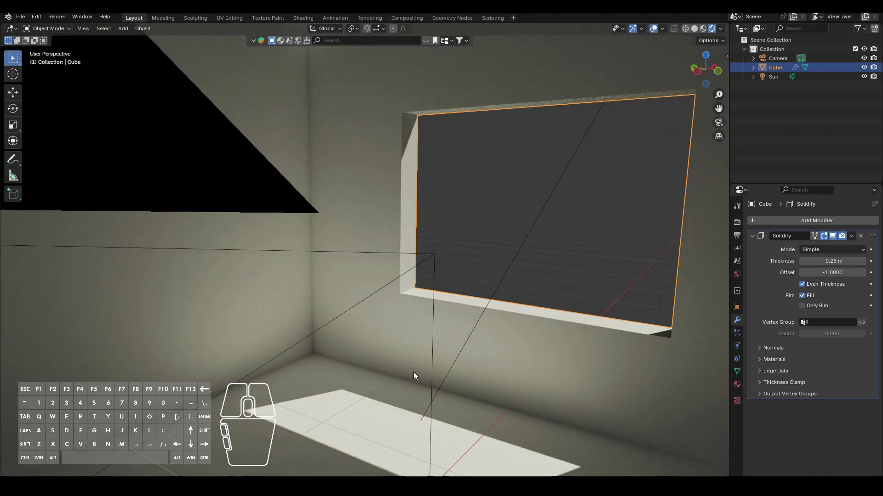
mouse_move(423, 374)
middle_down()
mouse_move(448, 376)
mouse_move(441, 376)
middle_up()
scroll(449, 277, up, 2)
scroll(448, 277, down, 5)
scroll(449, 278, down, 2)
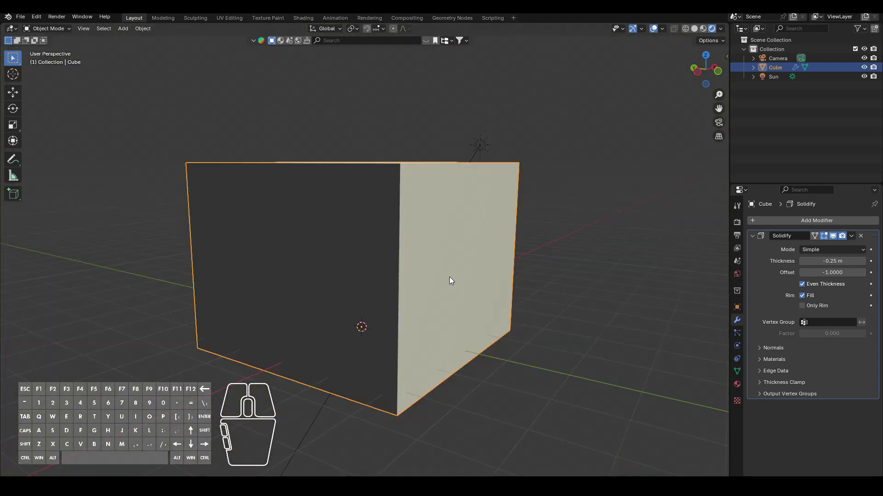
scroll(358, 284, up, 6)
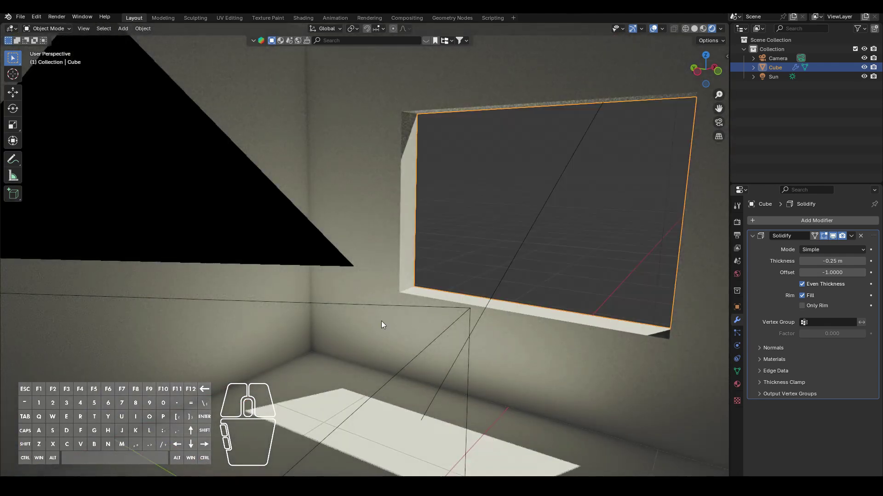
scroll(499, 355, up, 2)
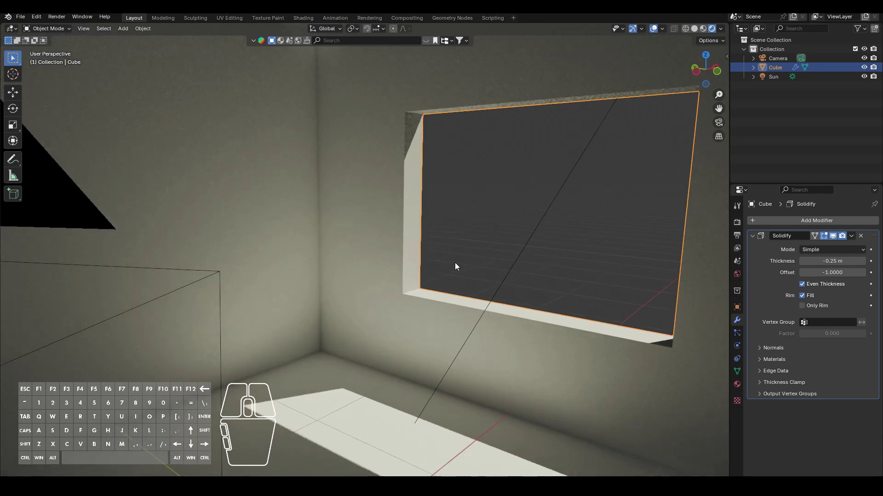
- Delete the Sun light and check how the room's interior looks without it
scroll(455, 267, down, 5)
middle_drag(470, 249, 459, 179)
click(459, 177)
key(x)
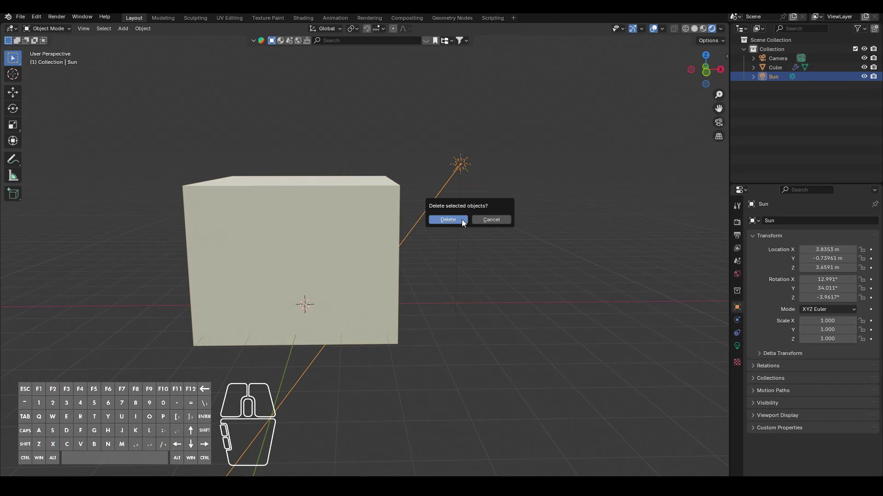
click(462, 219)
middle_drag(291, 290, 355, 291)
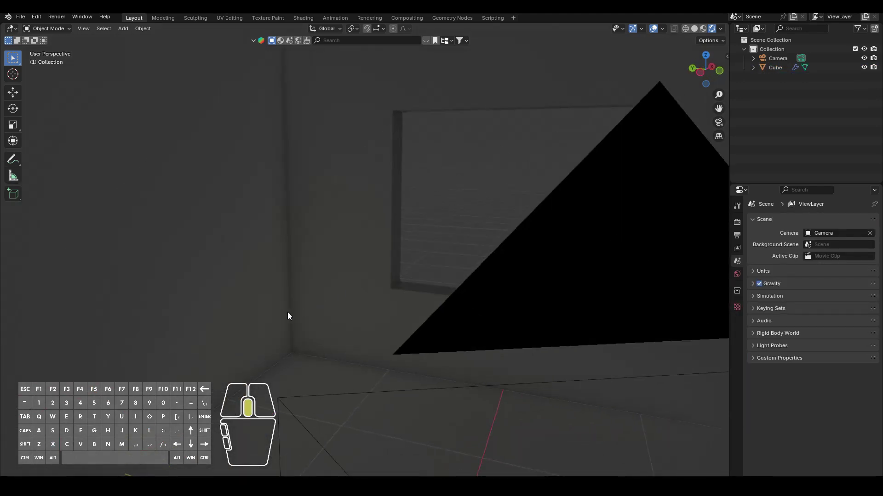
middle_drag(288, 315, 270, 353)
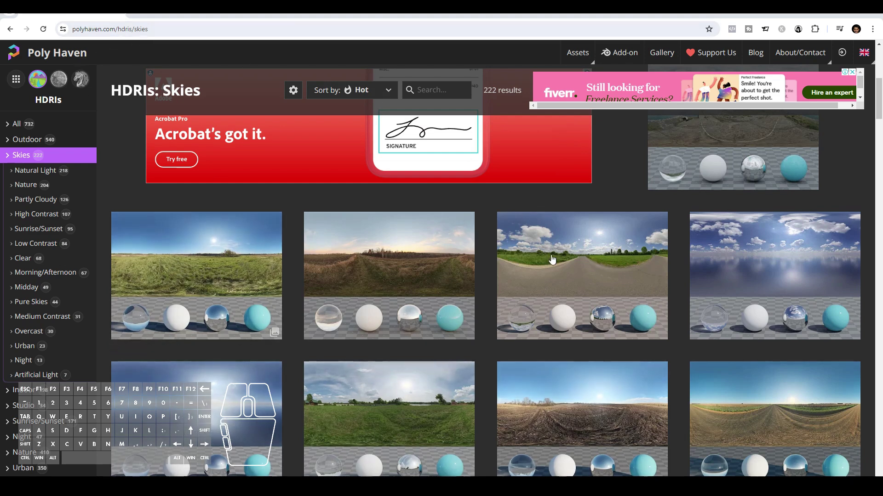
- In the browser, open the HDRI of a road under a partly cloudy sky from Poly Haven's Skies category
click(560, 282)
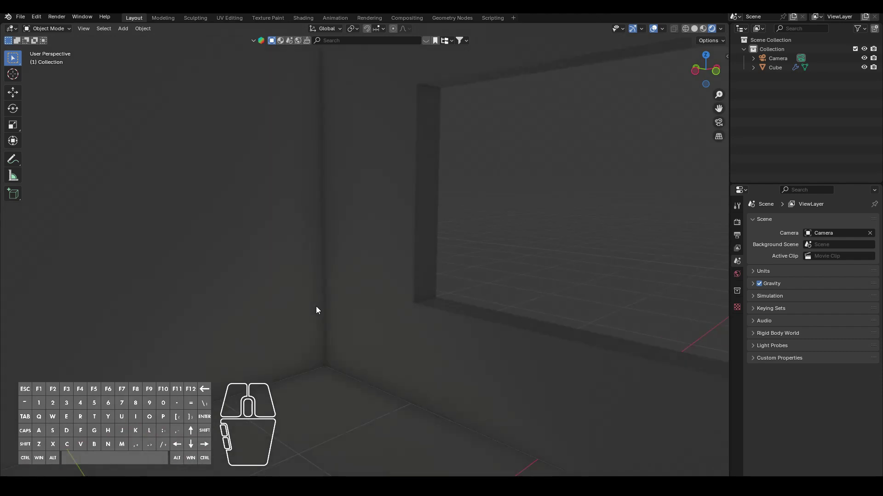
- In Blender, split off an area below the 3D viewport and make it a Shader Editor showing the World nodes
mouse_move(316, 308)
middle_down()
mouse_move(303, 308)
mouse_move(324, 308)
mouse_move(292, 310)
mouse_move(303, 315)
middle_up()
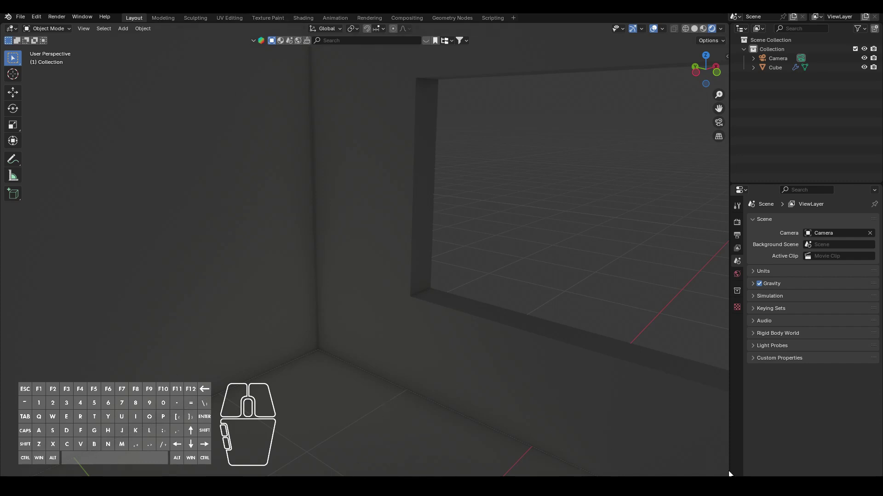
drag(726, 475, 720, 361)
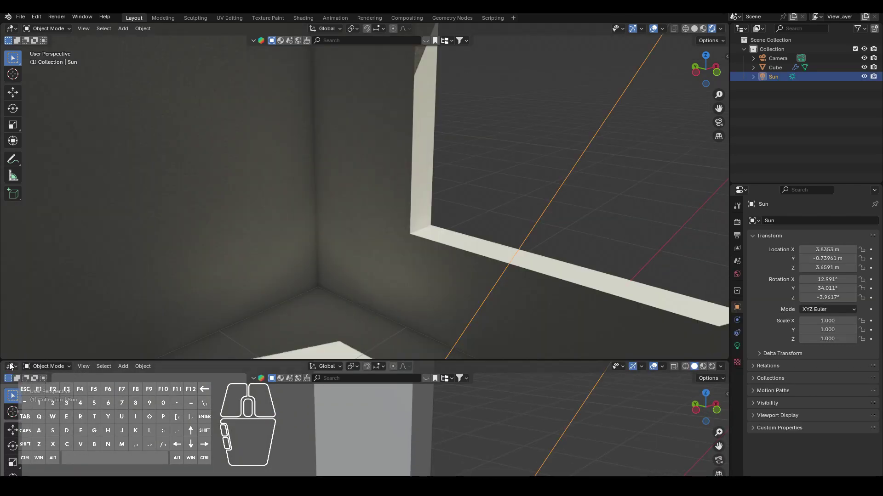
click(11, 367)
click(36, 452)
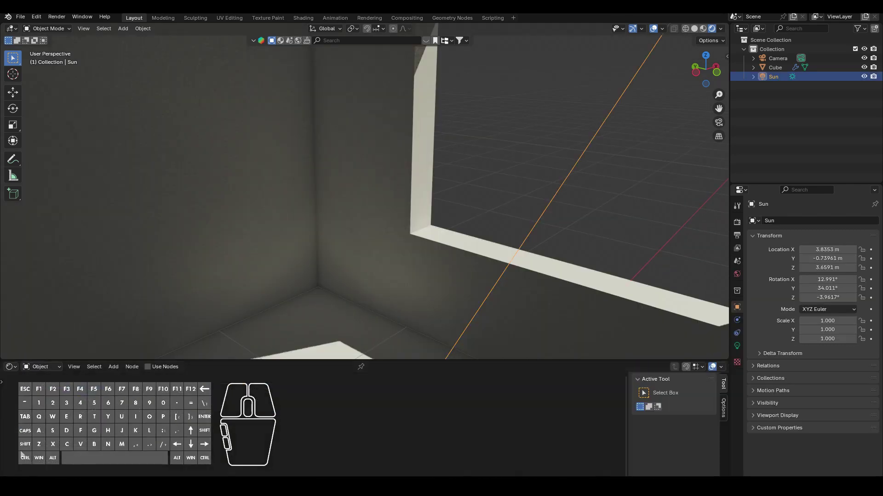
click(33, 367)
click(41, 400)
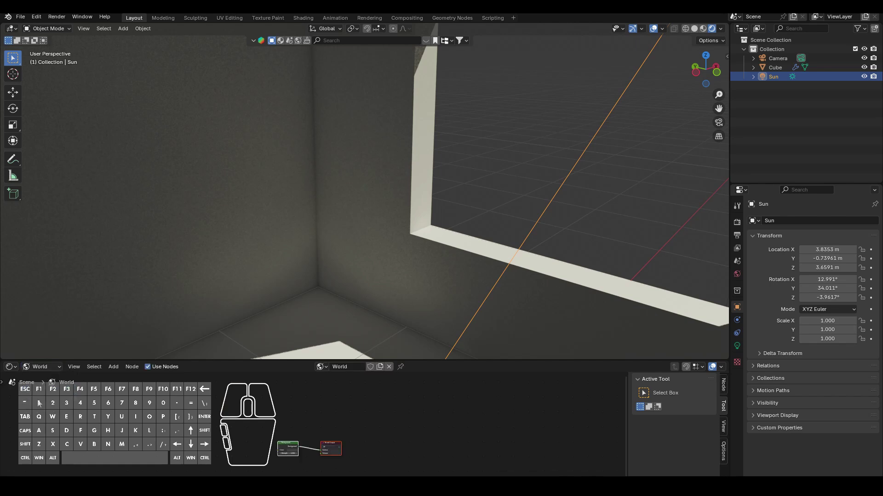
scroll(470, 432, up, 1)
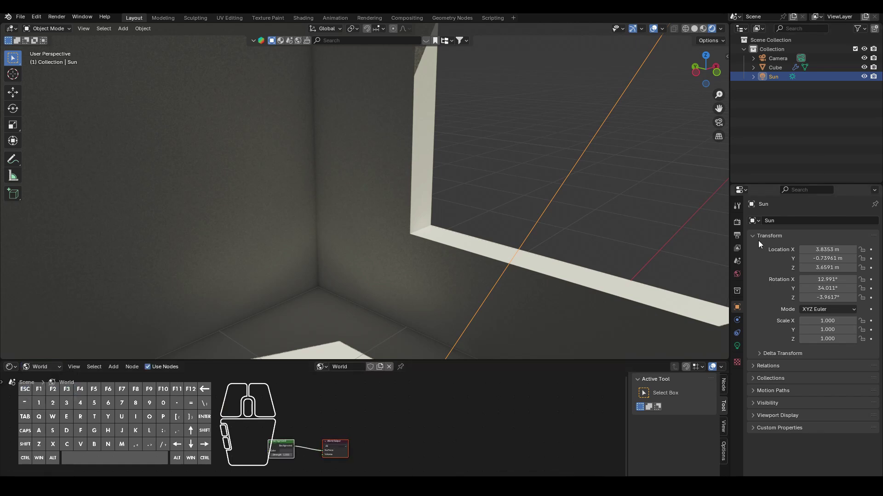
- Set the World background colour to an Environment Texture and load rural_asphalt_road_4k.exr into it
click(737, 274)
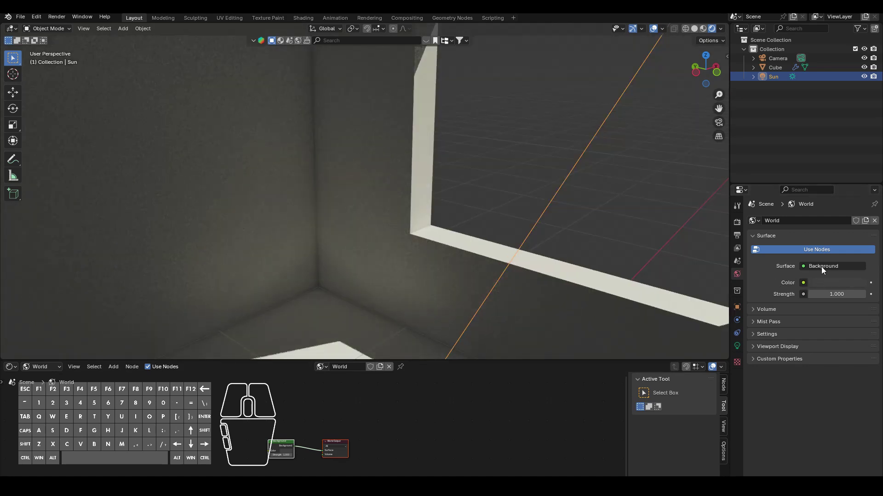
middle_drag(570, 213, 514, 162)
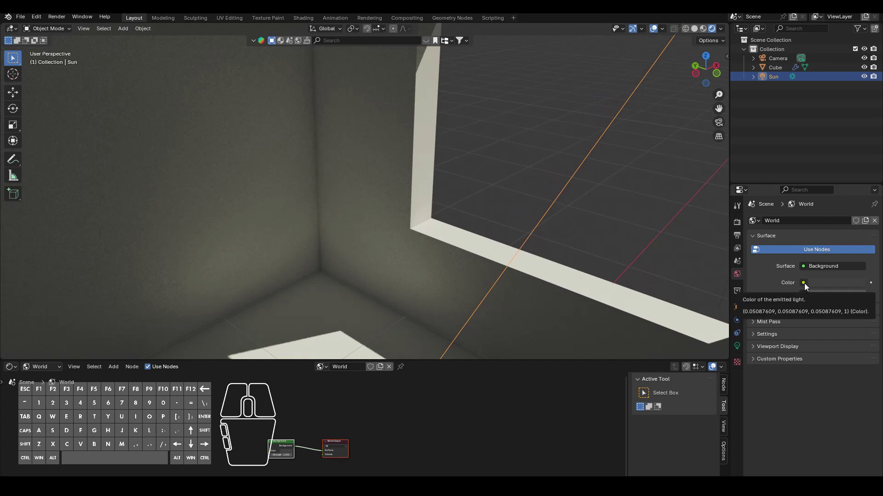
click(803, 283)
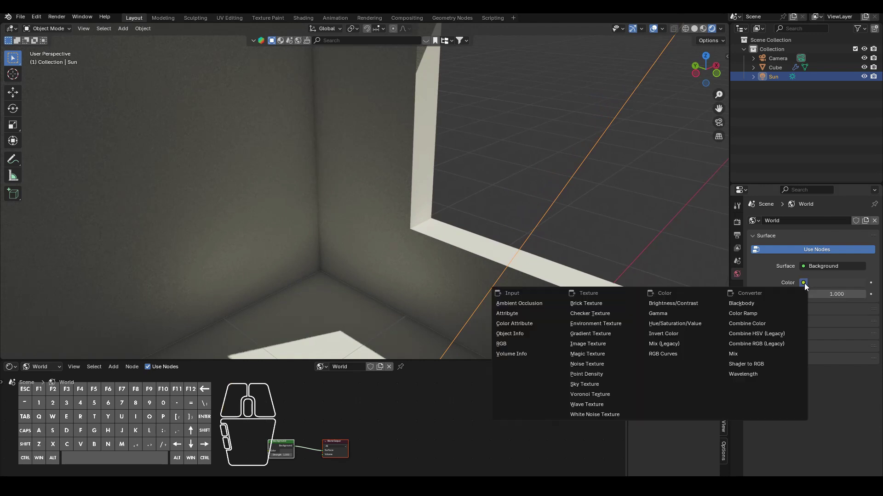
click(596, 322)
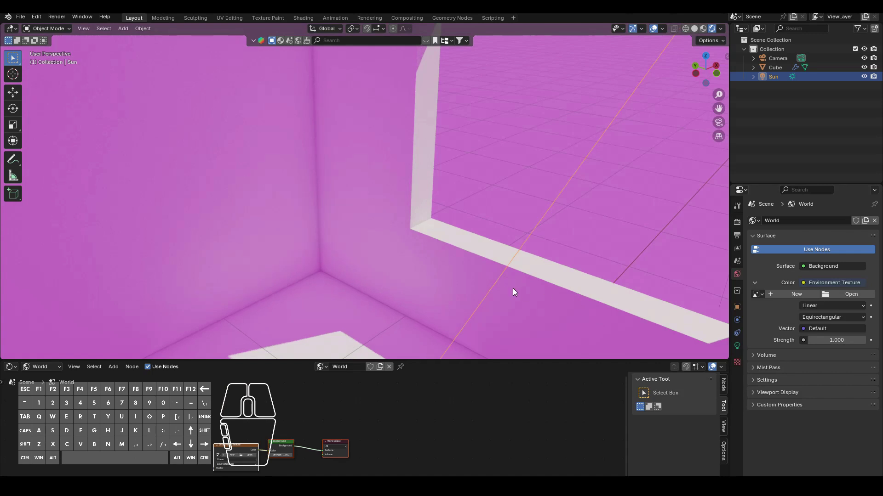
middle_drag(513, 288, 515, 276)
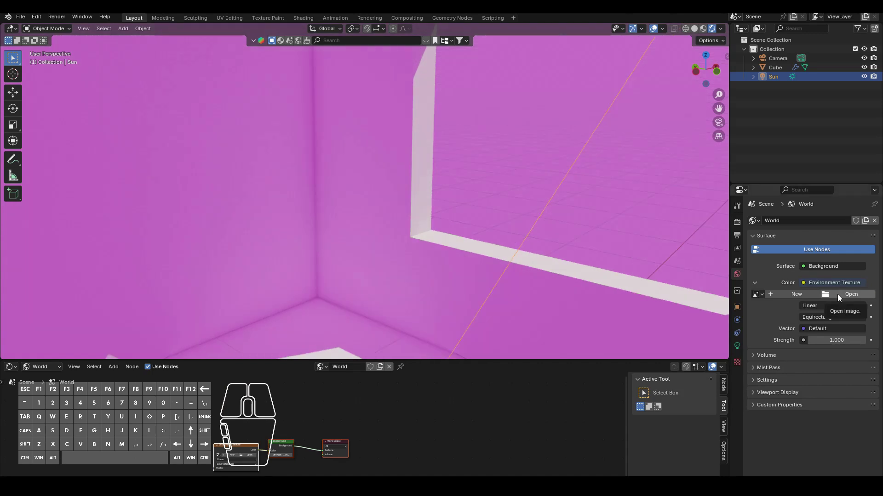
click(837, 294)
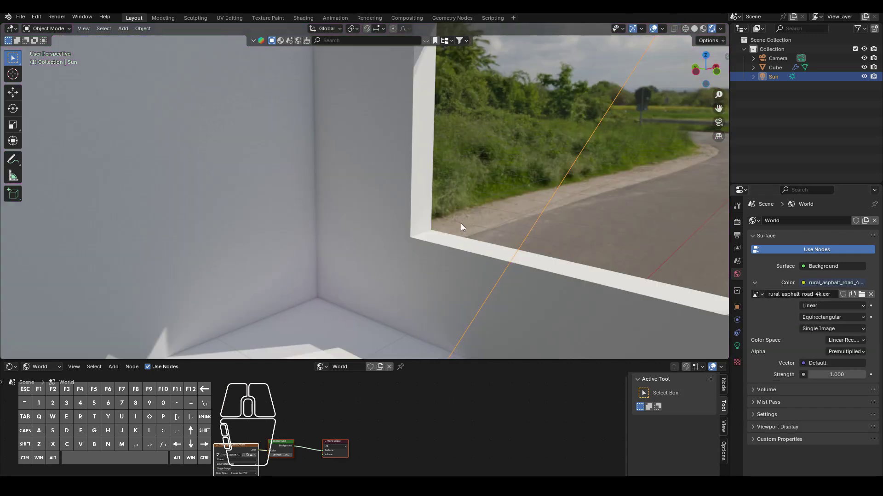
- Delete the Sun light so that only the HDRI lights the room
middle_drag(461, 224, 493, 244)
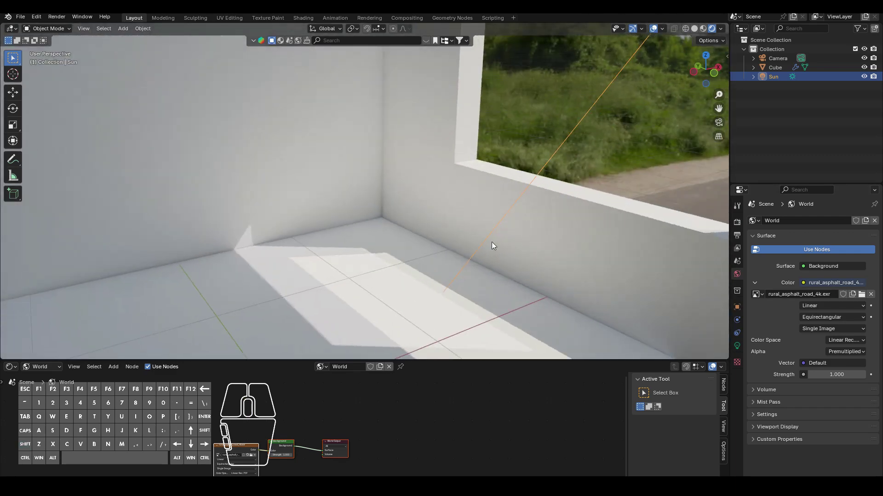
click(774, 79)
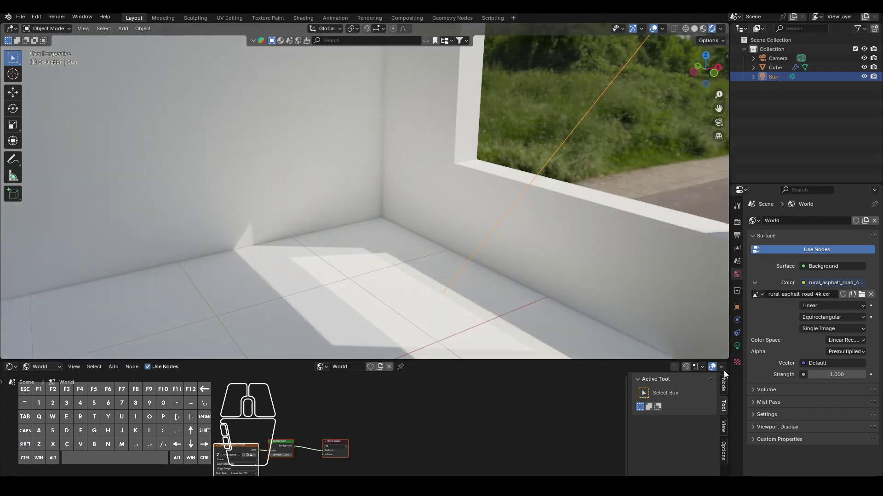
click(736, 345)
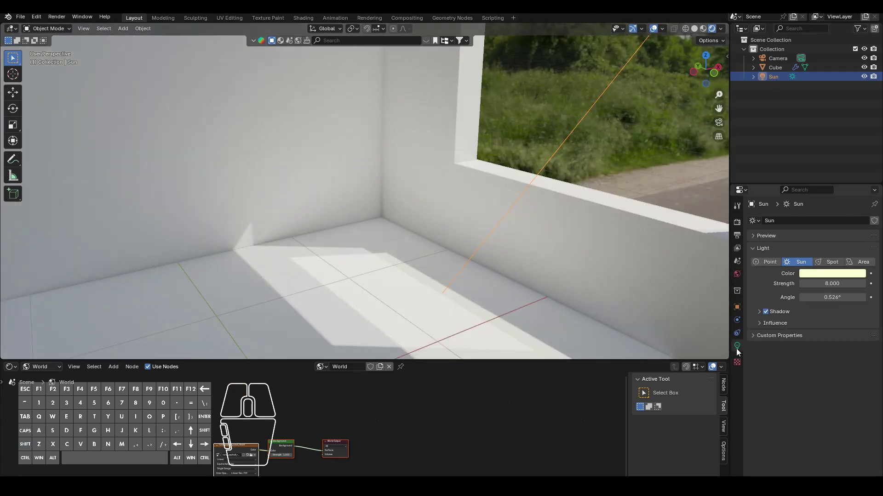
click(824, 282)
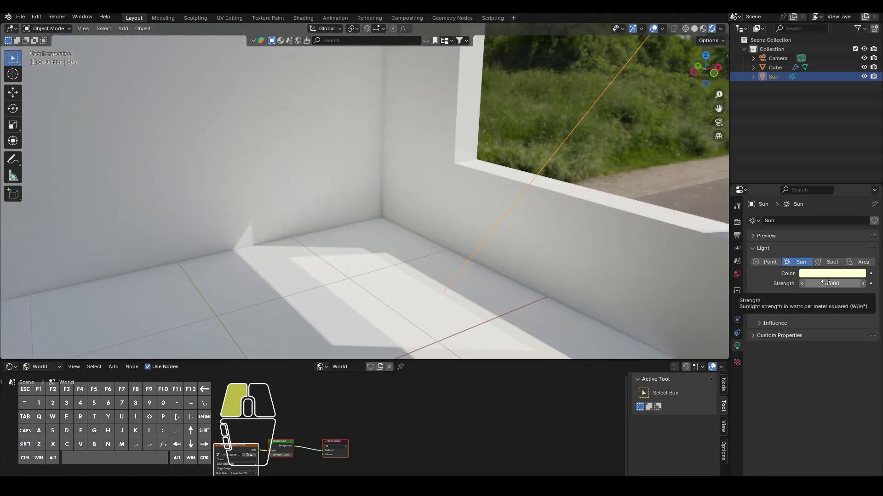
click(765, 78)
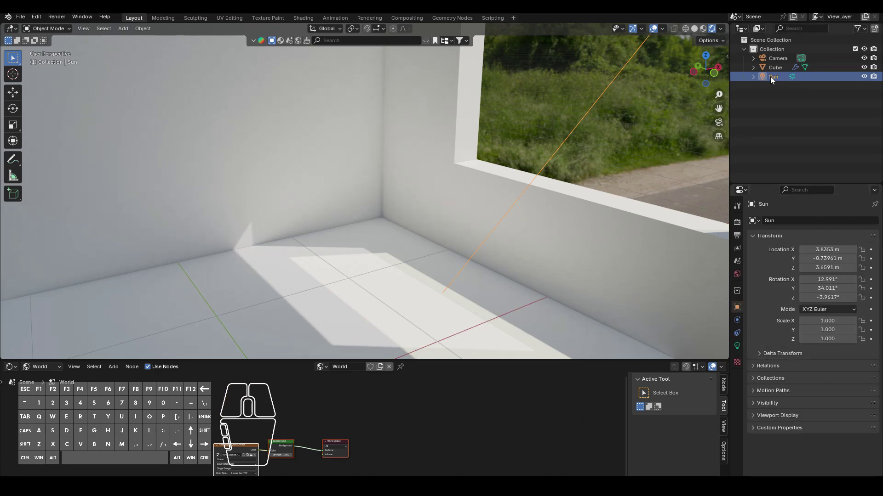
key(Delete)
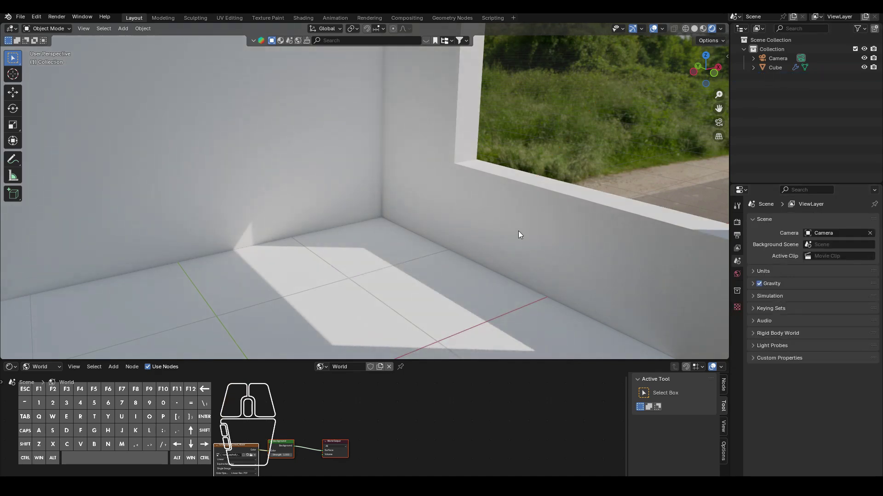
- Examine the HDRI light falling on the floor and walls near the window from several angles inside the room
middle_drag(416, 222, 398, 218)
scroll(451, 225, up, 2)
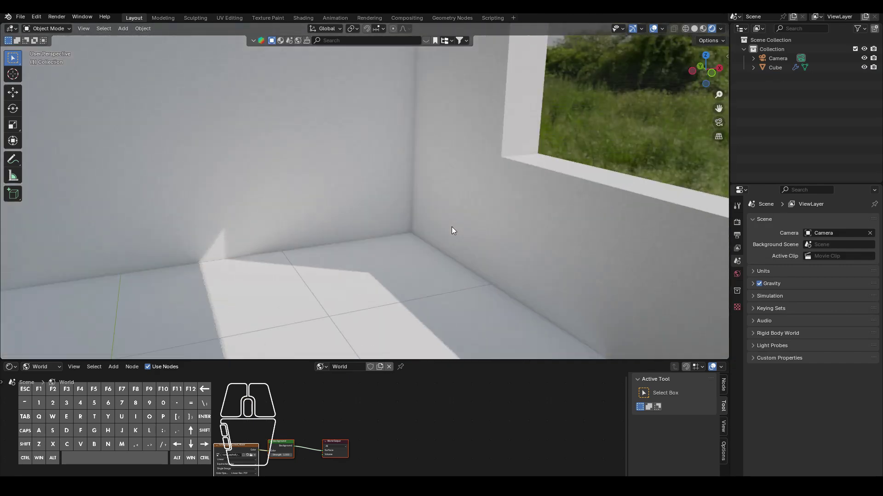
middle_drag(349, 239, 328, 248)
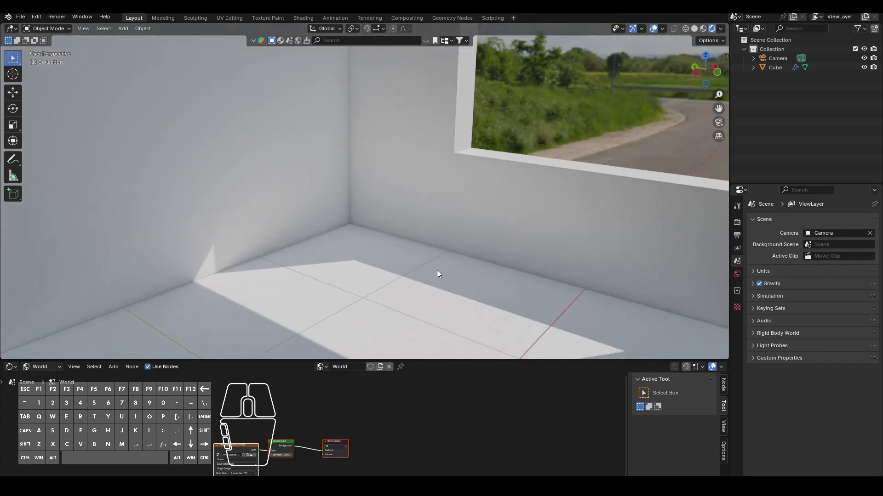
middle_drag(437, 272, 448, 240)
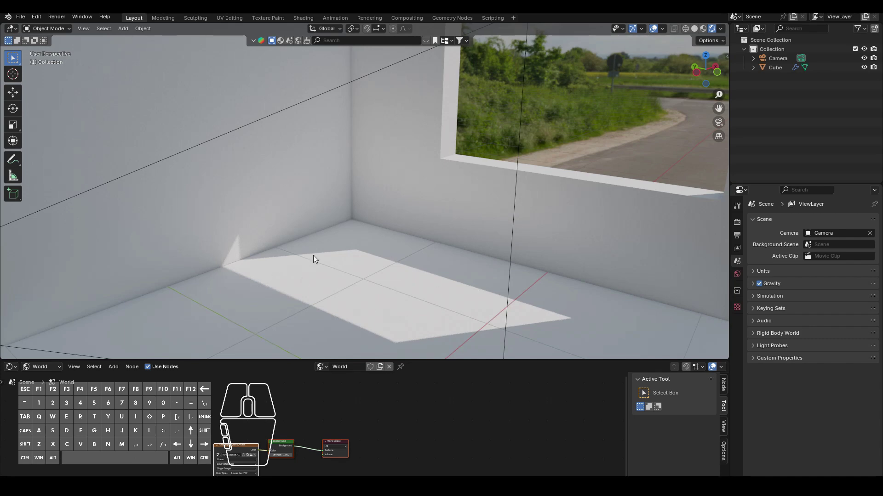
mouse_move(462, 281)
middle_down()
mouse_move(437, 272)
mouse_move(450, 284)
middle_up()
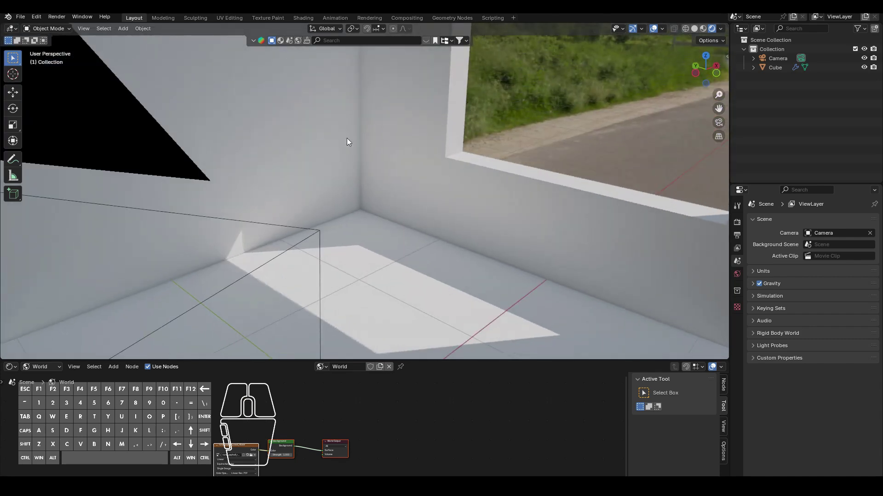
mouse_move(255, 169)
middle_down()
mouse_move(271, 159)
mouse_move(263, 162)
middle_up()
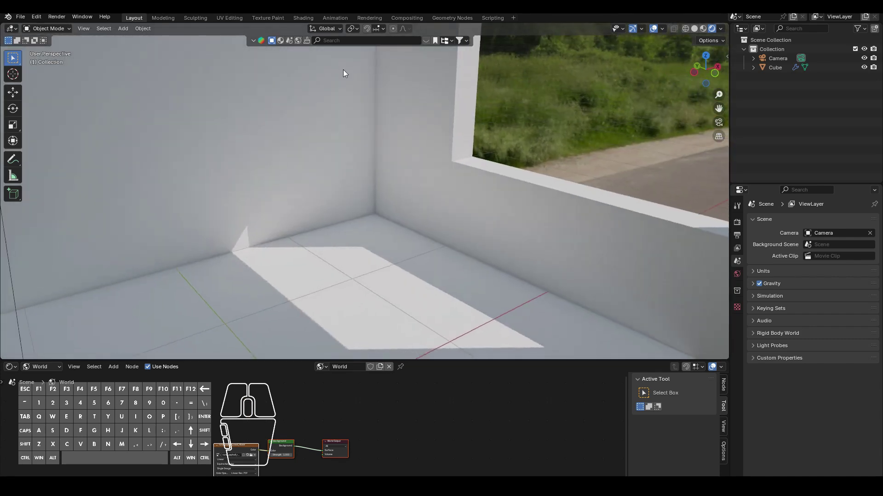
mouse_move(234, 202)
middle_down()
mouse_move(219, 205)
mouse_move(244, 203)
middle_up()
- In camera view, lower the camera to a height of about 1.12 m and tilt it to an X rotation of about 89.3°
key(KP_0)
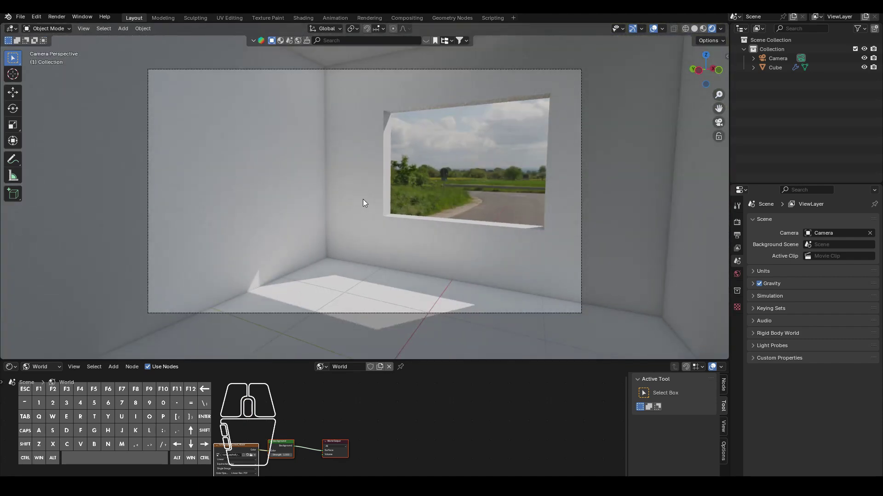
click(429, 313)
key(g)
key(z)
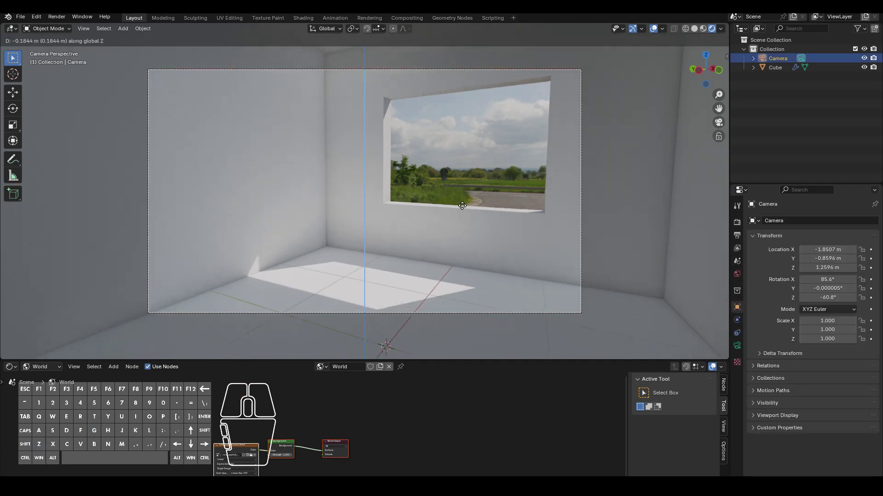
click(462, 206)
key(r)
key(x)
key(x)
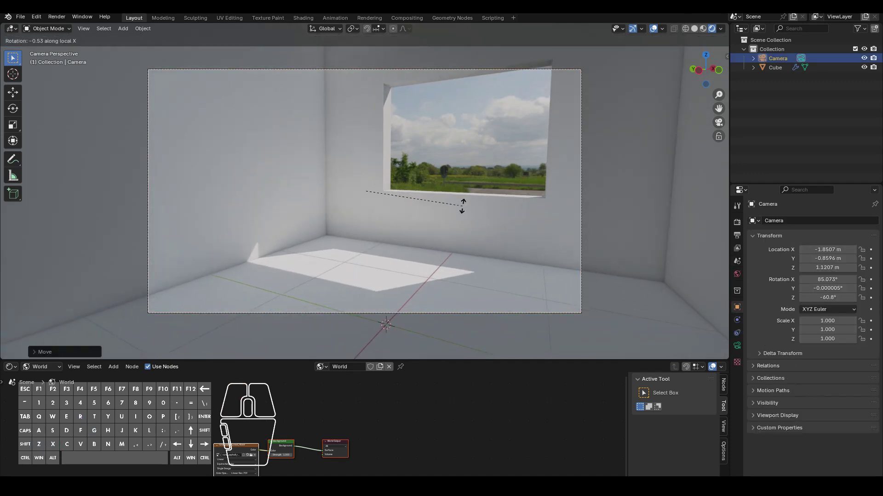
click(463, 213)
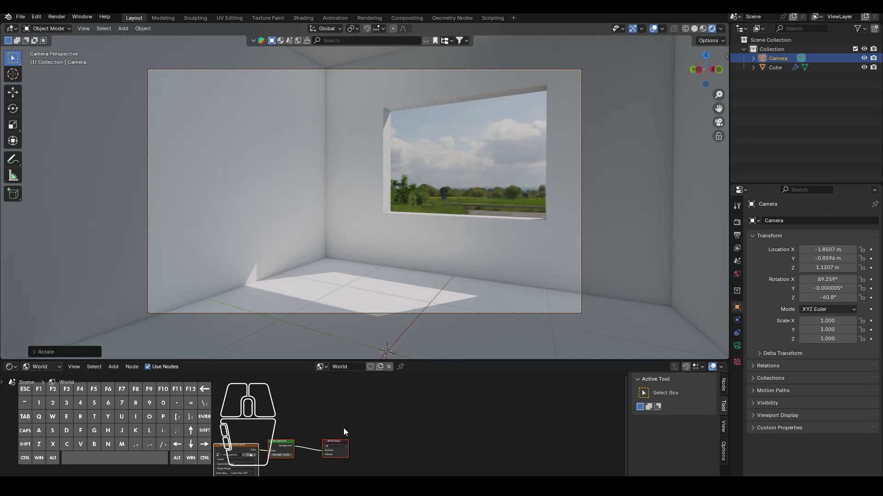
- Spread out the World Output, Environment Texture and Background nodes to make room between them
scroll(301, 435, up, 7)
middle_drag(494, 419, 537, 395)
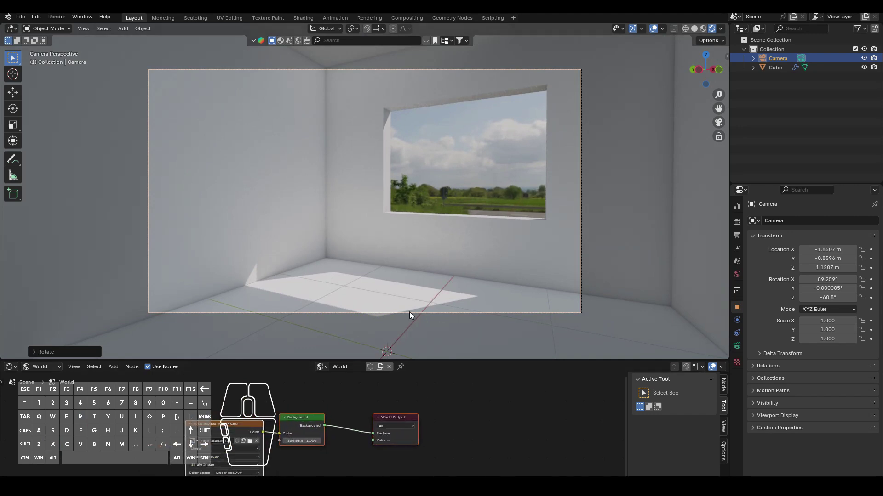
click(397, 421)
drag(399, 421, 513, 415)
drag(226, 427, 93, 427)
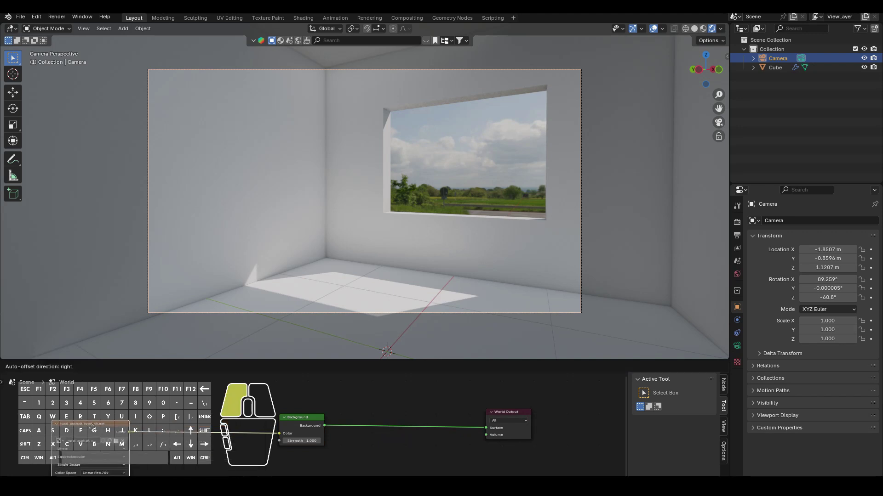
drag(297, 419, 292, 412)
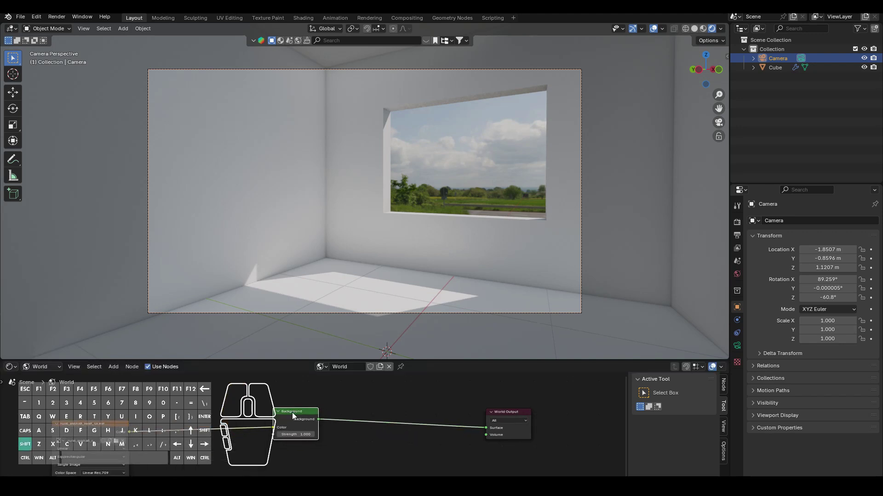
- Duplicate the Background node below the original and link the Environment Texture's Color to the copy's Color input
key(shift+d)
click(293, 460)
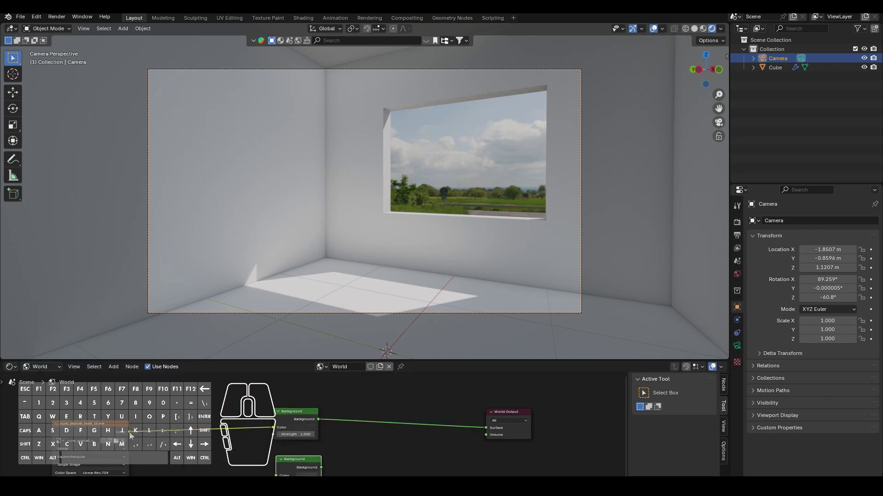
drag(130, 432, 276, 475)
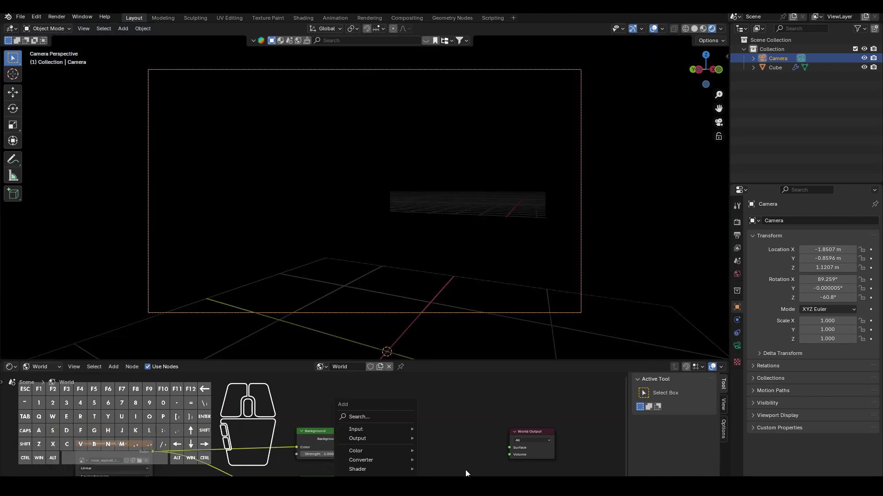
- Add a Mix Shader that combines both Background nodes and link its output to the World Output's Surface
key(shift+a)
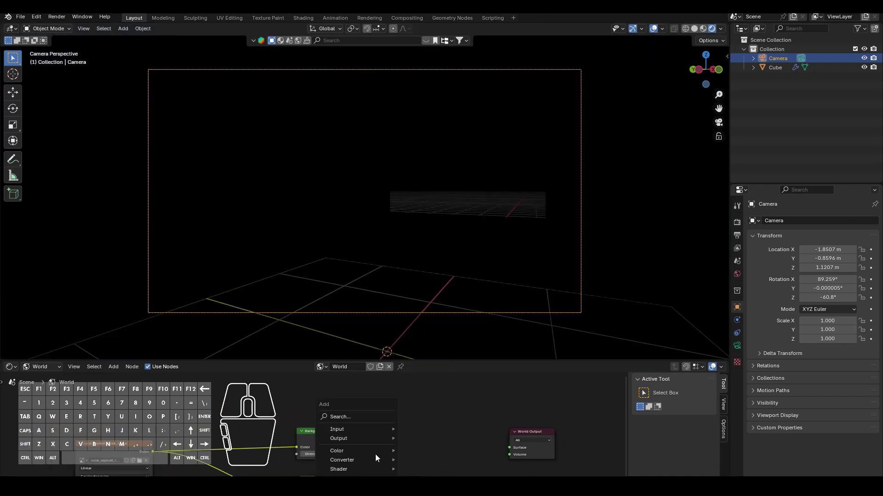
mouse_move(357, 469)
click(429, 436)
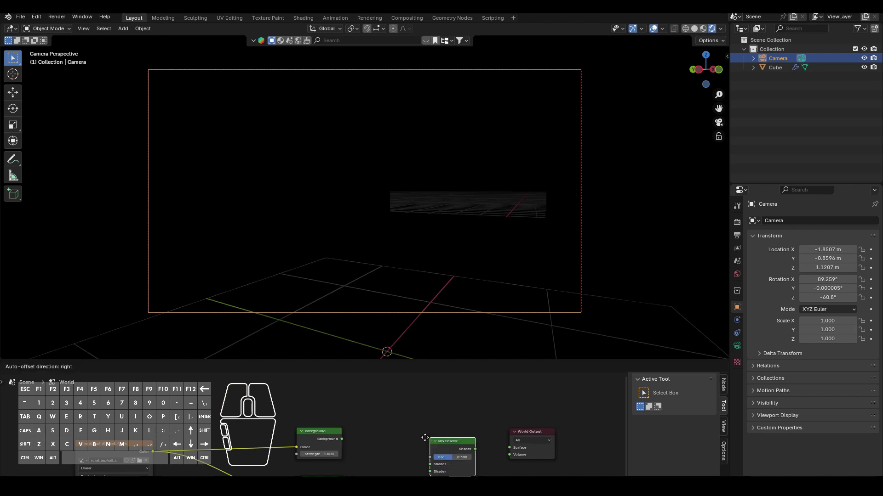
click(396, 443)
drag(342, 439, 401, 469)
drag(345, 488, 402, 478)
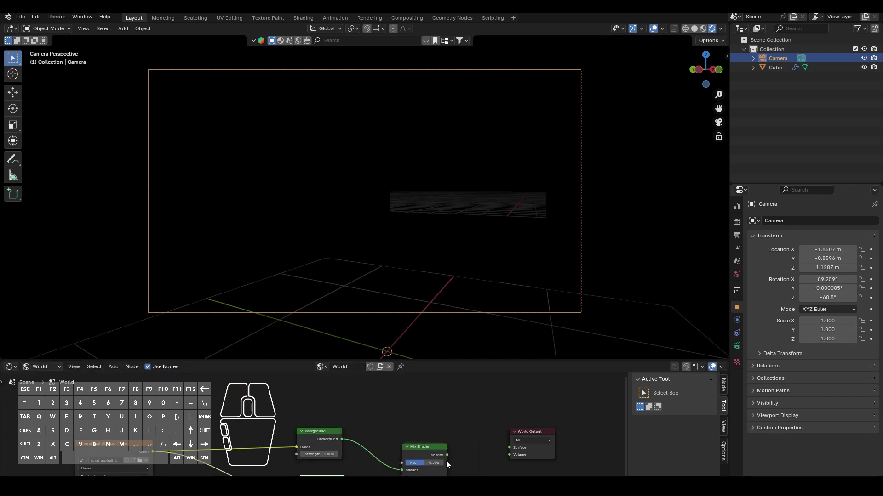
drag(448, 454, 510, 447)
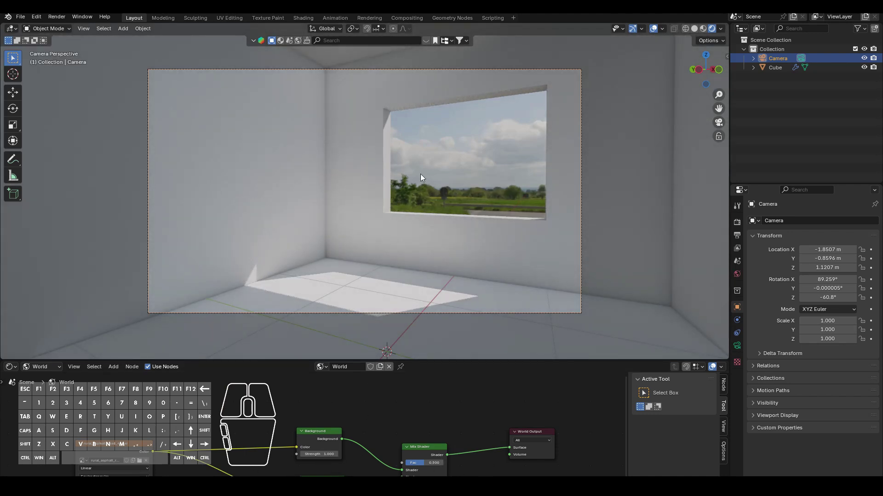
- Add a Light Path node above the Environment Texture and Background nodes
middle_drag(387, 417, 370, 432)
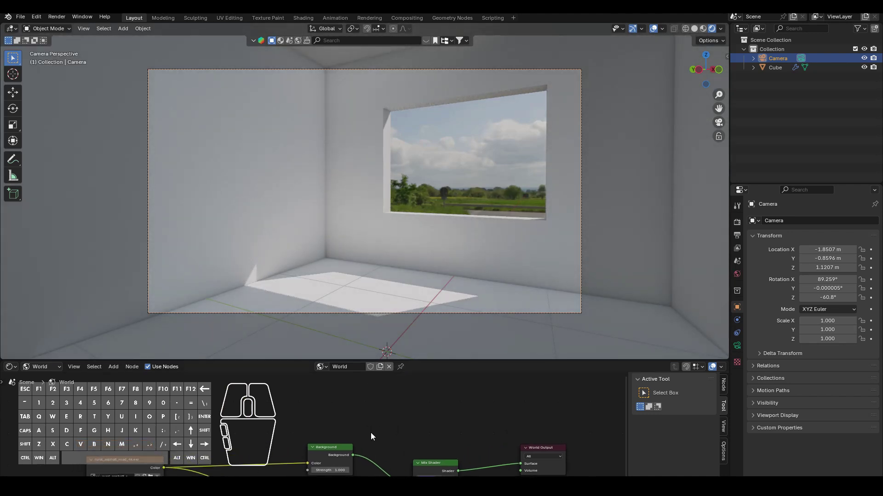
key(shift+a)
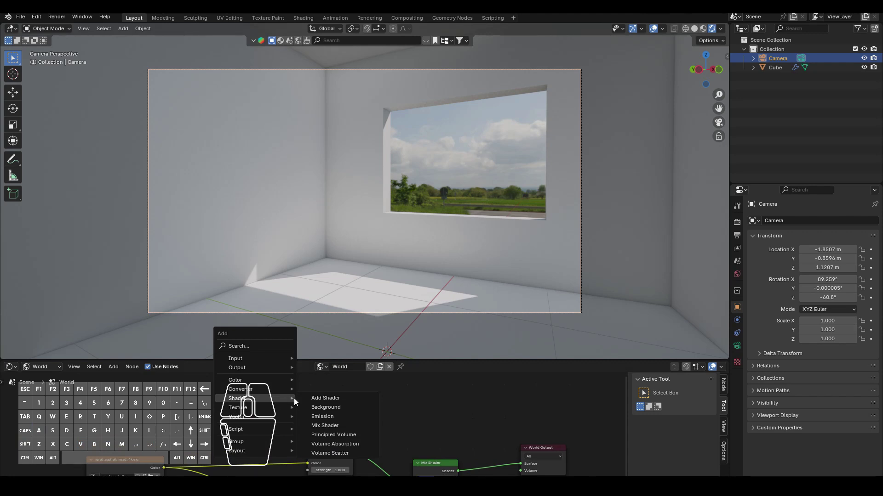
click(236, 359)
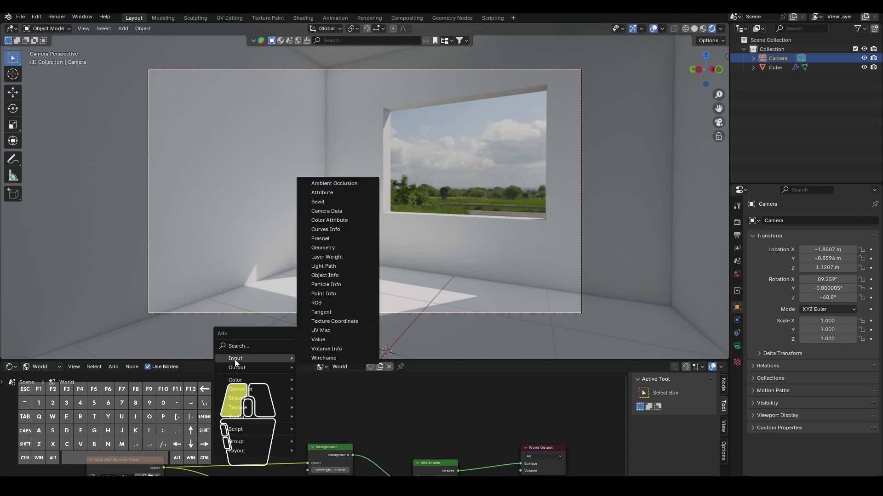
click(328, 267)
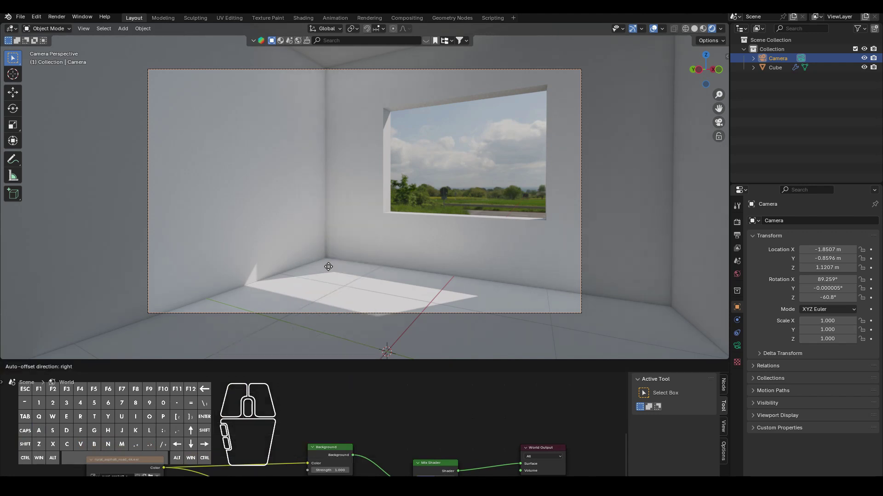
click(257, 389)
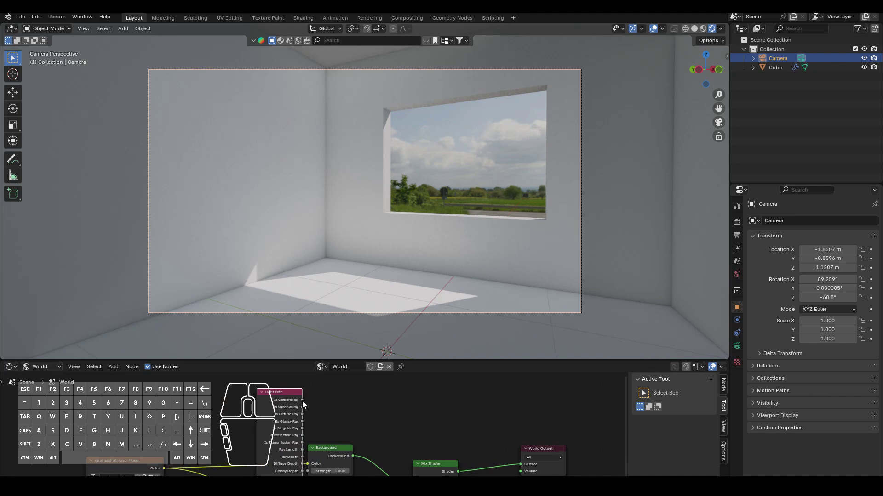
- Link the Light Path's Is Camera Ray output to the Mix Shader's Fac and move the Light Path node clear of the other nodes
drag(302, 400, 412, 479)
drag(294, 391, 294, 391)
drag(293, 391, 280, 353)
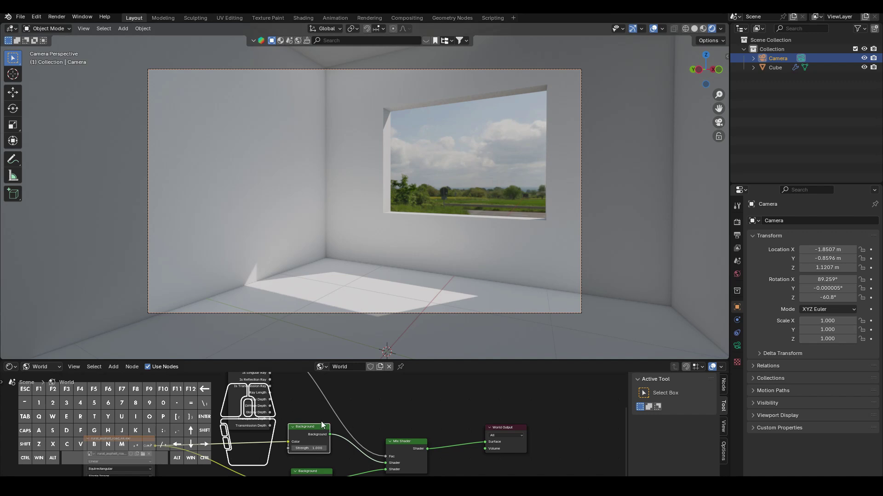
- Test lower Strength values on both Background nodes and set the upper one to 0.700
scroll(288, 393, up, 2)
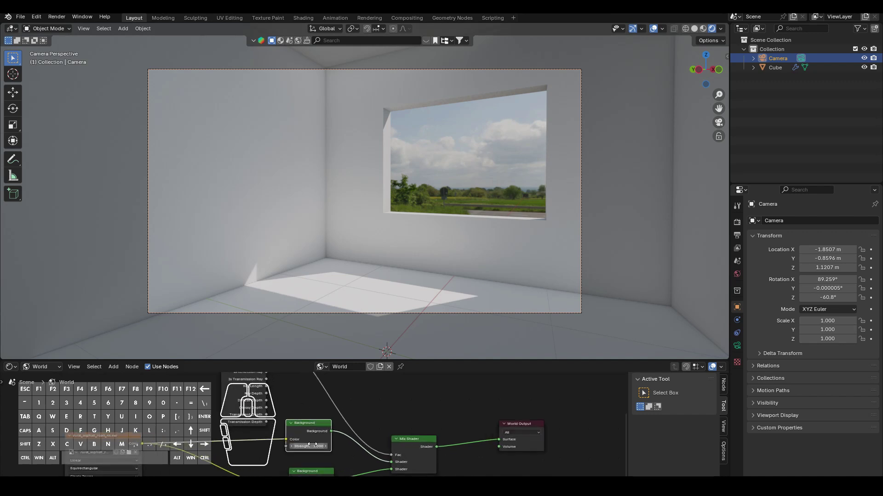
drag(310, 446, 288, 446)
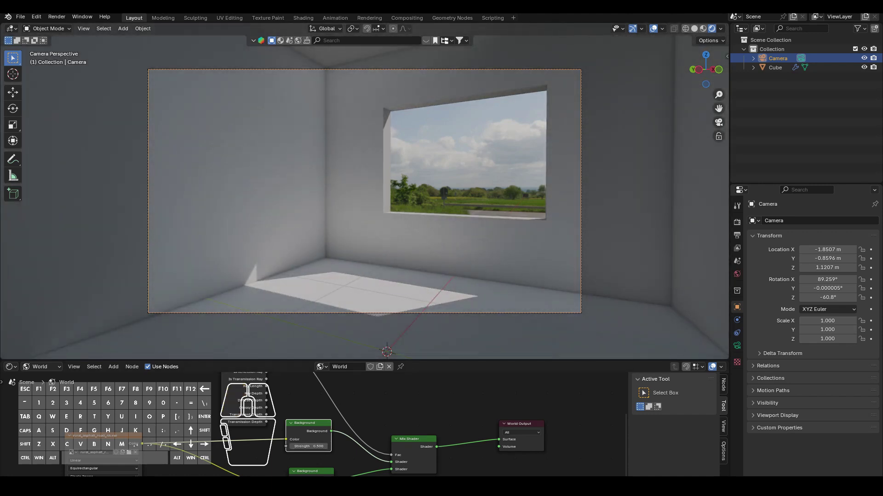
mouse_move(313, 495)
mouse_down()
mouse_move(271, 494)
mouse_move(312, 494)
mouse_move(297, 495)
mouse_up()
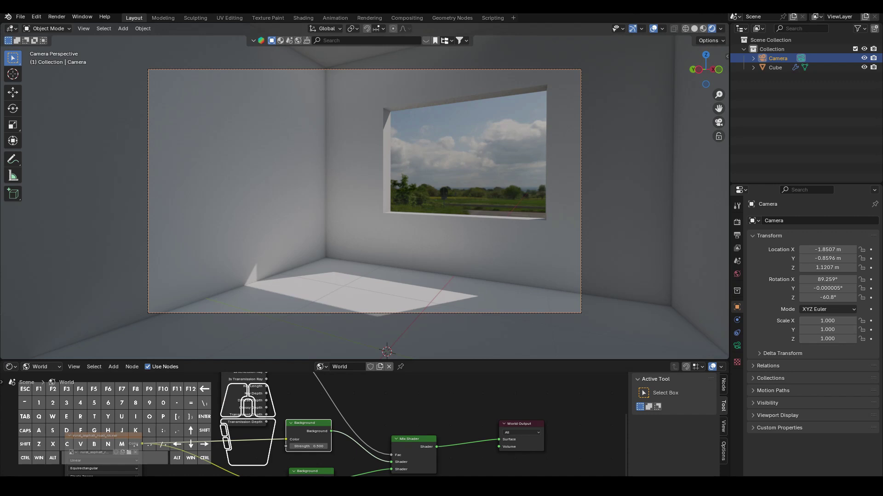
key(Return)
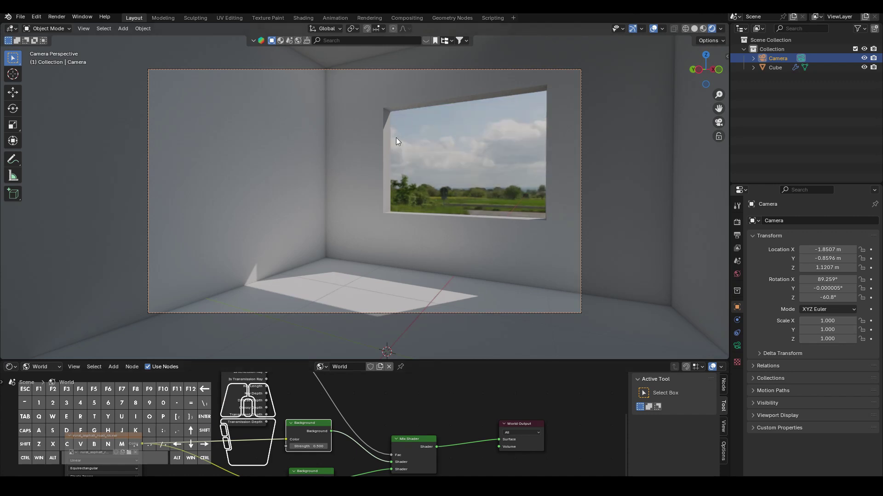
drag(309, 446, 314, 446)
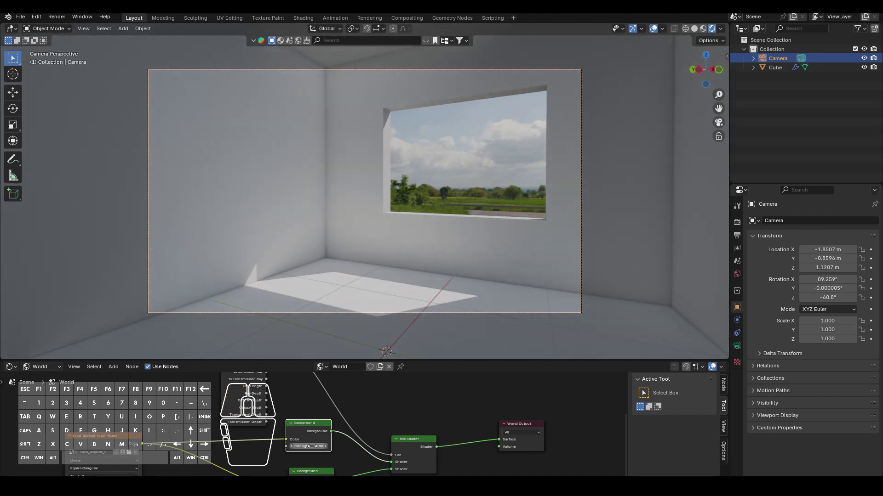
scroll(318, 259, up, 2)
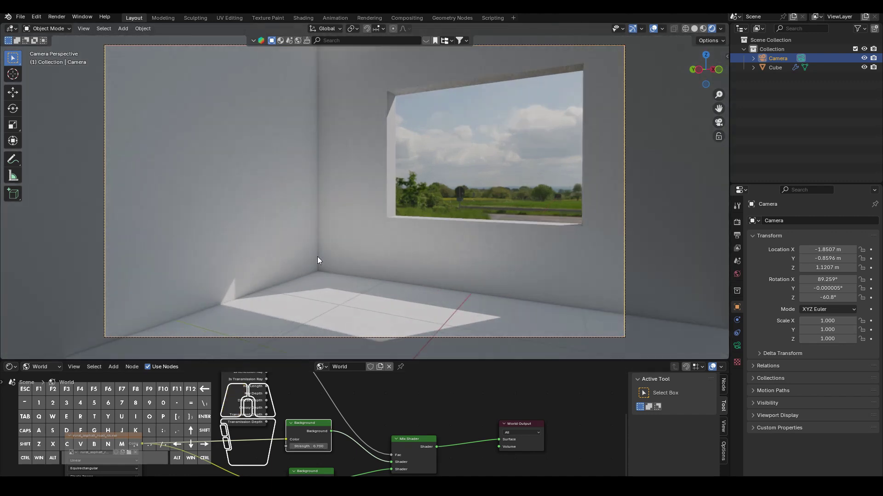
scroll(301, 279, down, 1)
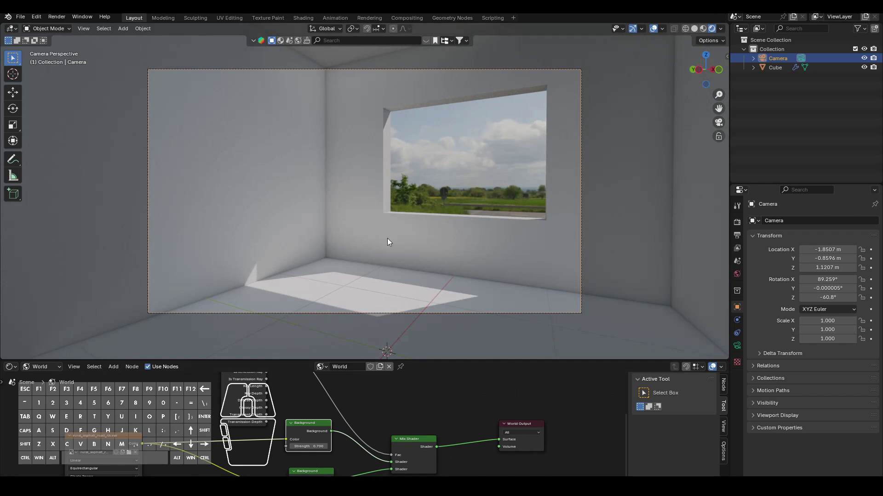
- Reposition the Environment Texture node and add a Texture Coordinate node to its left
scroll(155, 433, down, 2)
middle_drag(213, 412, 363, 416)
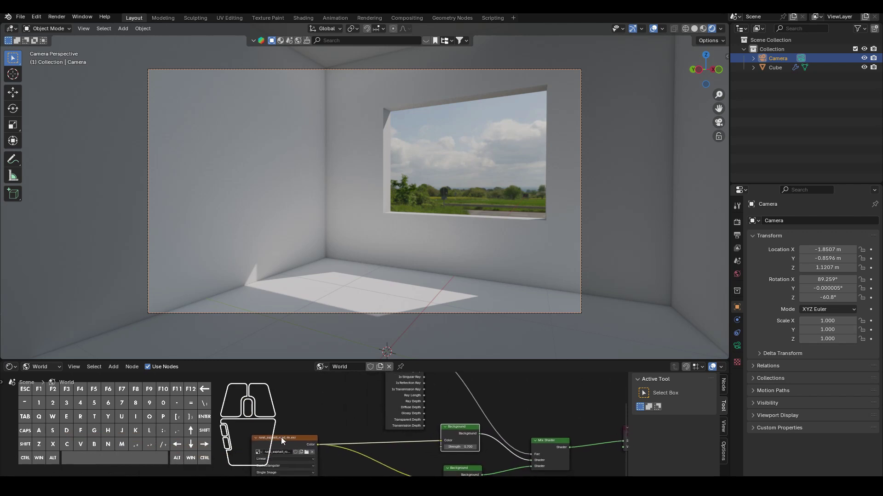
mouse_move(282, 439)
mouse_down()
mouse_move(239, 441)
mouse_move(296, 419)
mouse_move(283, 433)
mouse_up()
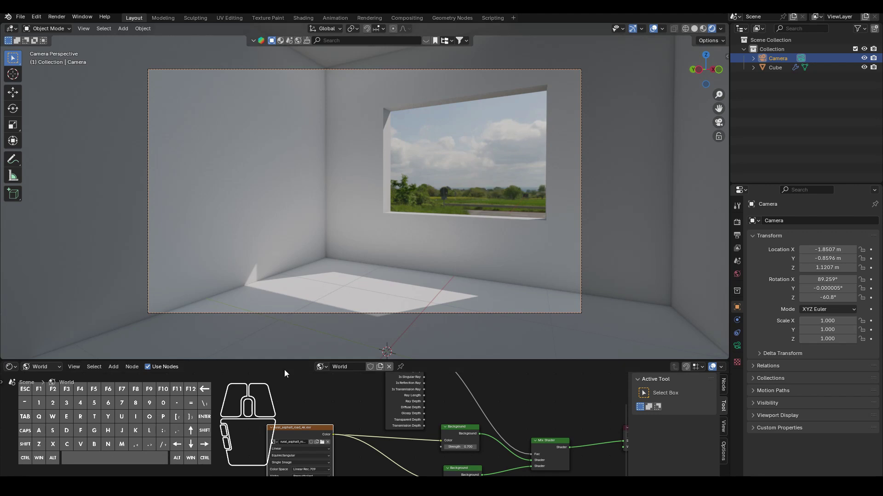
key(shift+a)
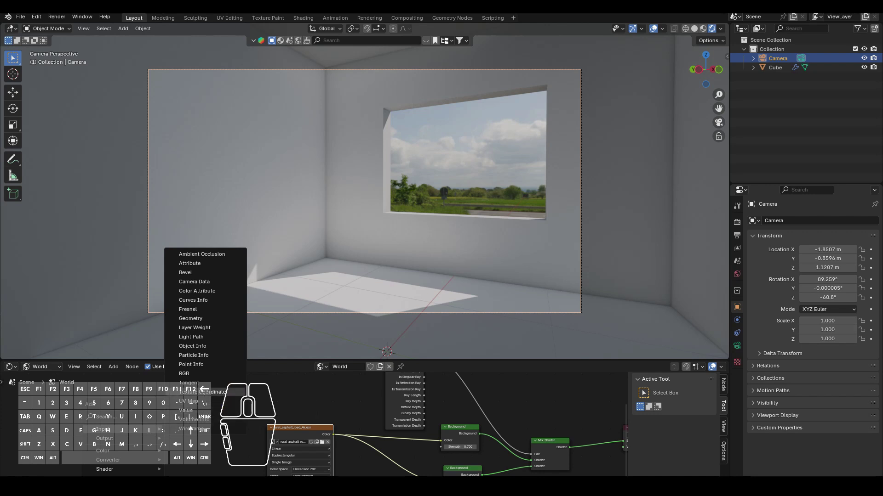
click(206, 393)
click(196, 428)
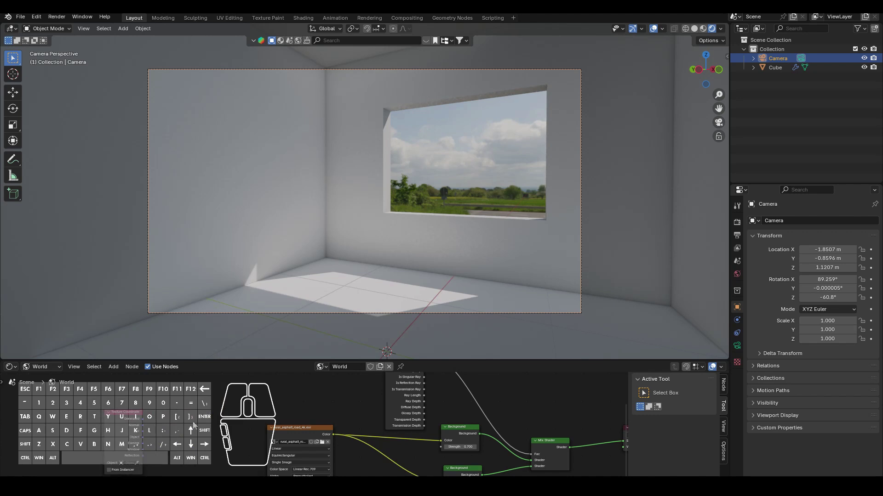
- Add a Mapping node between the Texture Coordinate and Environment Texture nodes
key(shift+a)
mouse_move(188, 437)
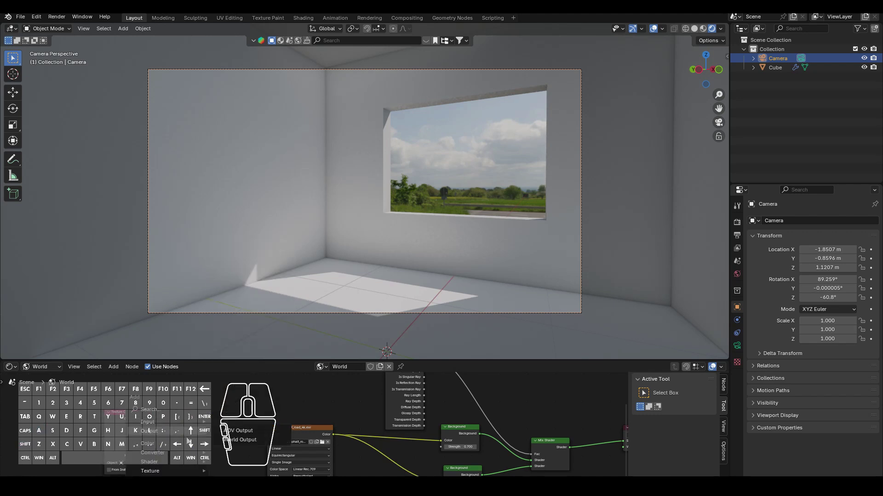
mouse_move(189, 480)
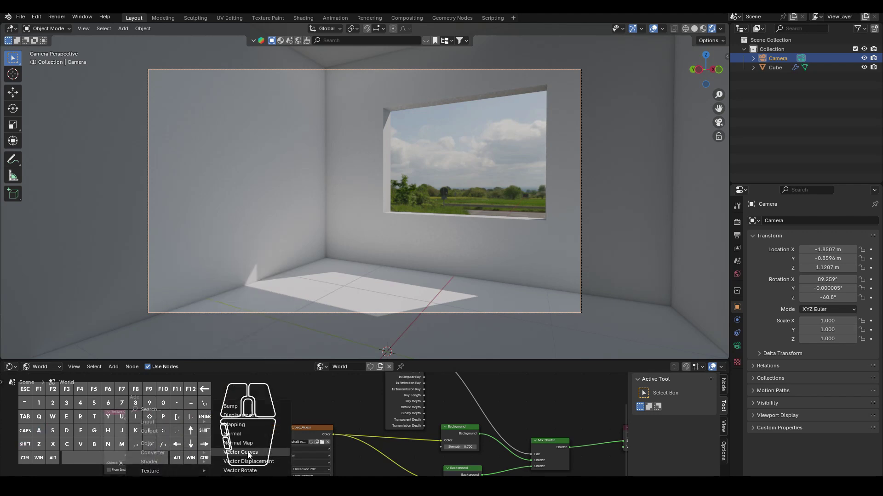
click(248, 425)
click(170, 411)
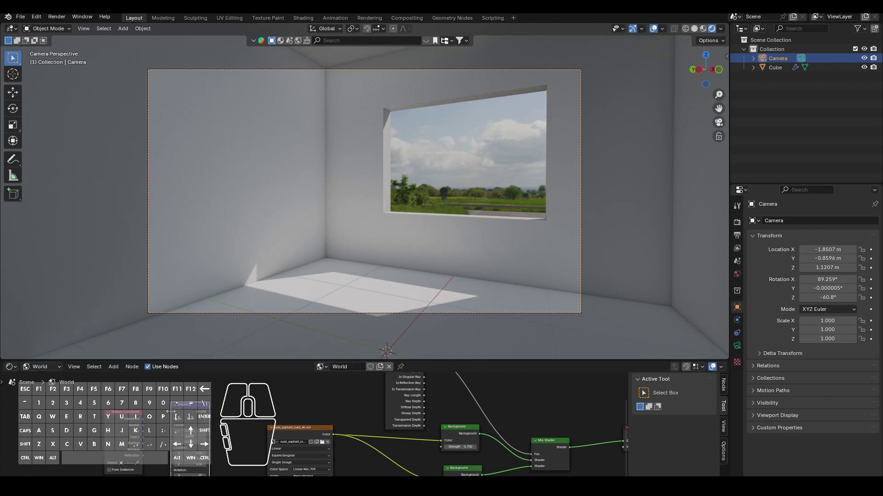
- Link Texture Coordinate's Generated output through Mapping to the Environment Texture's Vector and adjust the Mapping rotation to reposition the landscape in the window
scroll(146, 429, up, 1)
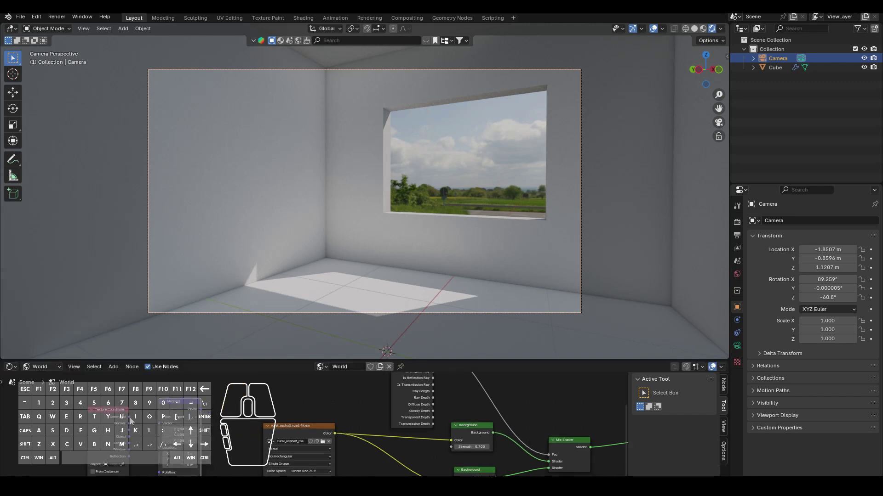
drag(129, 417, 263, 479)
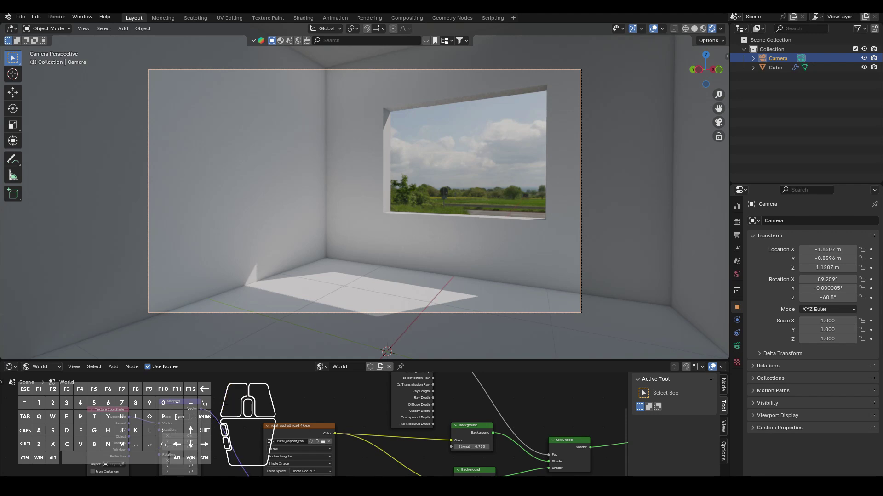
mouse_move(185, 473)
mouse_down()
mouse_move(193, 473)
mouse_move(160, 474)
mouse_move(171, 474)
mouse_up()
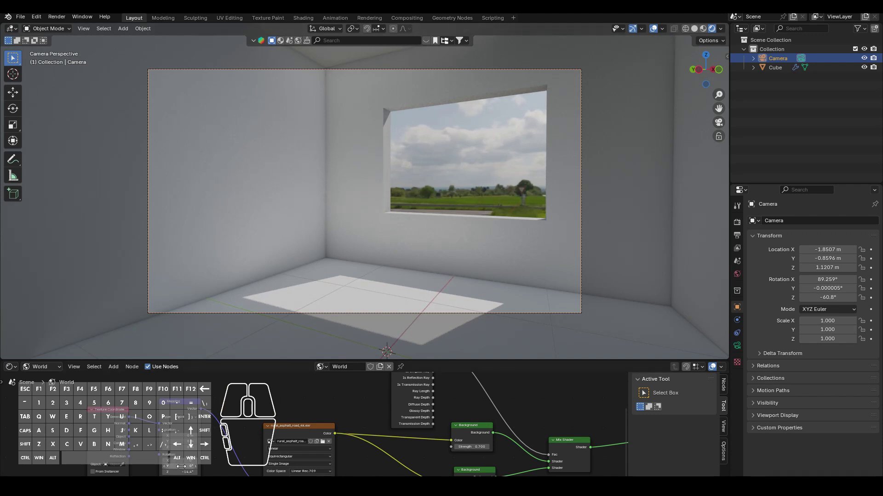
drag(183, 466, 176, 467)
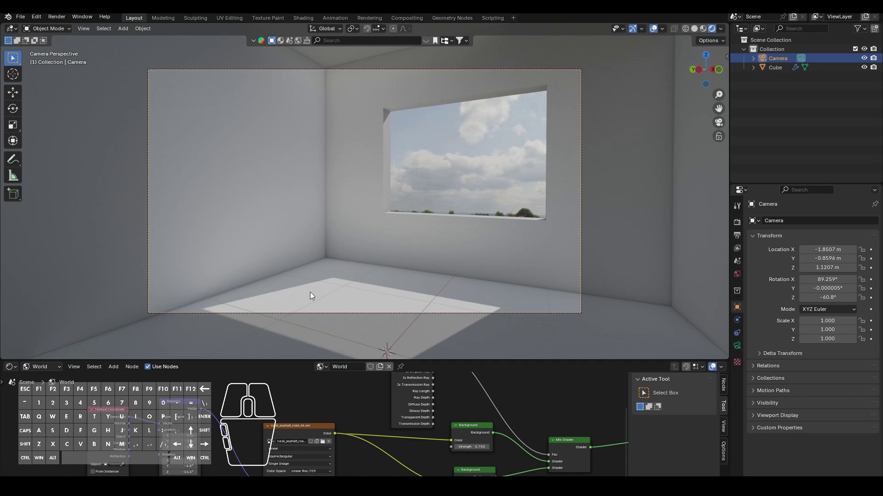
- Switch the viewport to solid shading and view the whole room from outside
middle_drag(346, 236, 375, 263)
scroll(375, 263, down, 1)
scroll(375, 263, up, 1)
scroll(375, 263, down, 1)
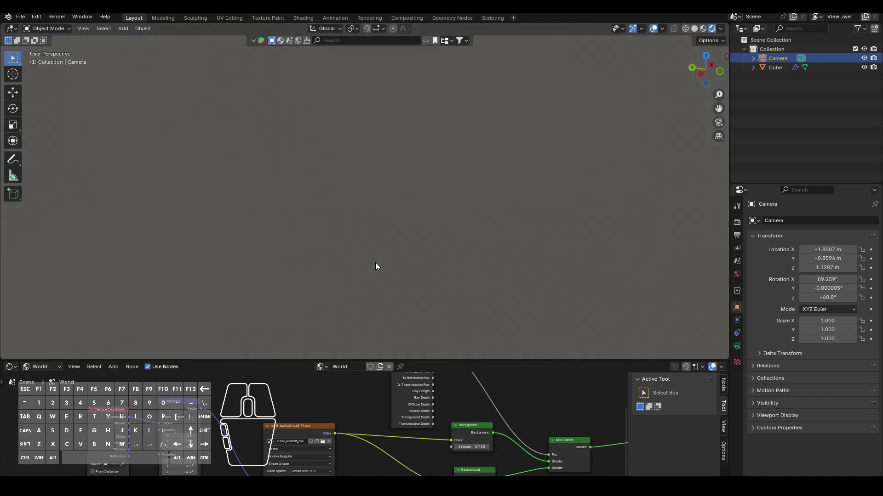
scroll(375, 263, up, 1)
click(694, 29)
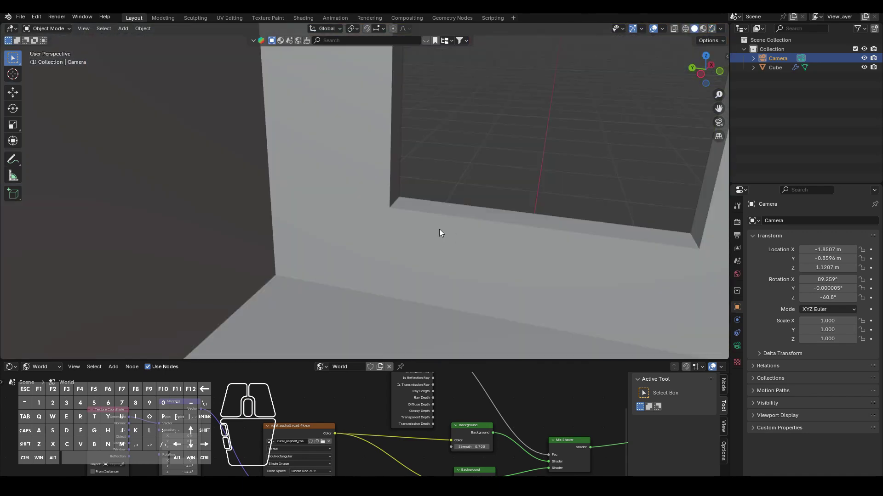
scroll(439, 229, up, 2)
scroll(440, 229, down, 1)
middle_drag(439, 229, 410, 260)
scroll(411, 260, down, 2)
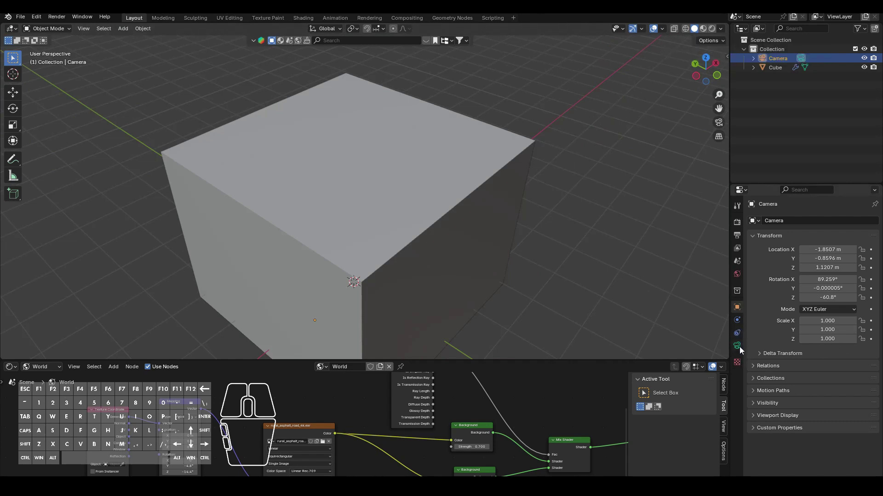
- Turn off the viewport display of the Cube's Solidify modifier and check the room from its window side
click(422, 228)
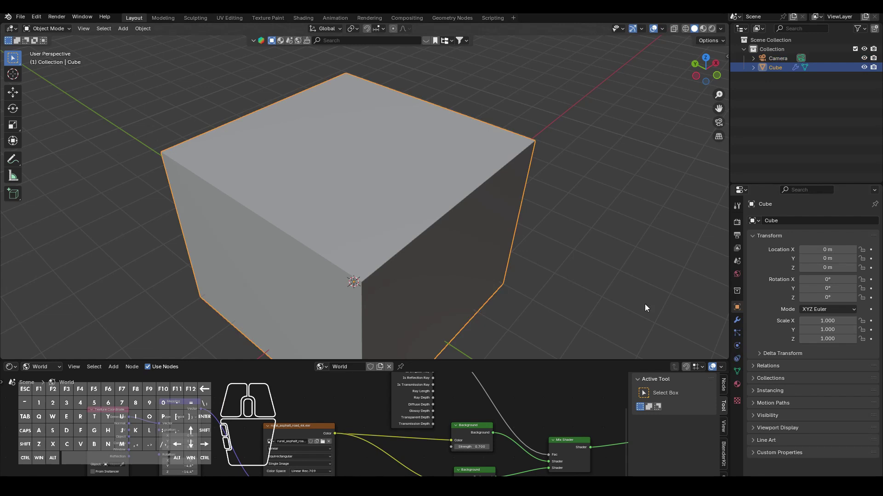
click(737, 321)
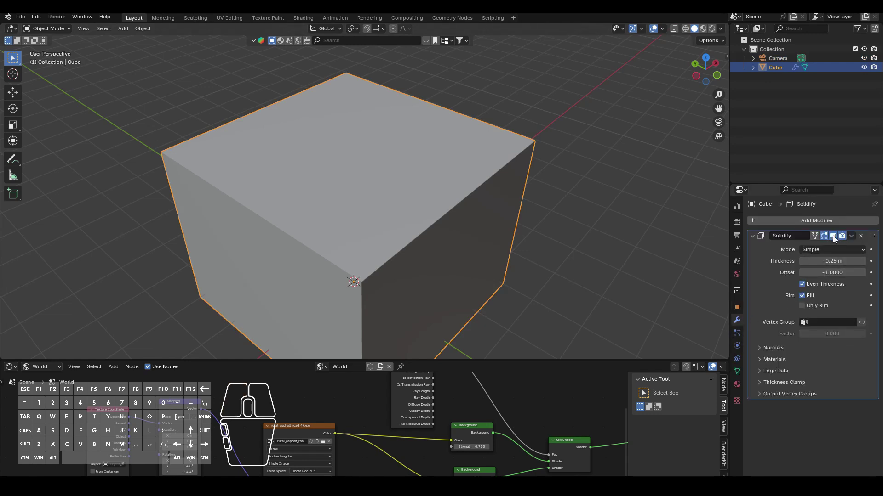
click(832, 236)
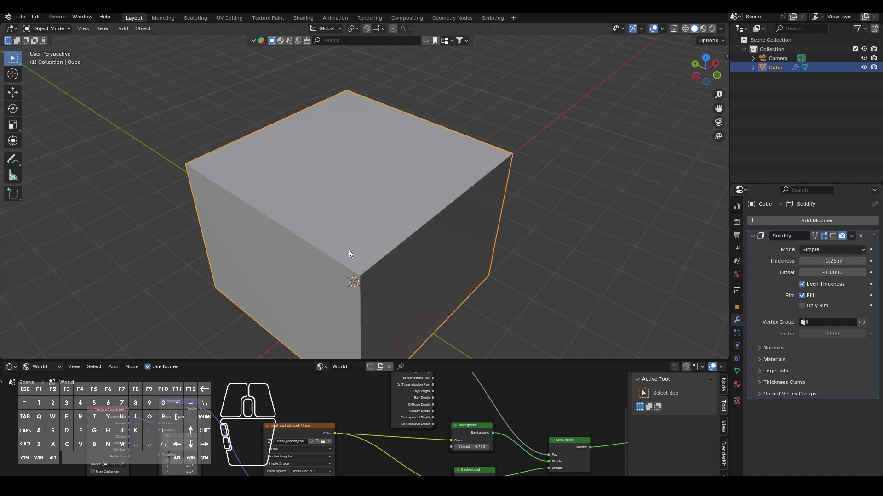
middle_drag(348, 249, 378, 268)
key(Tab)
key(Tab)
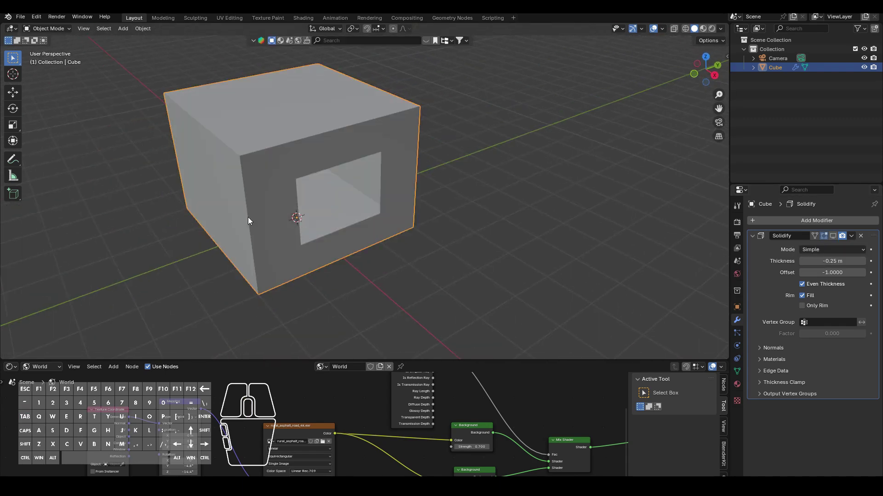
middle_drag(281, 218, 375, 224)
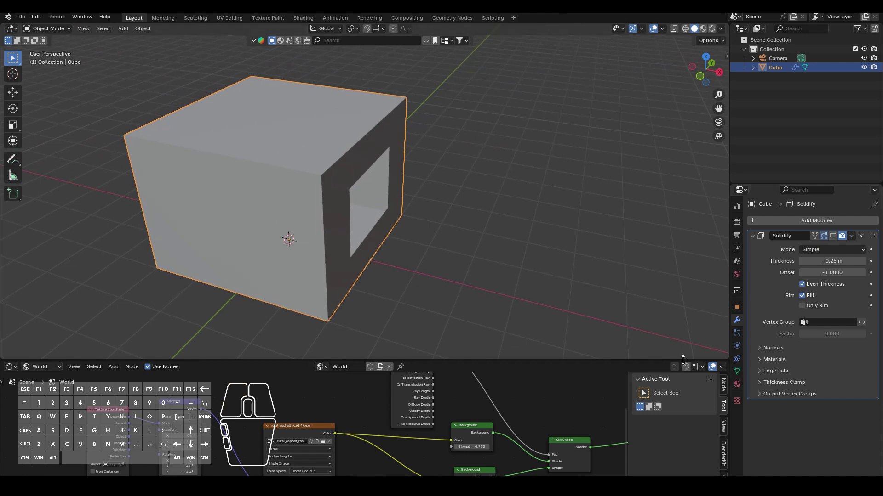
- Rename the Cube's existing material as Wall
click(737, 385)
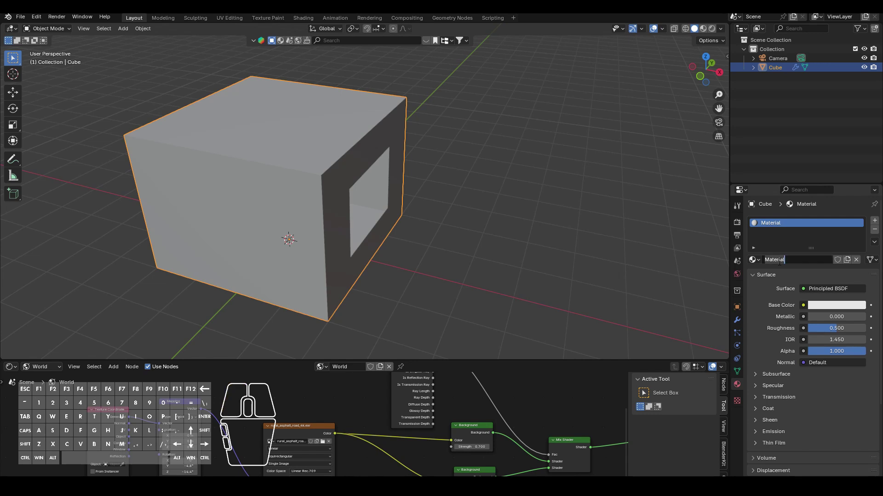
text(Wall)
key(Return)
- Add a second material slot to the Cube with a new material named Floor
click(874, 221)
click(804, 278)
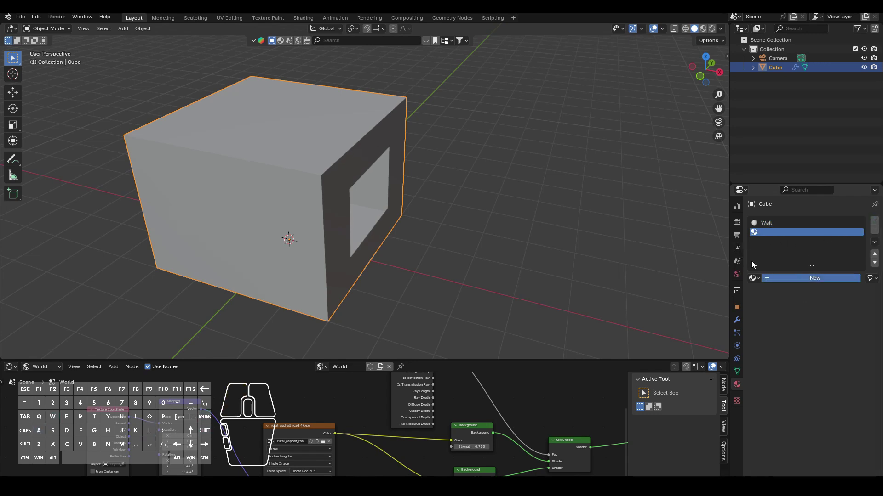
click(780, 278)
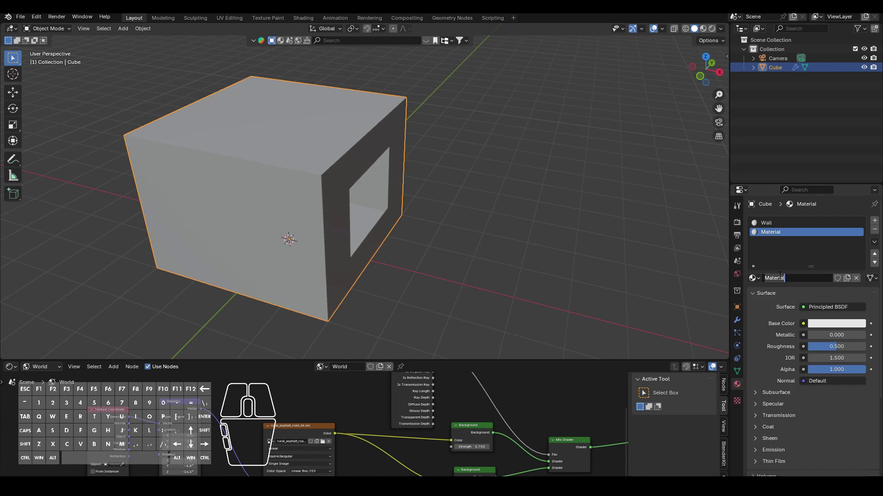
text(Floor)
key(Return)
- Add a third material slot to the Cube with a new material named Ceiling
click(874, 221)
click(781, 277)
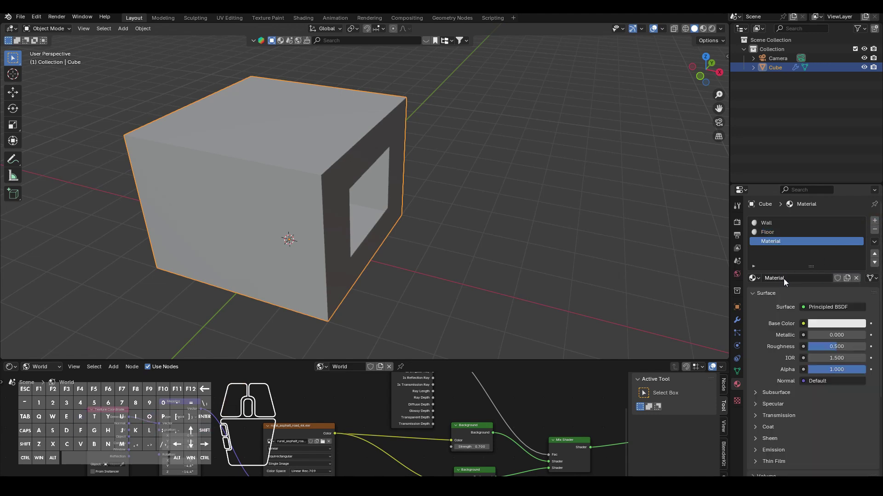
click(783, 279)
text(Ceiling)
key(Return)
- Assign the Ceiling material to the top face of the Cube in Edit Mode
mouse_move(376, 220)
middle_down()
mouse_move(301, 202)
mouse_move(371, 234)
middle_up()
key(Tab)
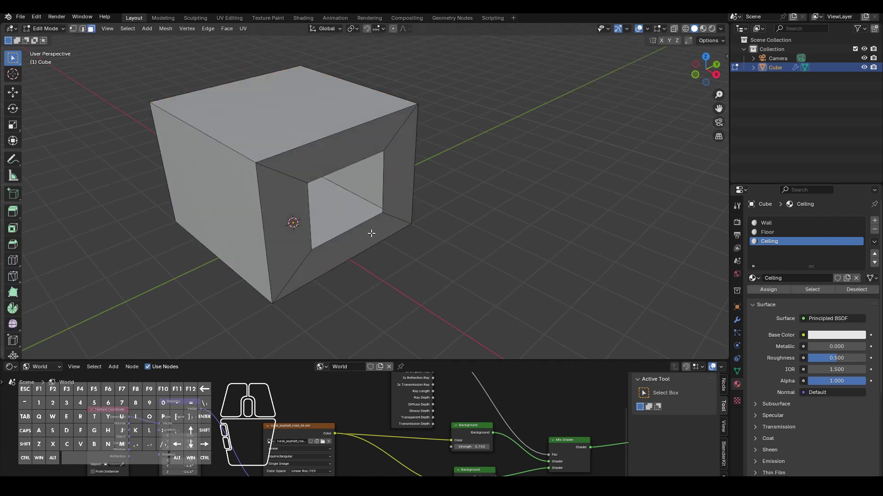
click(276, 126)
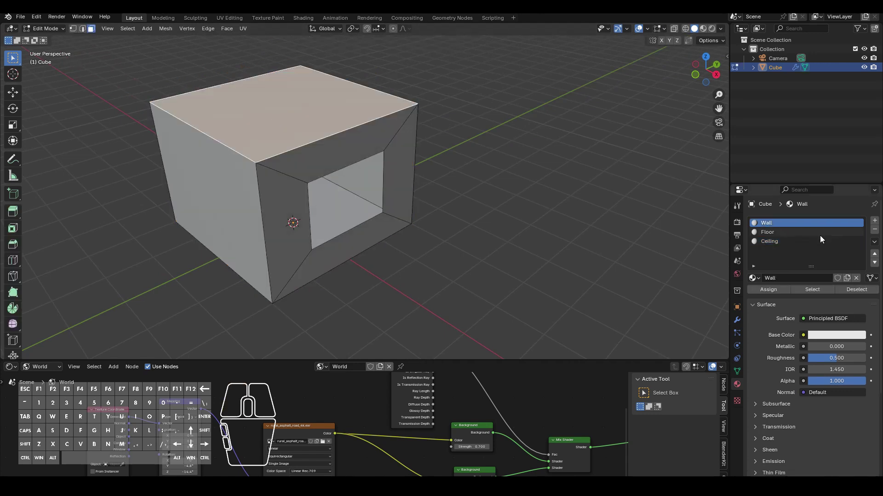
click(795, 243)
click(765, 290)
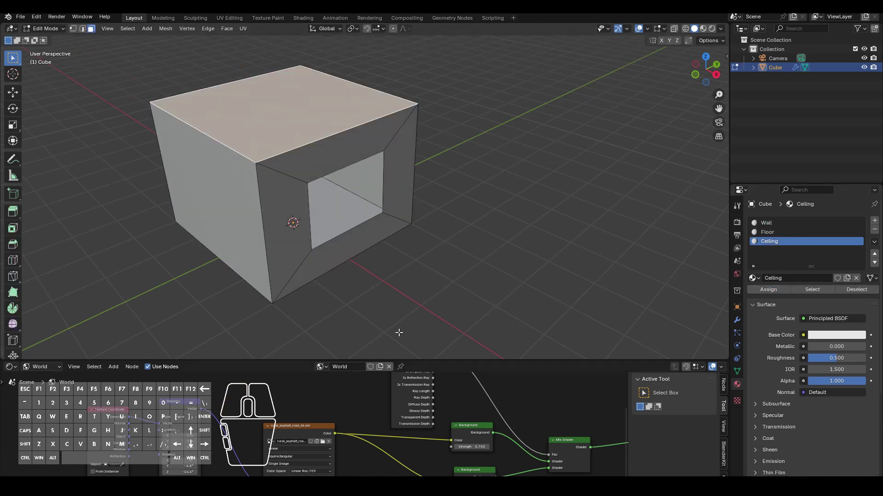
- Assign the Wall material to the Cube's side and back walls and to the four faces surrounding the window opening
middle_drag(305, 181, 346, 193)
click(365, 189)
middle_drag(239, 199, 264, 201)
shift+click(264, 201)
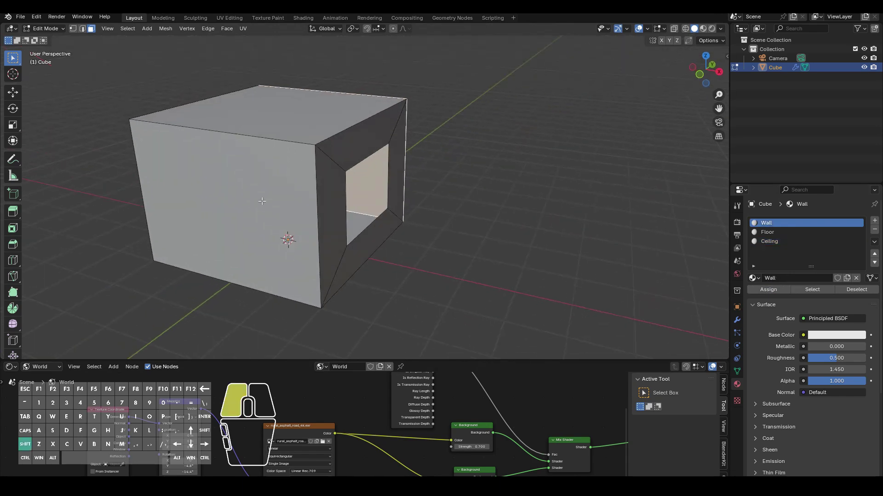
middle_drag(206, 207, 252, 217)
shift+click(251, 218)
middle_drag(516, 276, 441, 266)
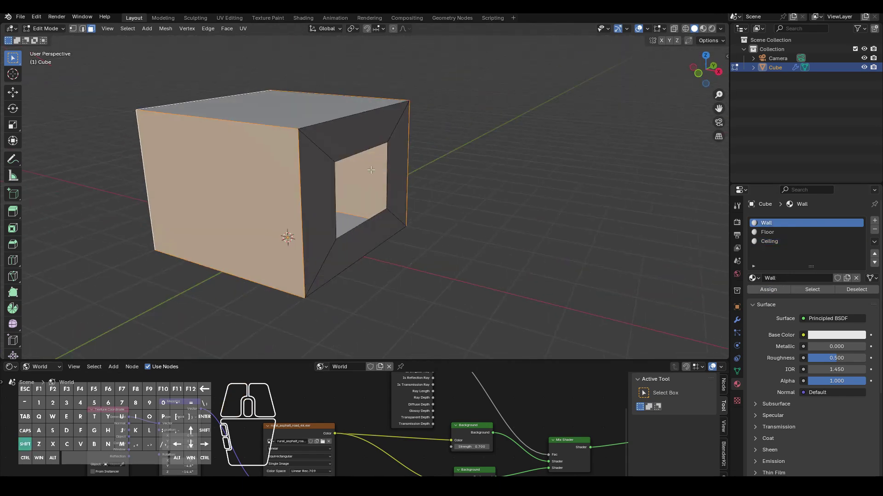
shift+click(346, 138)
shift+click(314, 191)
shift+click(406, 164)
shift+click(382, 224)
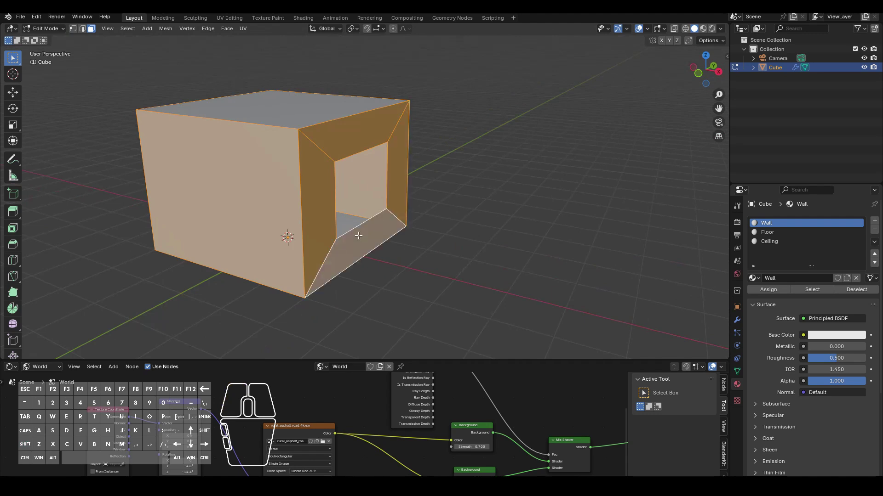
scroll(358, 225, up, 8)
middle_drag(359, 225, 272, 230)
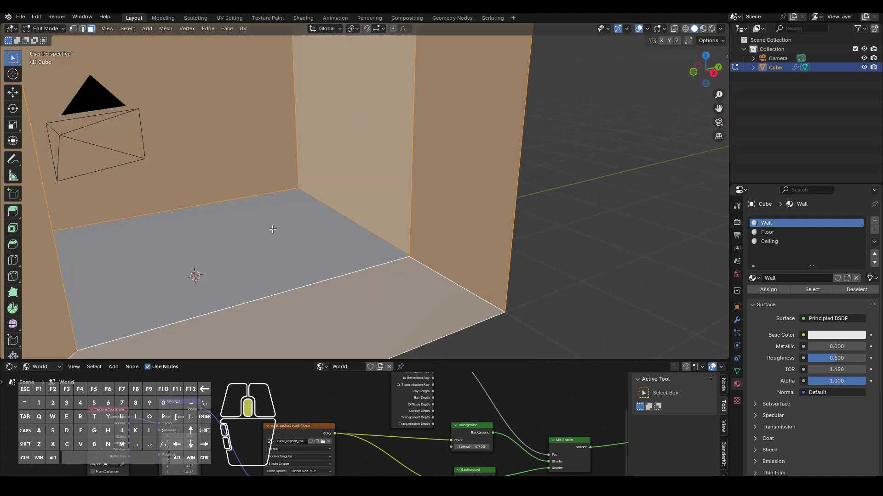
scroll(272, 229, down, 2)
click(773, 223)
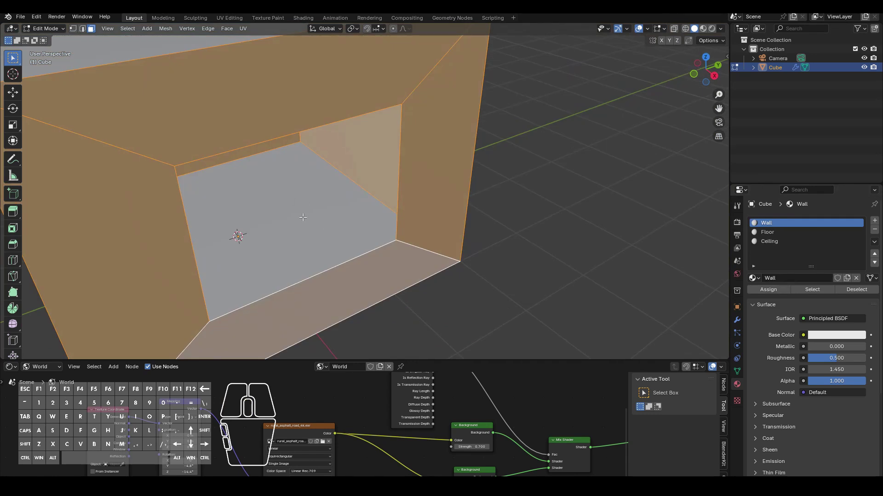
- Clear the selection and assign the Floor material to the bottom face of the Cube
key(alt+a)
middle_drag(303, 217, 528, 205)
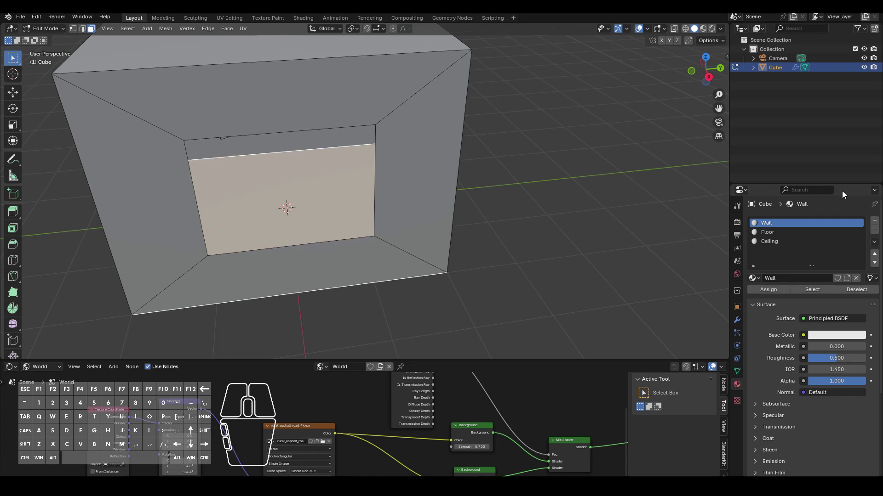
click(779, 232)
middle_drag(221, 219, 280, 221)
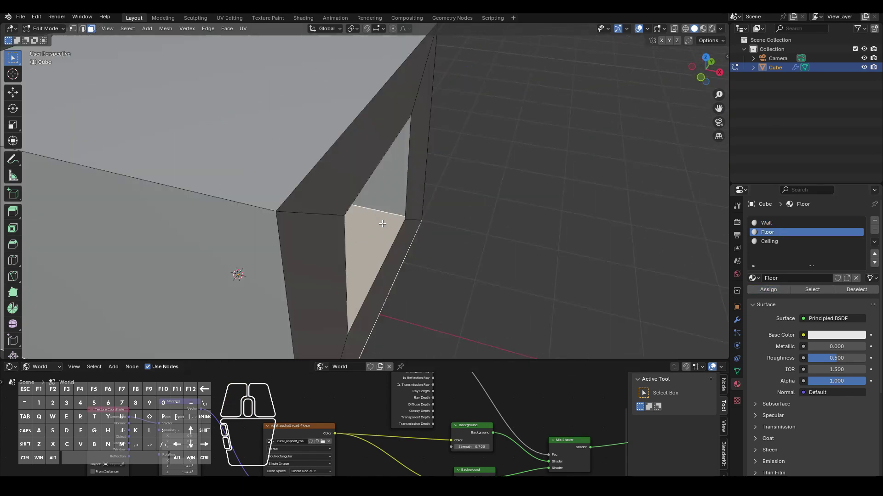
scroll(294, 219, down, 5)
middle_drag(333, 208, 363, 197)
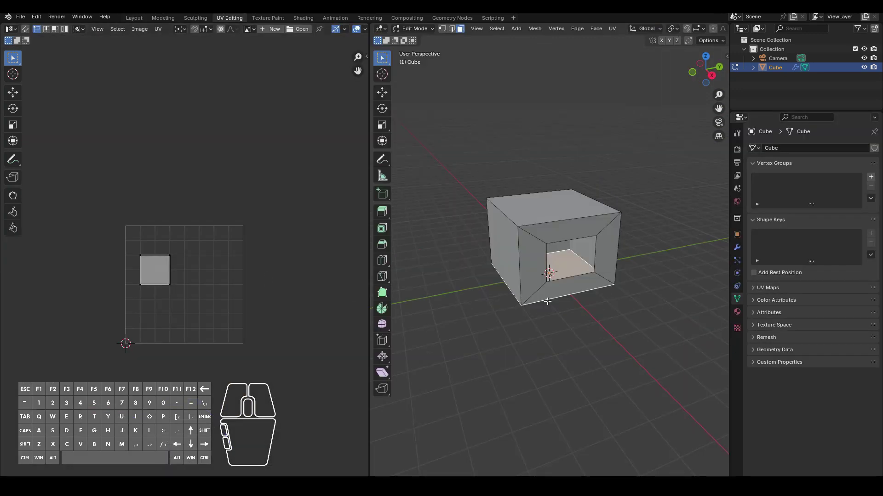
- In the UV Editing workspace, project the UVs of the window wall and the opposite wall from the right orthographic view
key(KP_0)
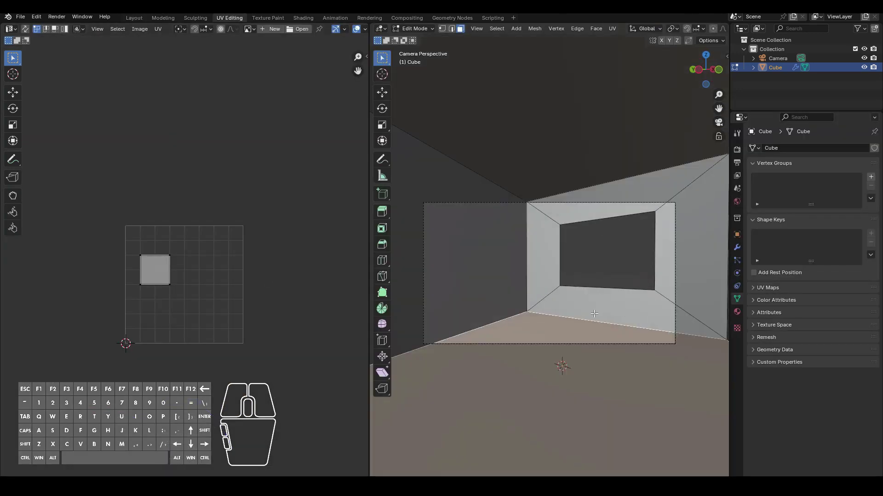
key(KP_1)
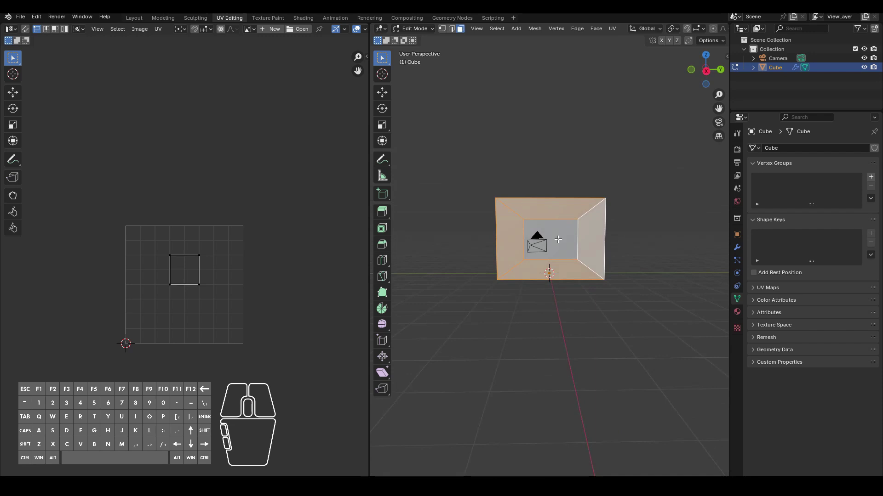
shift+click(561, 240)
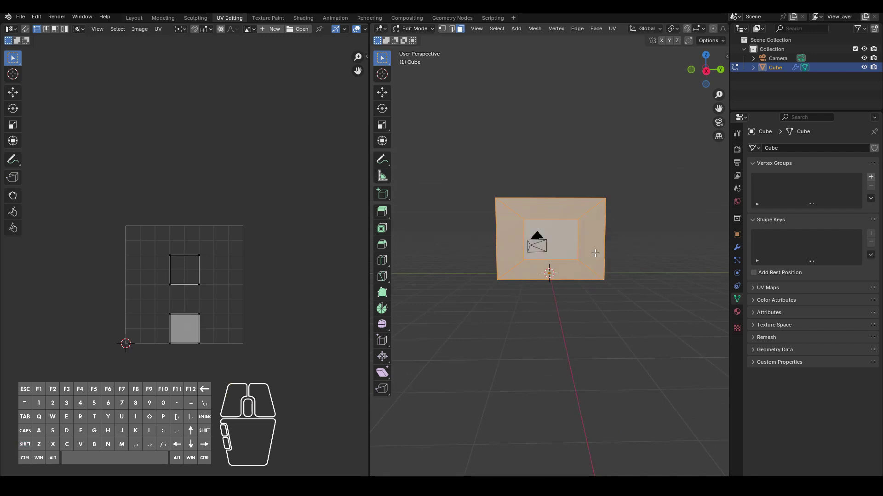
mouse_move(595, 253)
middle_down()
mouse_move(575, 254)
mouse_move(599, 255)
middle_up()
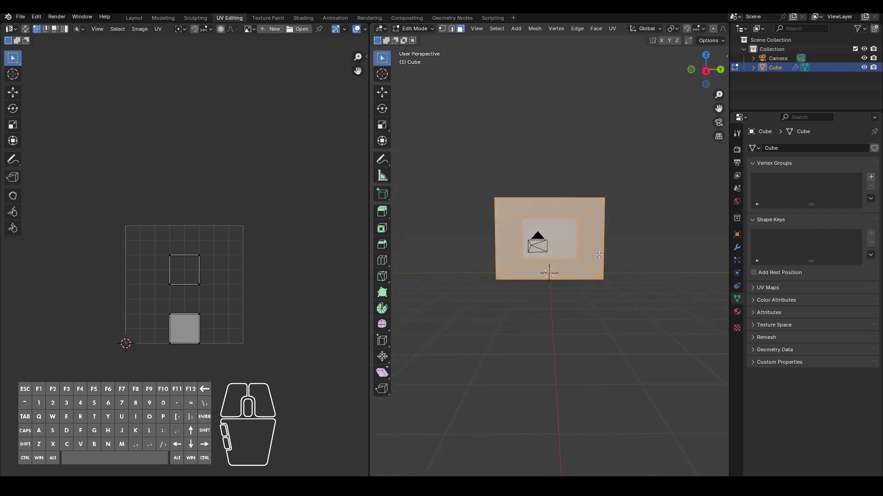
key(KP_1)
key(KP_3)
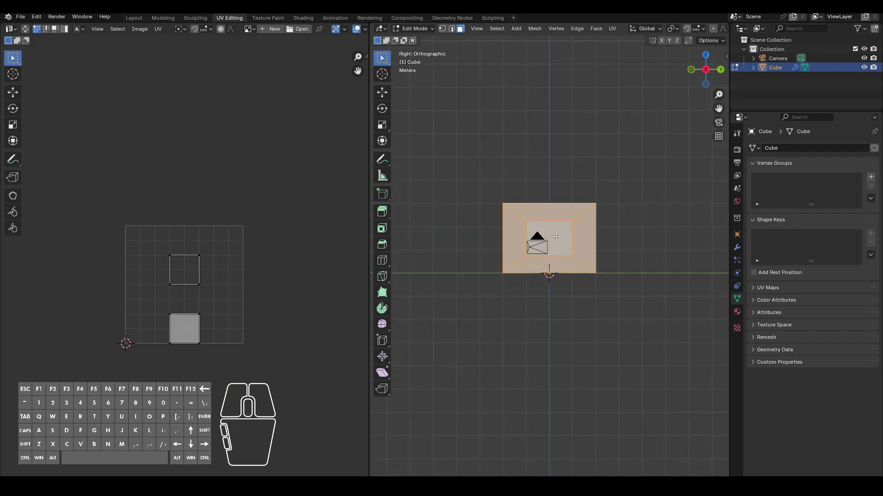
scroll(579, 187, up, 4)
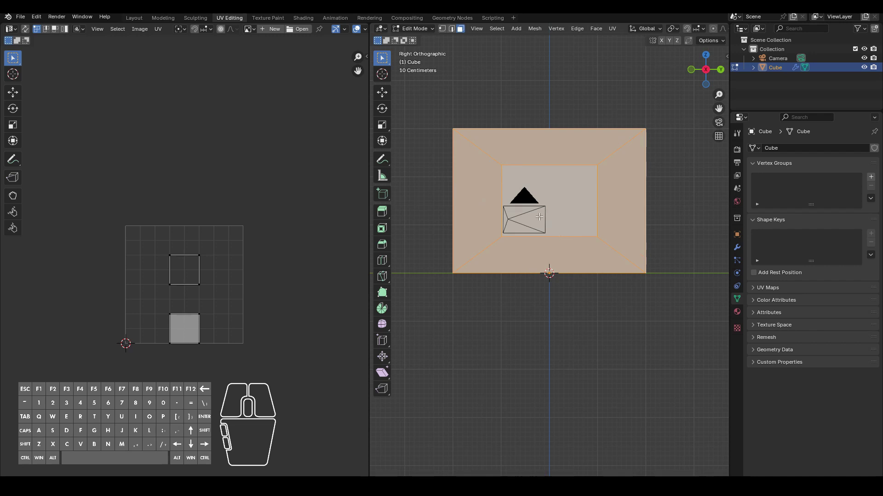
key(u)
click(509, 293)
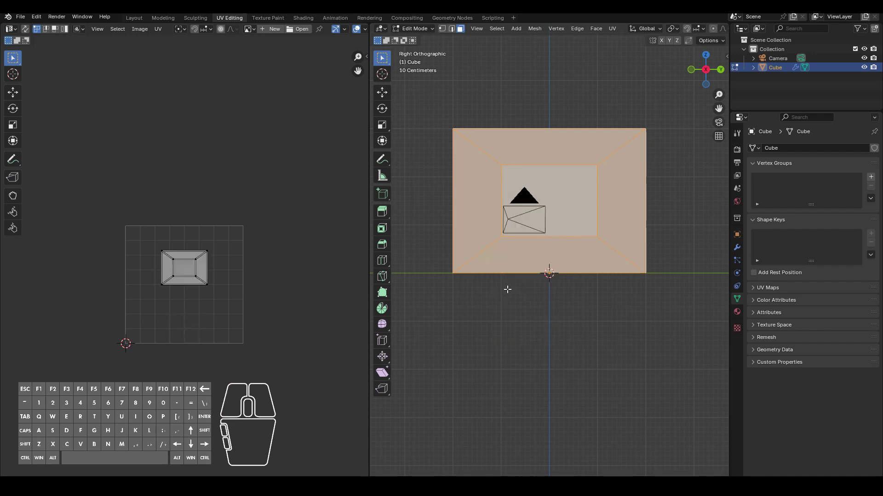
- Select the two side walls of the Cube and project their UVs from the front orthographic view
scroll(209, 311, up, 3)
scroll(208, 310, down, 2)
middle_drag(610, 250, 593, 263)
click(579, 215)
shift+click(539, 189)
key(KP_1)
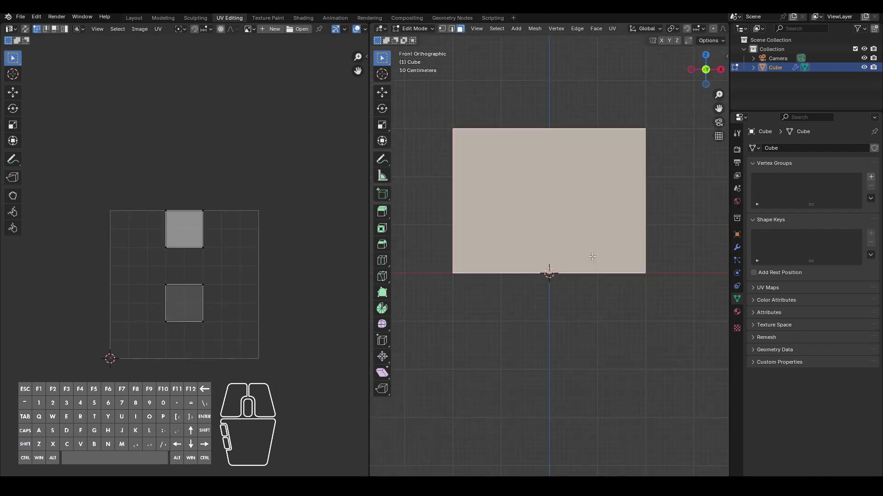
key(u)
click(520, 223)
- Select the floor and ceiling faces and project their UVs from the top orthographic view
middle_drag(520, 222, 555, 156)
click(550, 273)
shift+click(555, 155)
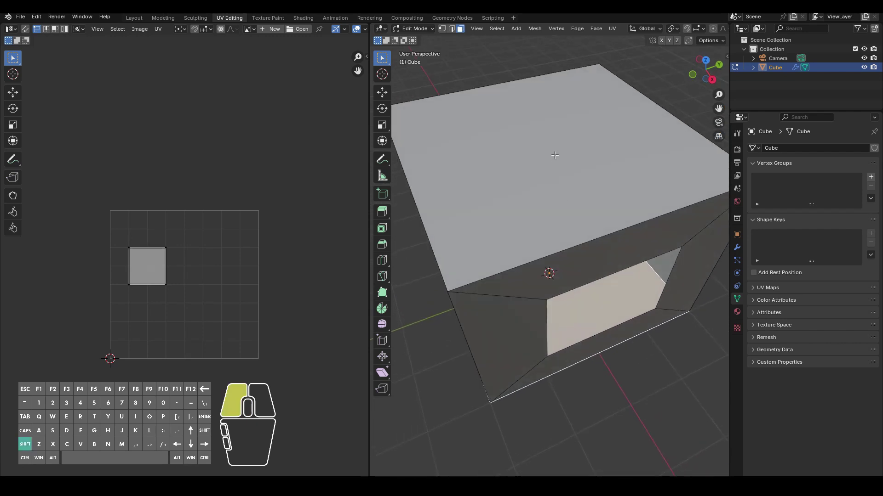
key(KP_7)
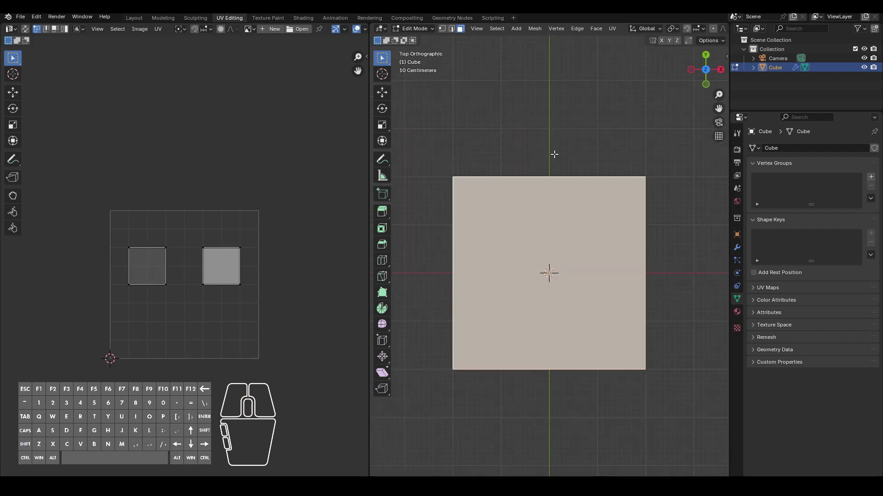
key(u)
click(539, 256)
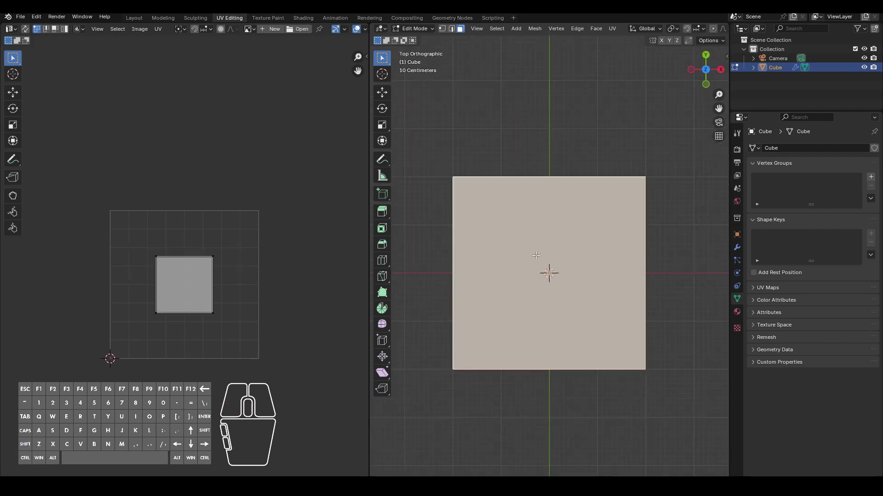
key(s)
middle_drag(574, 317, 542, 266)
scroll(628, 239, up, 5)
scroll(548, 272, down, 6)
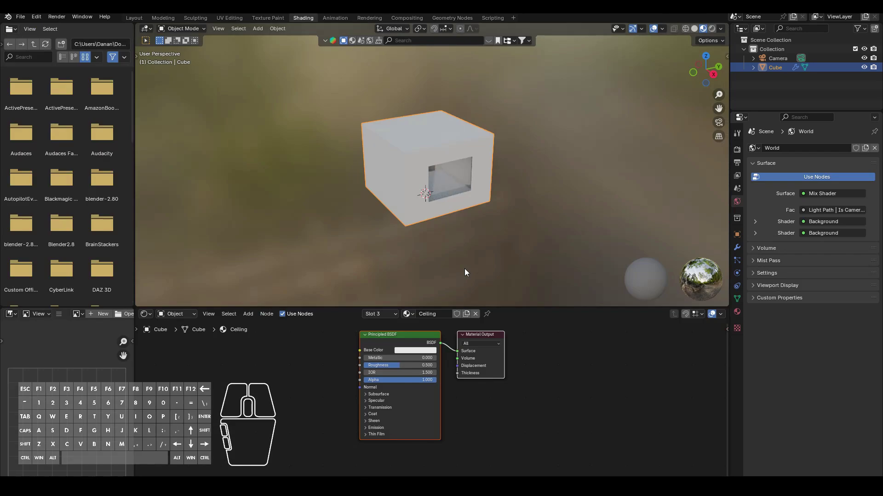
- Inspect the room from several sides in the Shading workspace and open the Cube's material properties
scroll(426, 214, up, 6)
middle_drag(426, 214, 502, 190)
scroll(506, 186, down, 10)
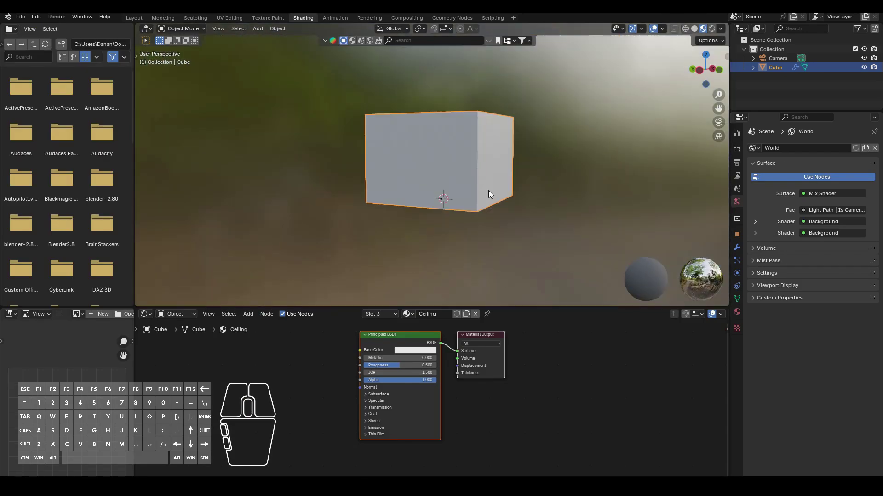
middle_drag(485, 136, 324, 141)
middle_drag(416, 153, 389, 161)
shift+middle_drag(387, 162, 440, 189)
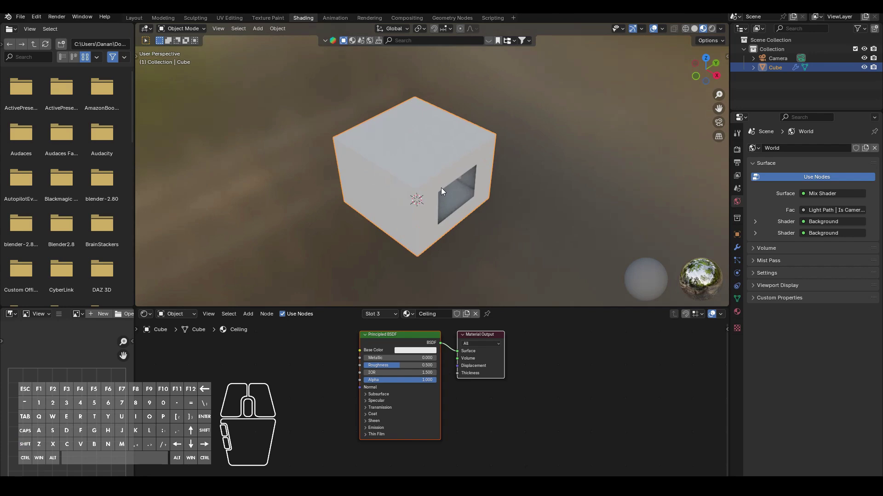
scroll(440, 188, up, 3)
scroll(440, 187, down, 2)
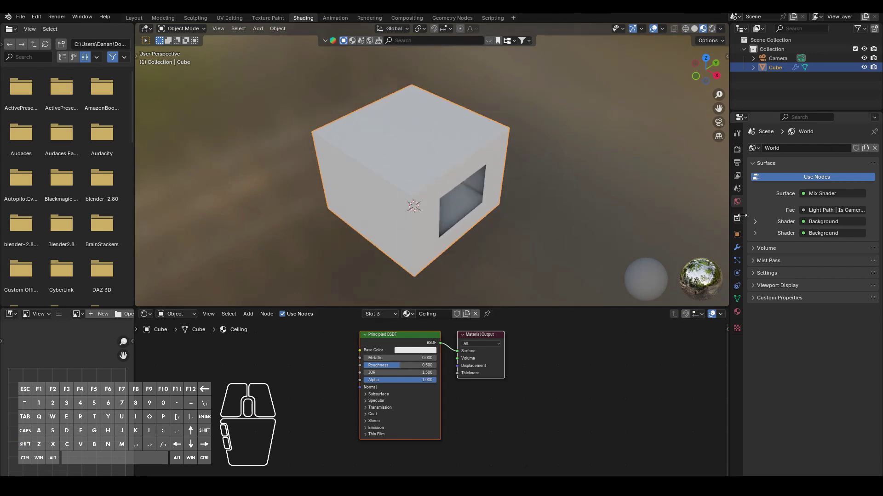
click(737, 312)
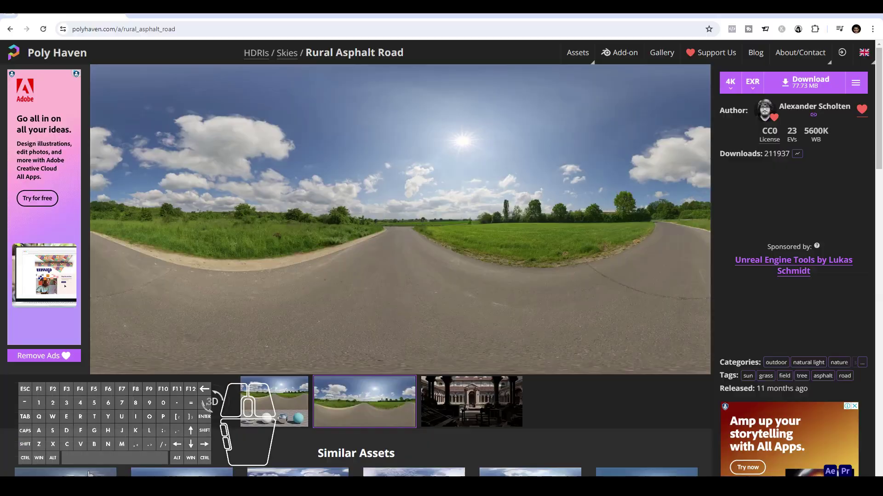
- Switch to the browser, view the Plaster 002 material on ambientCG, and browse the wall texture listing
click(181, 11)
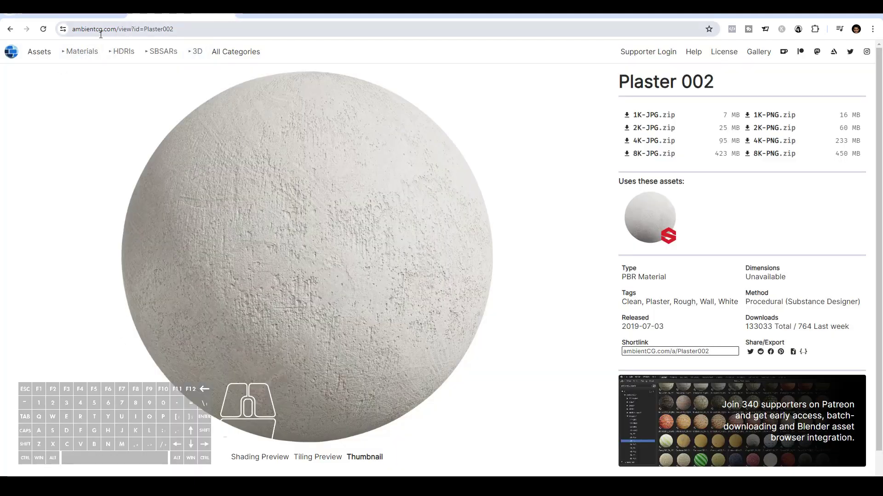
drag(305, 230, 344, 232)
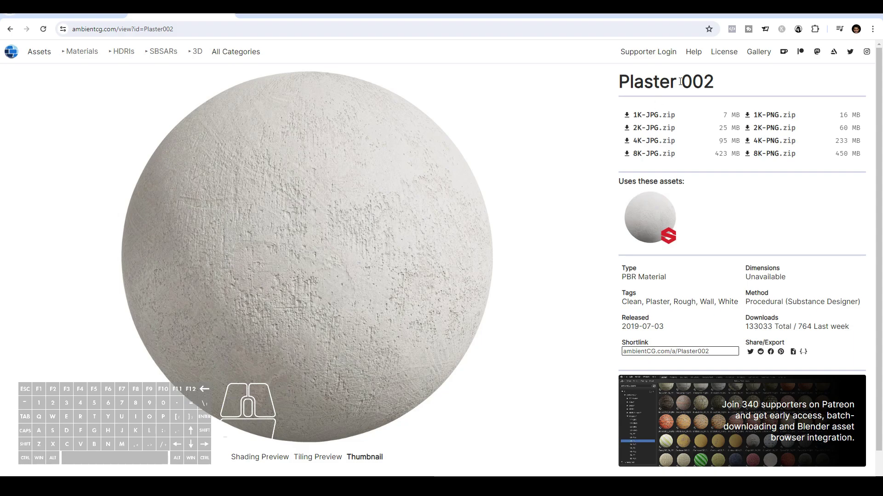
click(8, 29)
scroll(712, 306, down, 6)
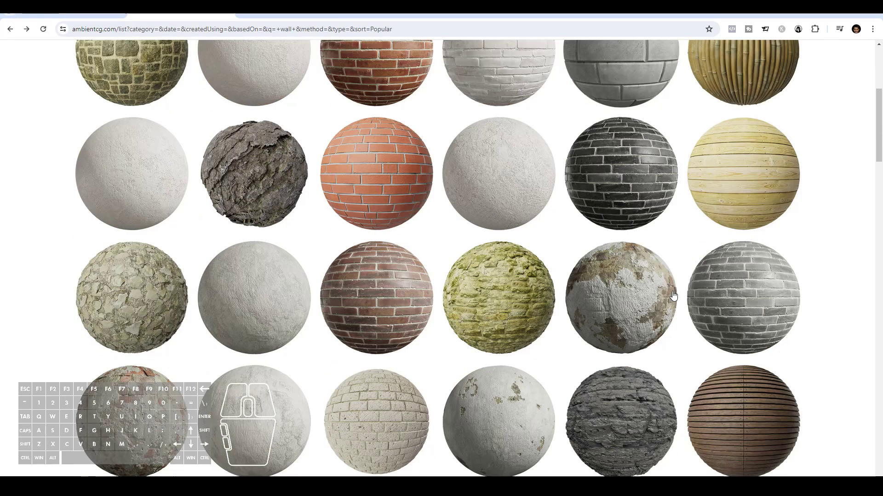
scroll(711, 306, down, 9)
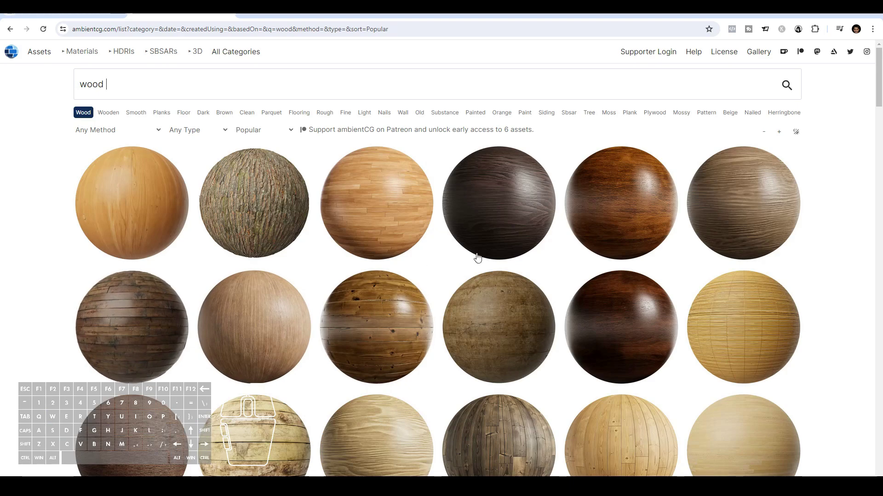
- Browse the wood materials on ambientCG for a suitable floor texture
mouse_move(646, 202)
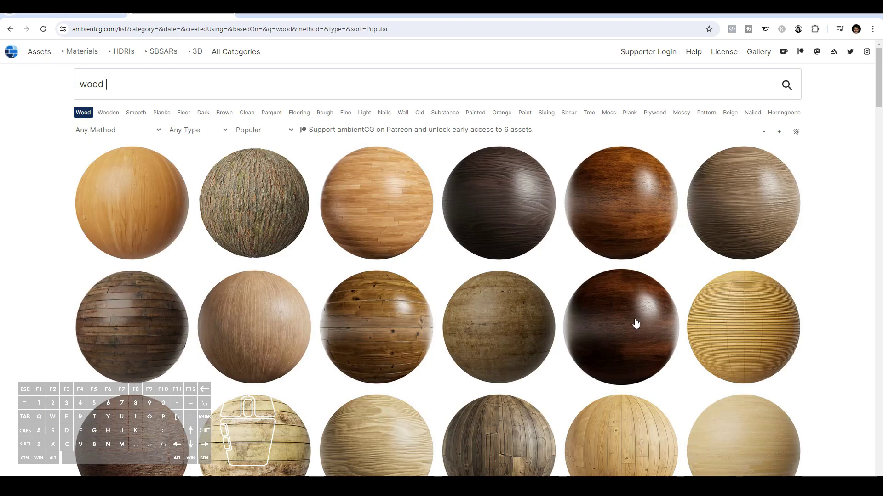
mouse_move(244, 341)
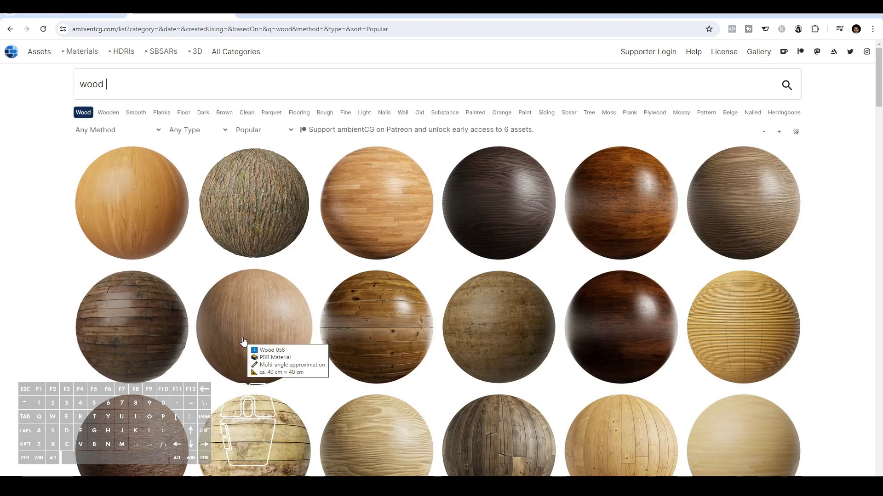
scroll(243, 341, down, 4)
scroll(226, 339, up, 4)
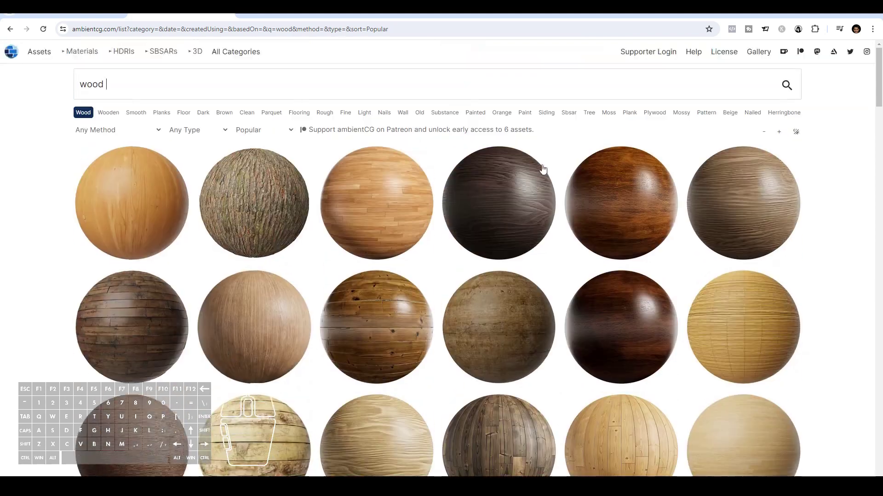
scroll(616, 371, down, 2)
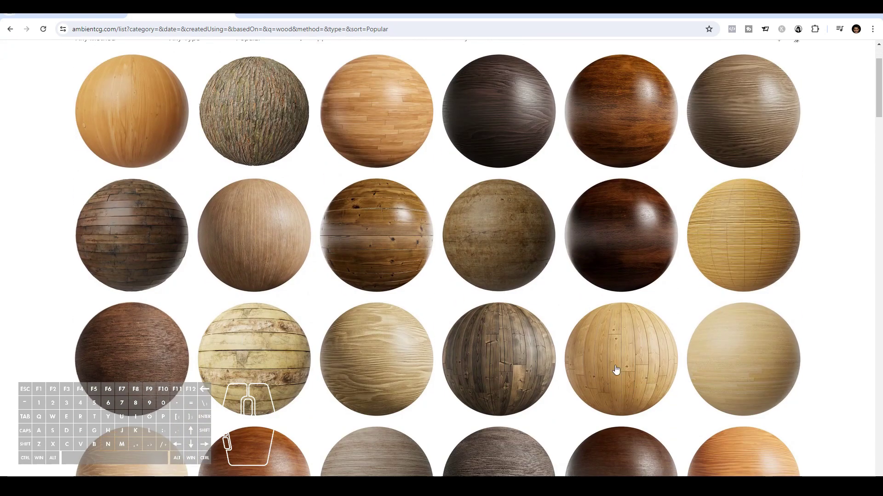
scroll(616, 370, down, 4)
scroll(233, 402, up, 6)
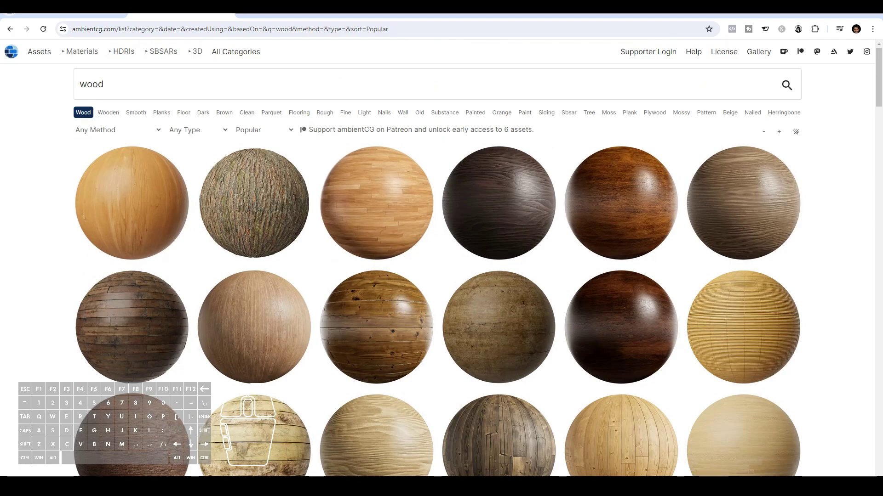
- Switch back to Blender and place the Plaster002_4K-JPG folder window beside the Wall material's node graph
key(alt+Tab)
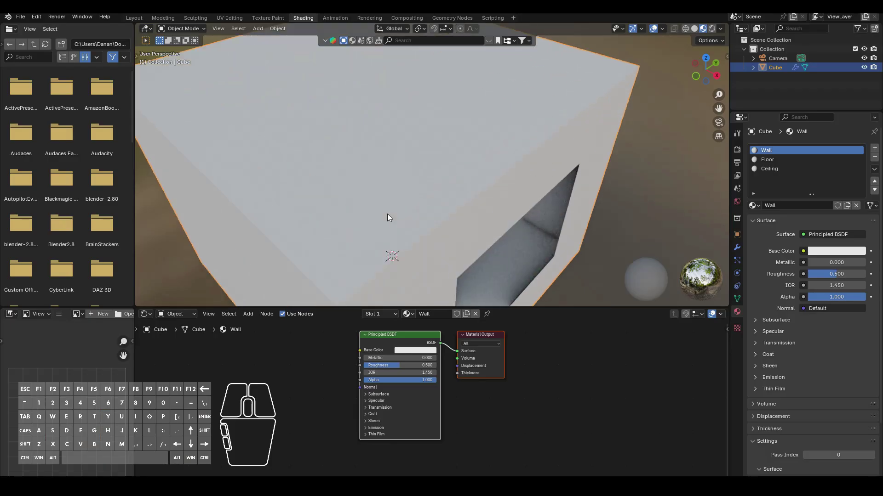
scroll(387, 214, down, 4)
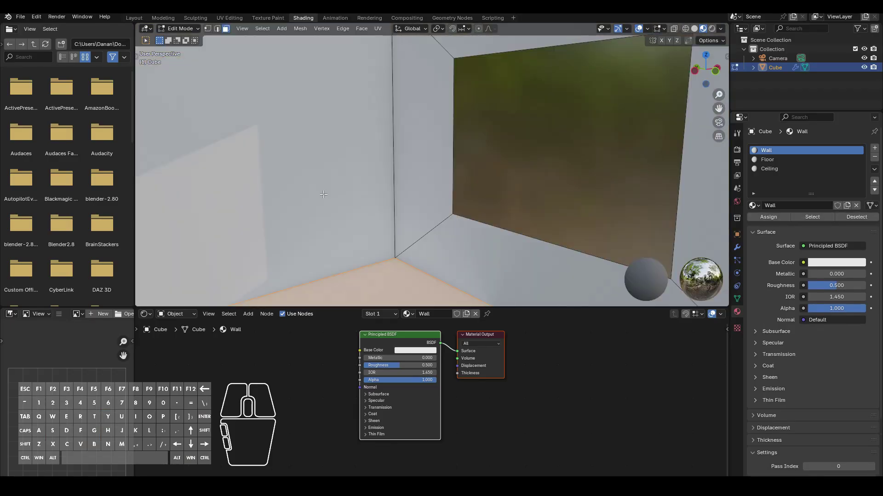
scroll(324, 194, down, 1)
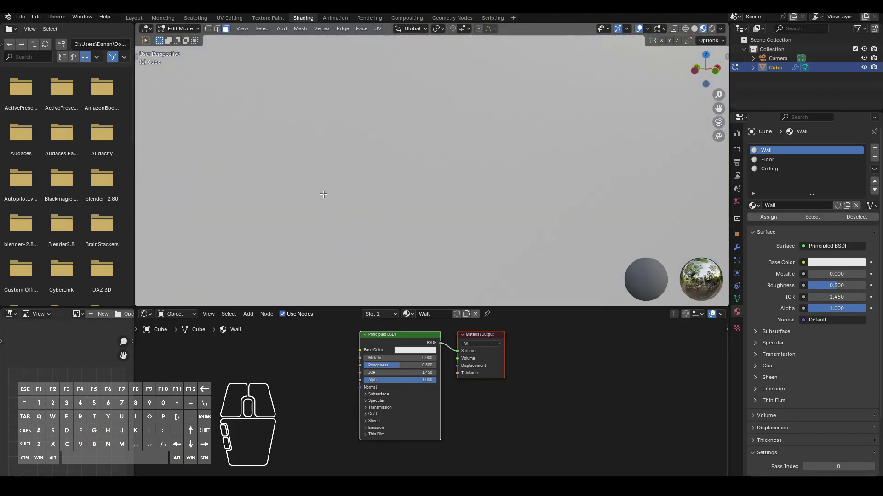
scroll(324, 195, up, 2)
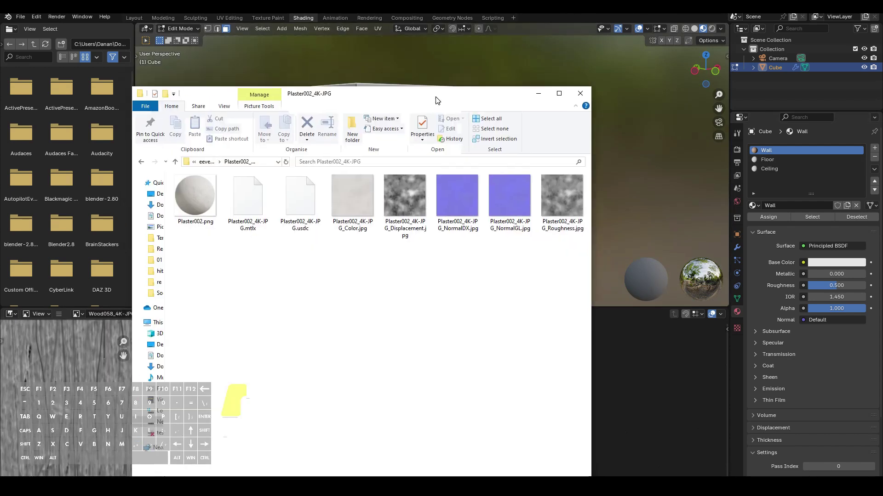
drag(436, 98, 484, 99)
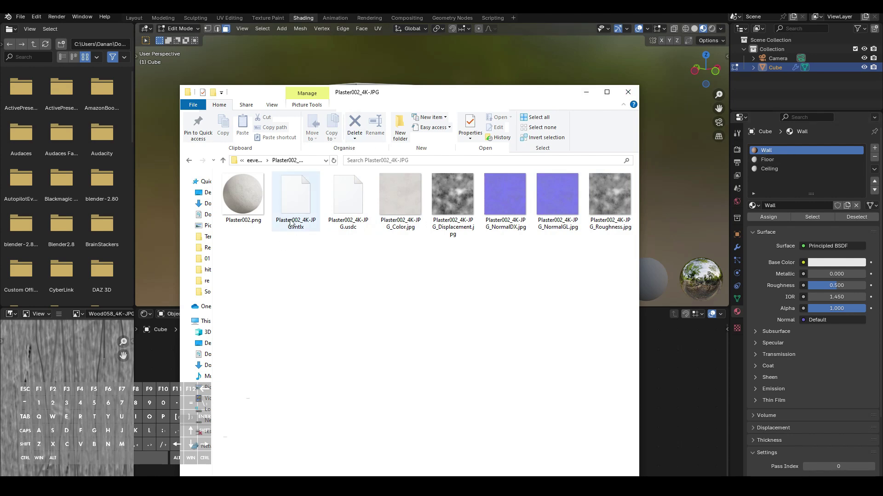
drag(384, 99, 117, 74)
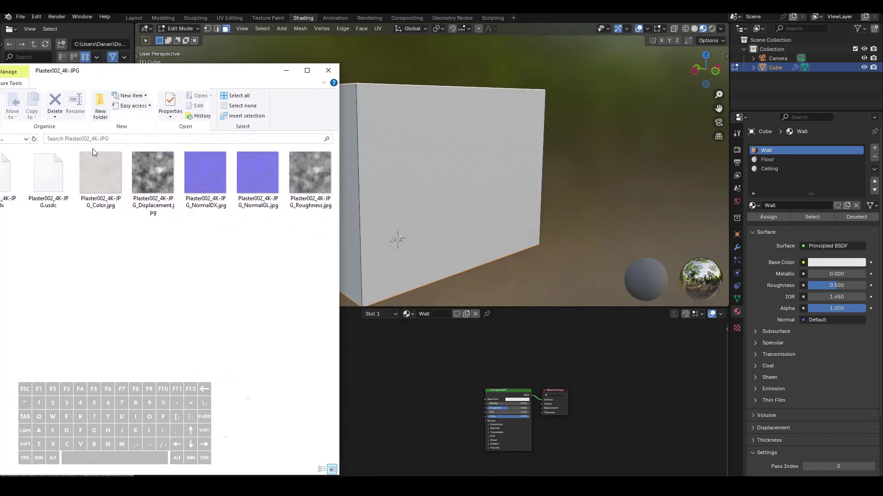
- Add the Plaster002 Color, Displacement, NormalDX and Roughness images as texture nodes in the Wall material
click(110, 175)
drag(98, 175, 397, 351)
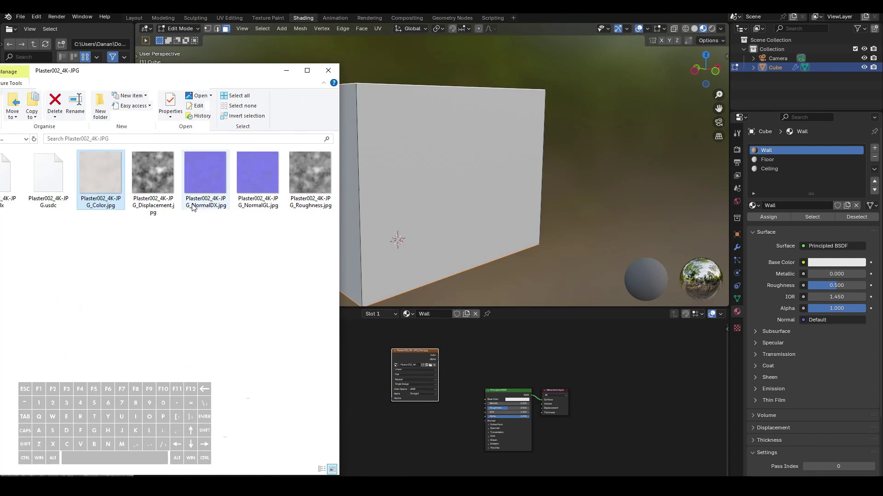
click(153, 177)
drag(508, 472, 509, 472)
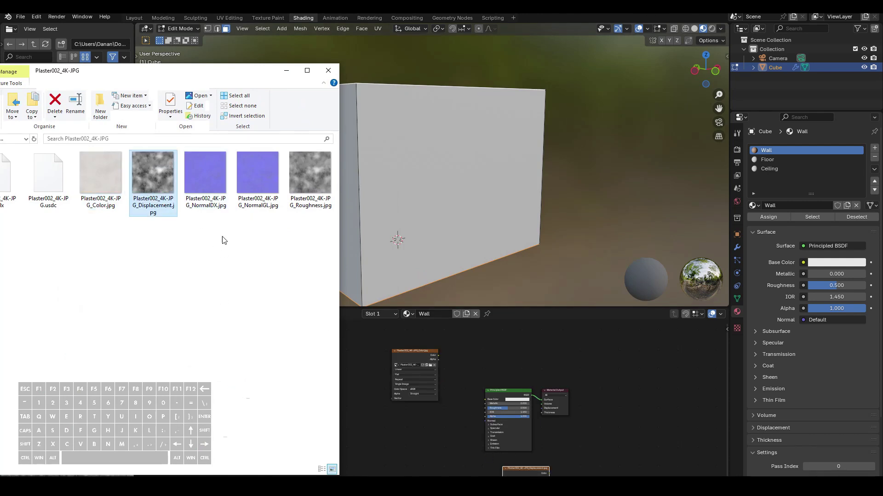
click(205, 187)
drag(205, 188, 438, 470)
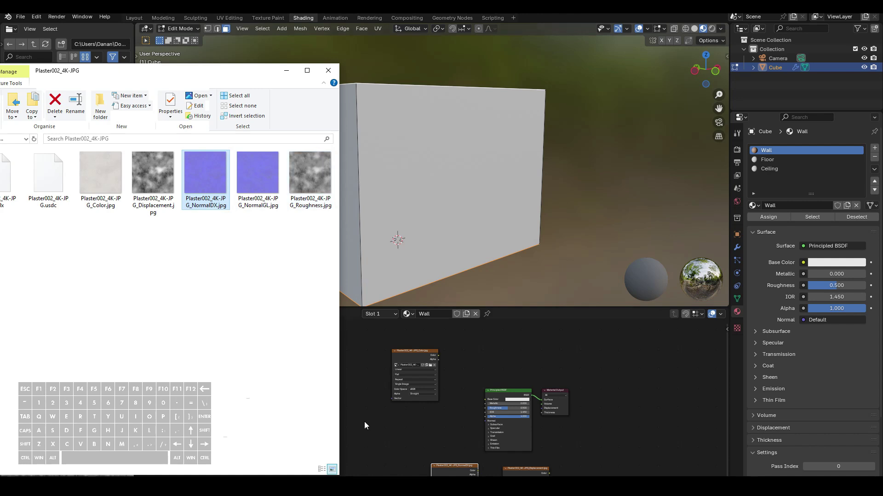
drag(294, 166, 416, 431)
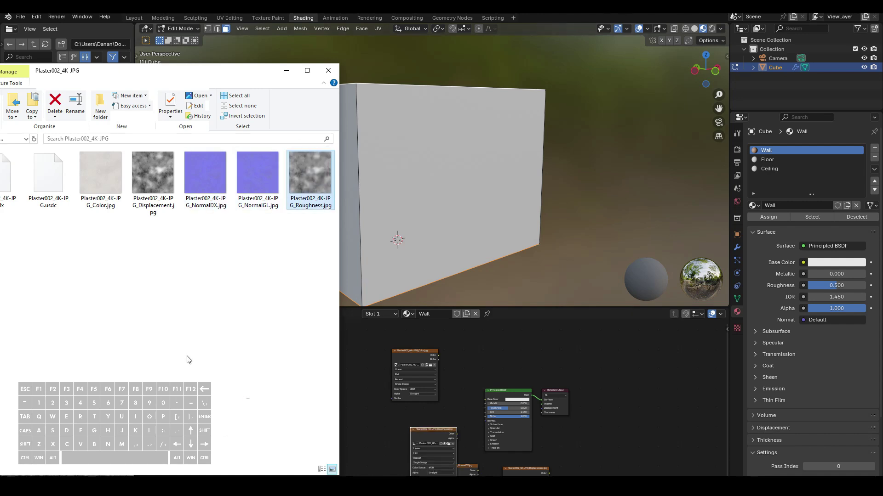
click(342, 358)
- View the room through the camera and connect the plaster Color texture to the Principled BSDF's Base Color
key(KP_0)
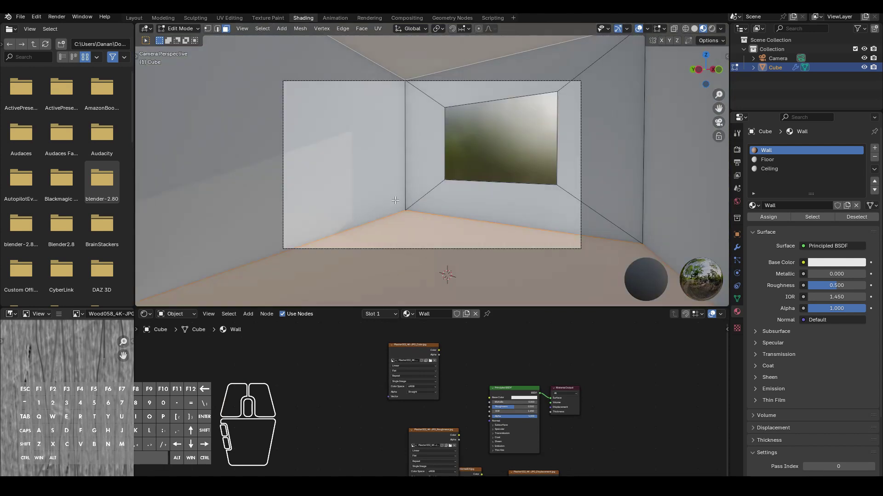
scroll(427, 420, up, 2)
middle_drag(398, 337, 339, 375)
click(345, 369)
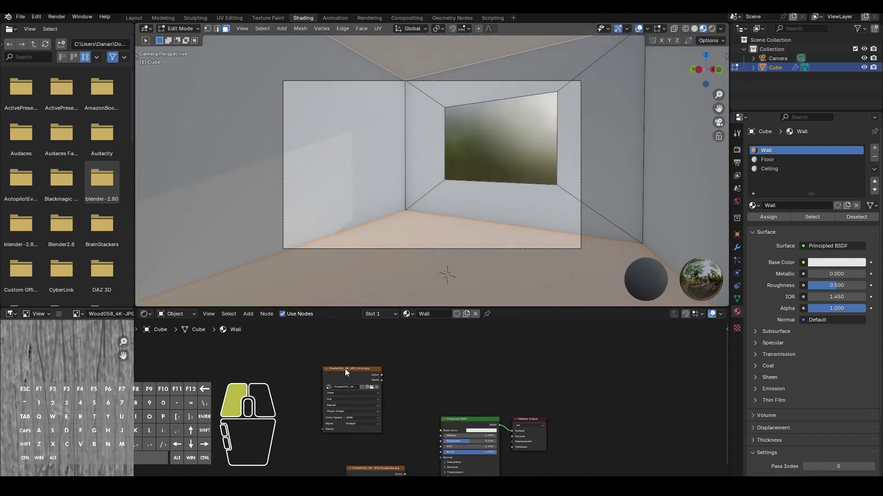
drag(345, 371, 440, 431)
scroll(436, 450, up, 2)
scroll(436, 450, up, 4)
middle_drag(410, 445, 497, 362)
scroll(467, 390, down, 5)
- Reposition the plaster Roughness texture node and connect its Color output to the Principled BSDF's Roughness
drag(424, 429, 372, 410)
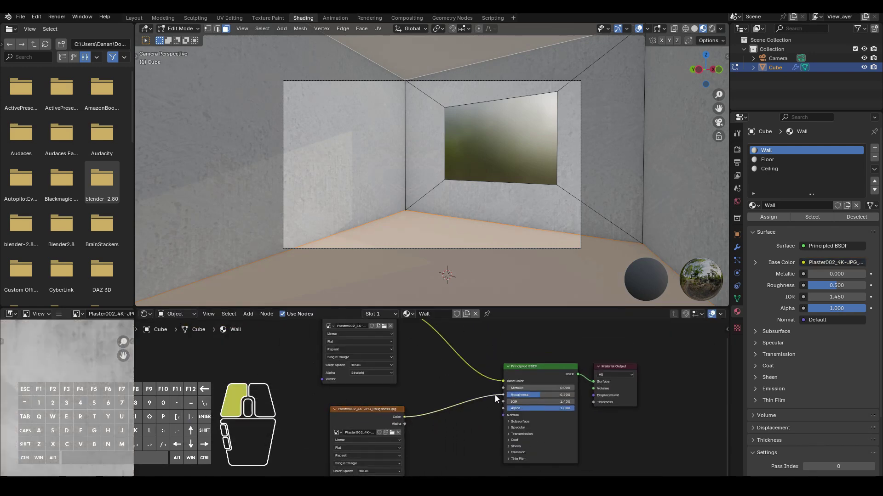
drag(495, 396, 502, 395)
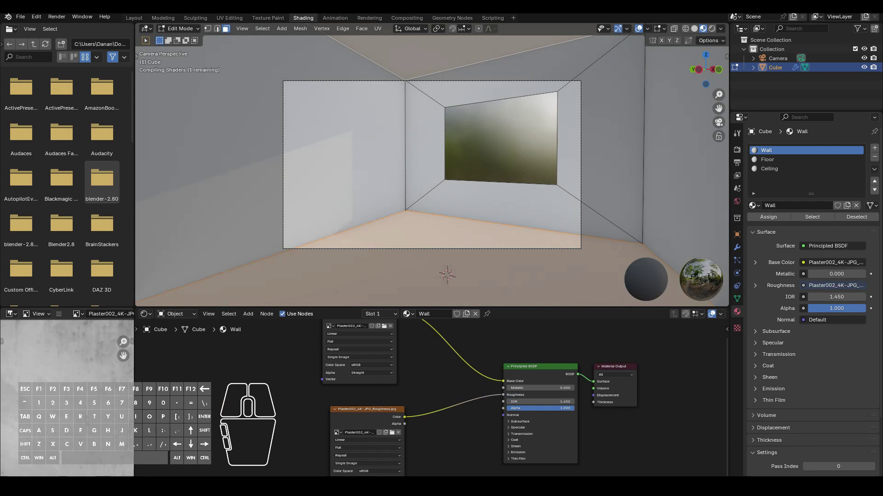
scroll(569, 467, down, 1)
- Space out the Material Output node and connect the plaster Displacement texture's Color to its Displacement input
click(530, 475)
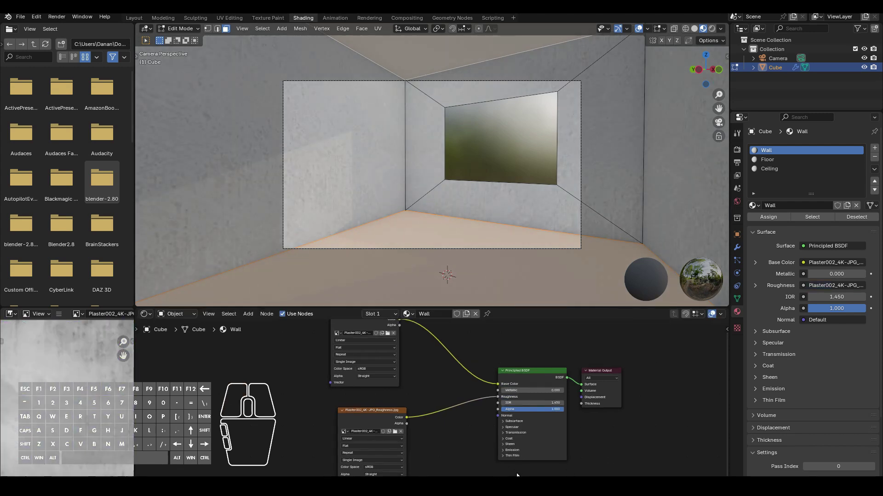
drag(593, 375, 641, 383)
drag(602, 473, 628, 406)
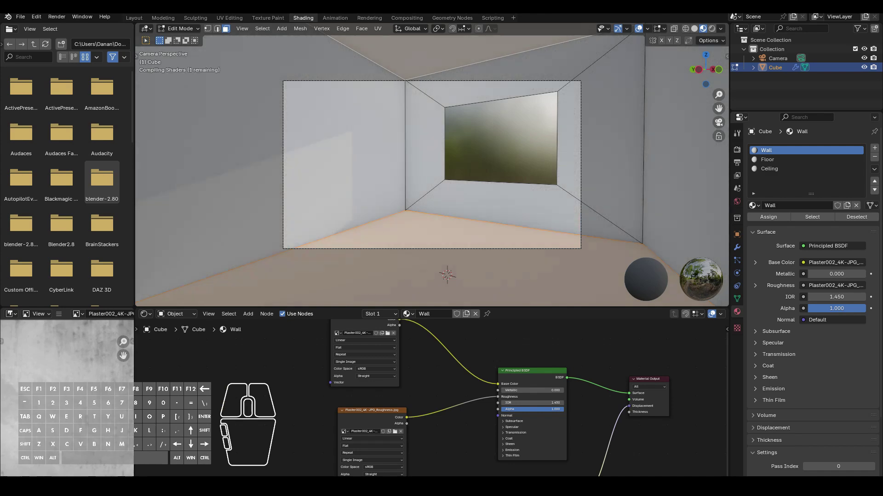
scroll(327, 180, up, 3)
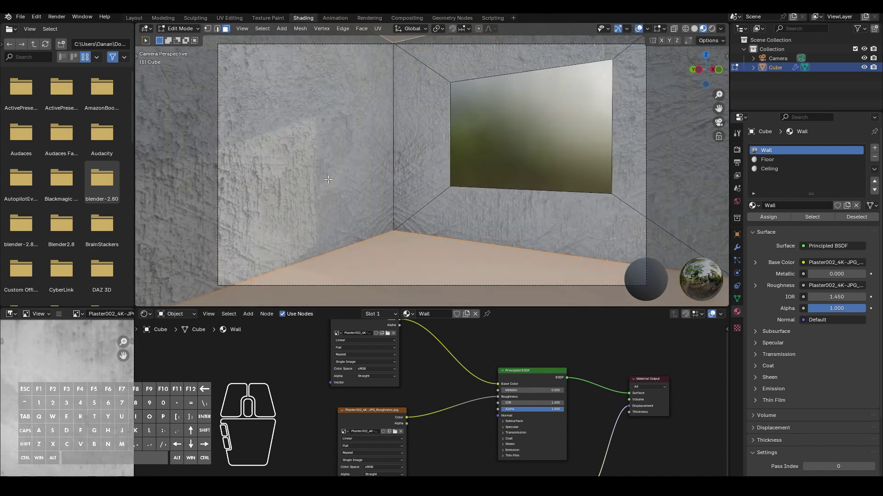
- Add a Normal Map node and link it between the NormalDX texture's Color and the Principled BSDF's Normal
middle_drag(604, 421, 596, 398)
drag(416, 467, 323, 477)
key(shift)
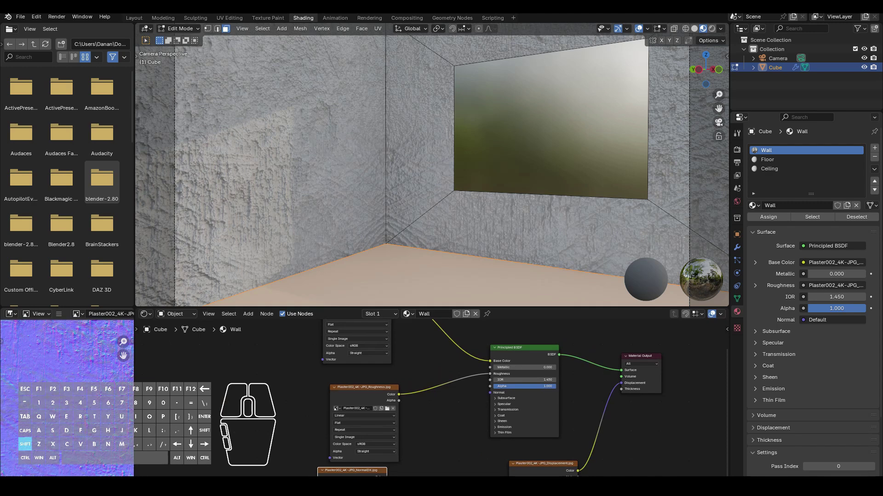
key(shift+a)
mouse_move(398, 475)
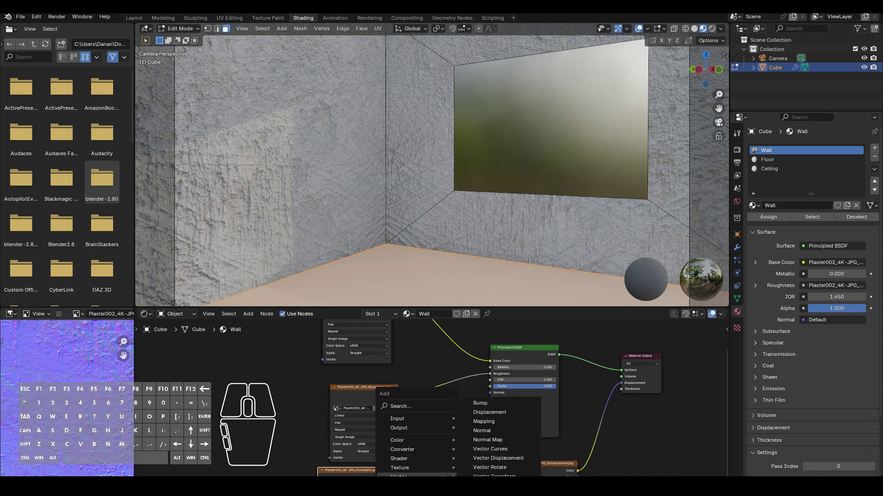
click(487, 440)
click(435, 465)
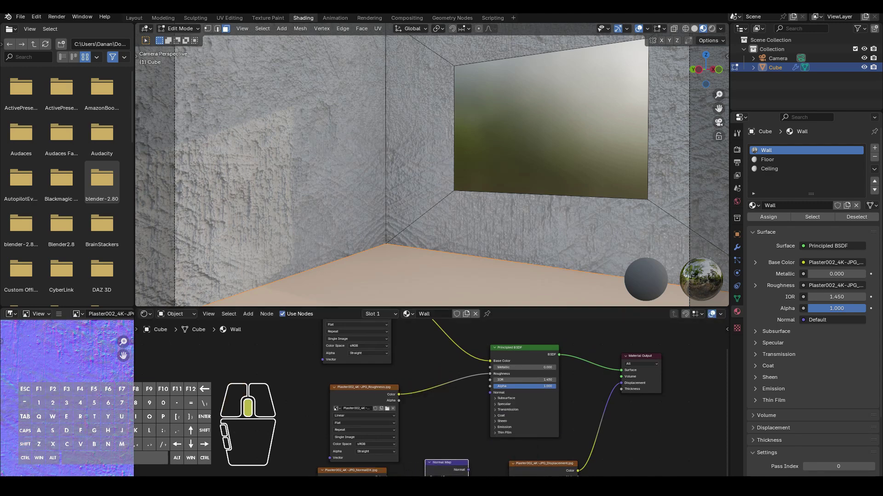
middle_drag(387, 478, 355, 448)
drag(354, 445, 393, 466)
drag(435, 435, 457, 359)
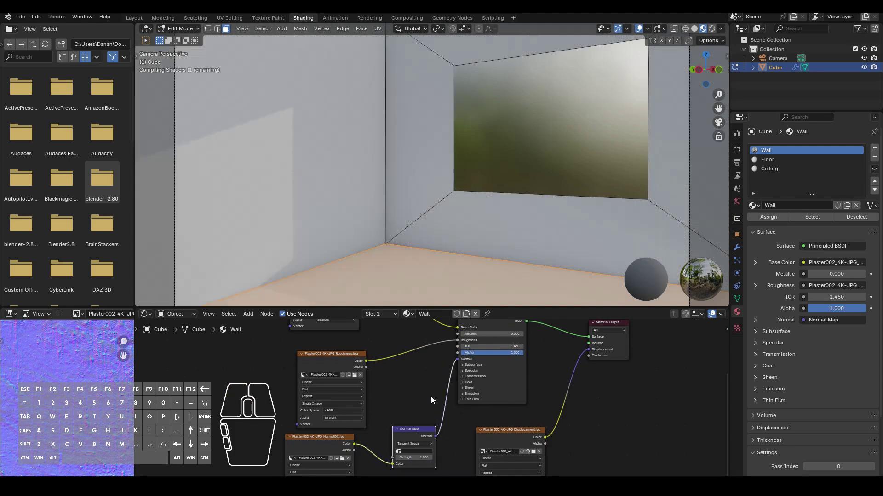
- Set the NormalDX texture's color space to Non-Color and check the plaster walls in the camera view
scroll(436, 435, up, 2)
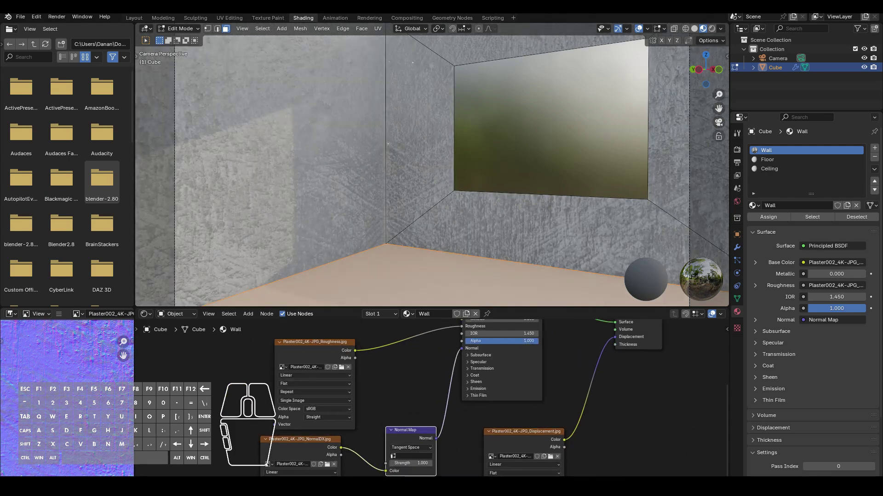
middle_drag(436, 435, 470, 386)
click(345, 460)
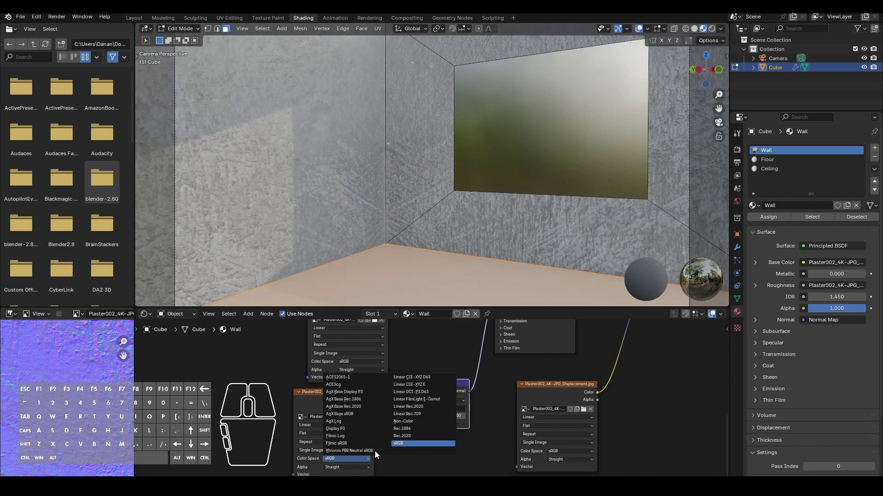
click(403, 421)
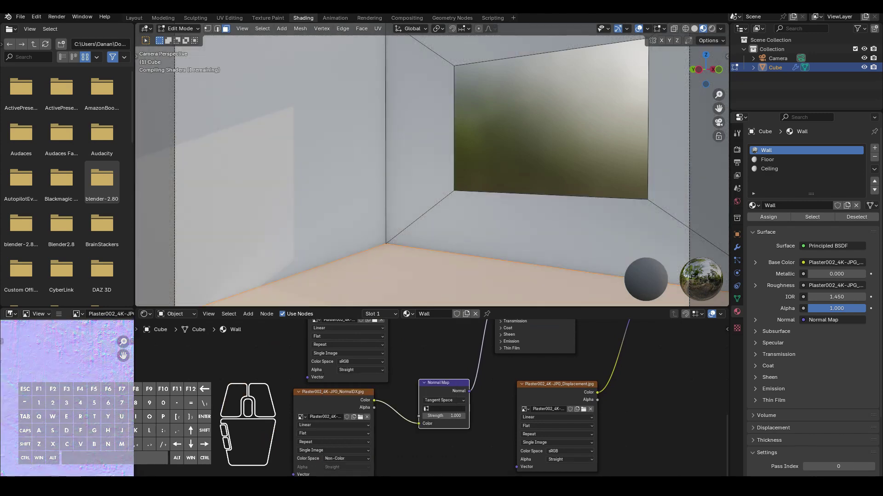
middle_drag(445, 443, 394, 474)
scroll(394, 474, down, 3)
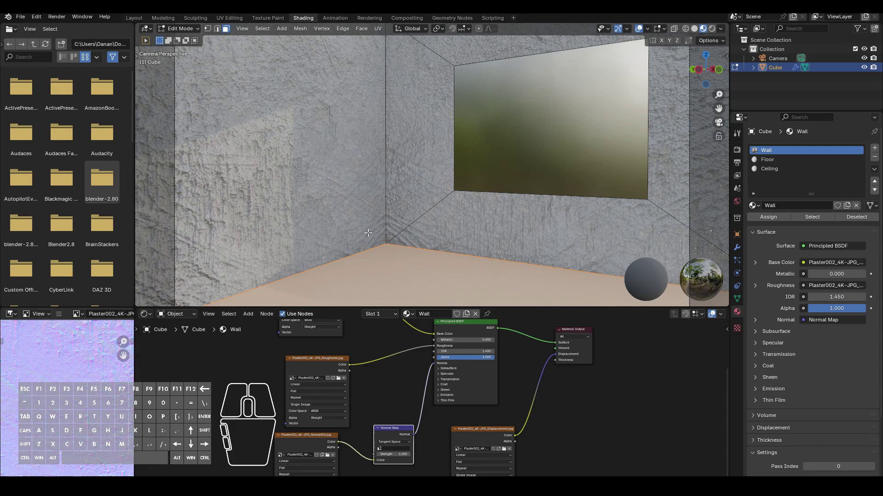
scroll(368, 233, down, 3)
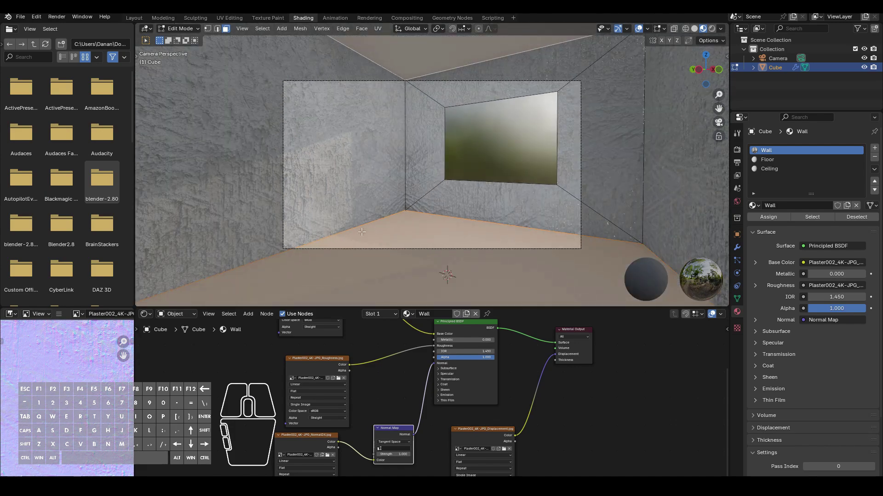
scroll(362, 232, up, 2)
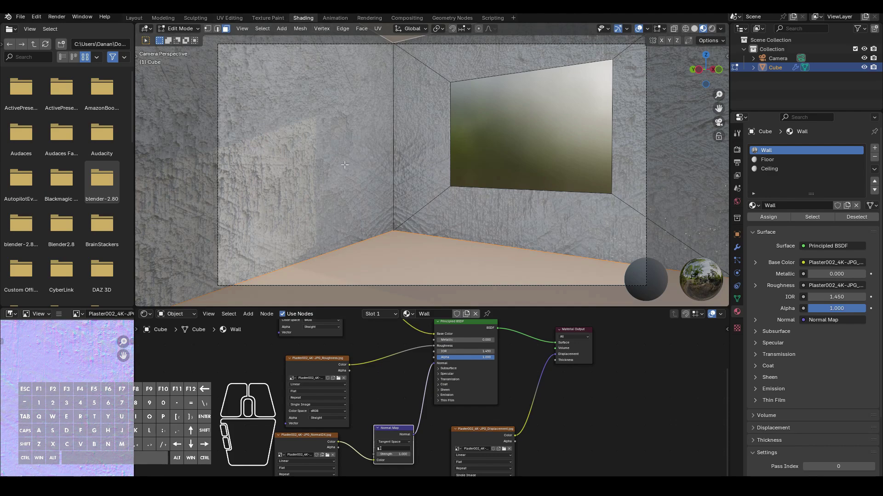
- Switch to the UV Editing workspace, show the camera view in material preview and open the Cube's material properties
click(228, 19)
key(KP_0)
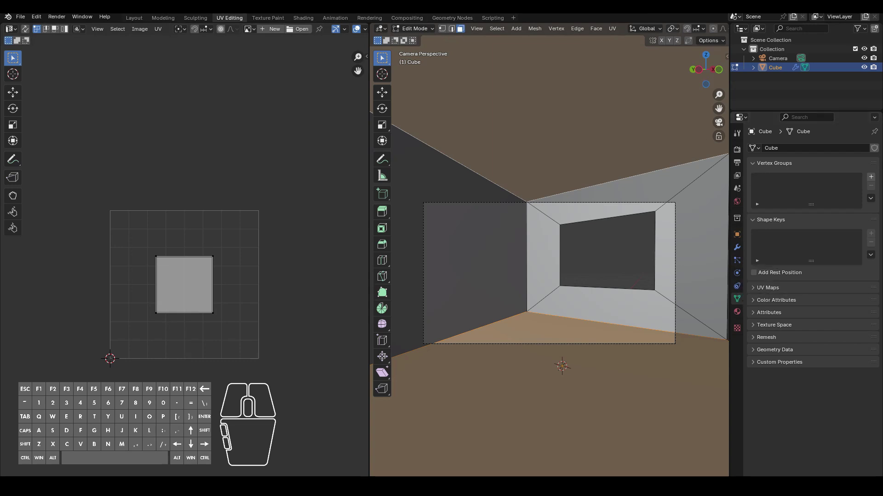
scroll(699, 31, down, 5)
click(704, 29)
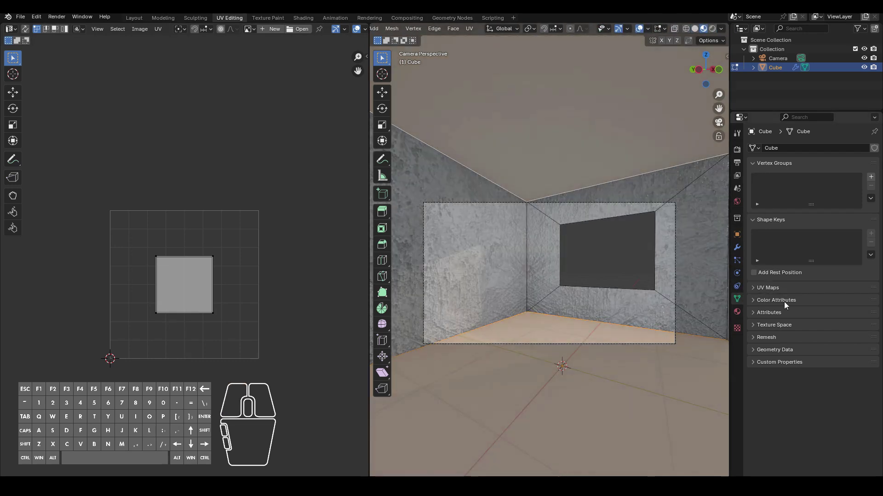
click(737, 313)
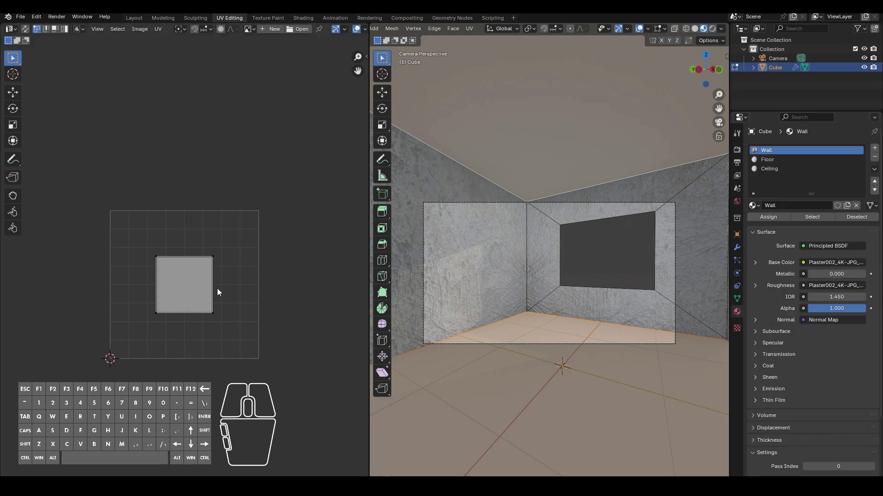
- Select the faces assigned to the Wall material, scale all their UVs up about six times and check the plaster tiling
click(775, 219)
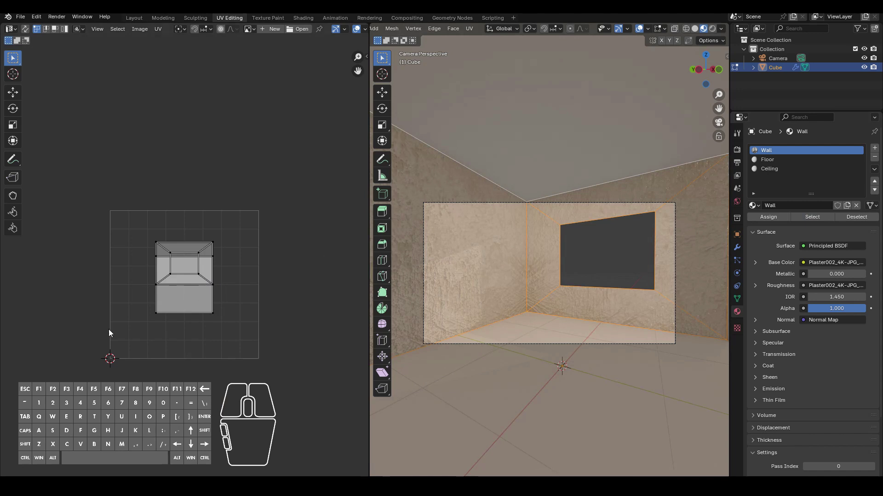
key(a)
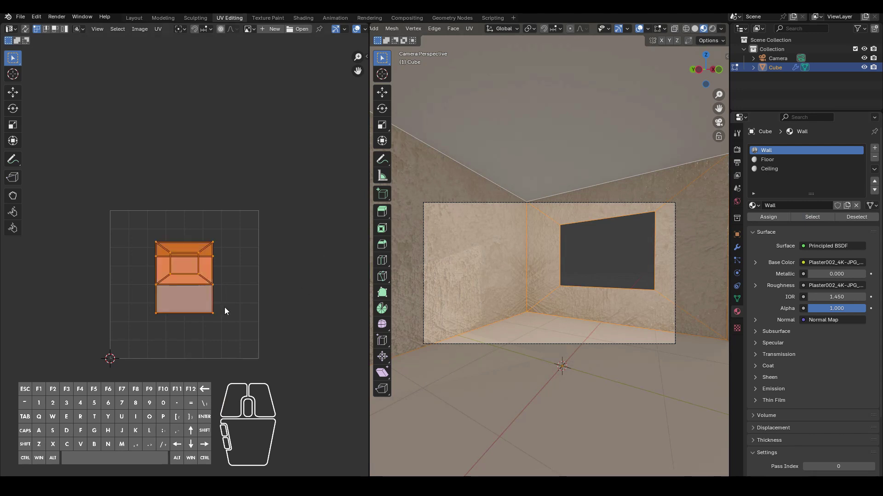
key(s)
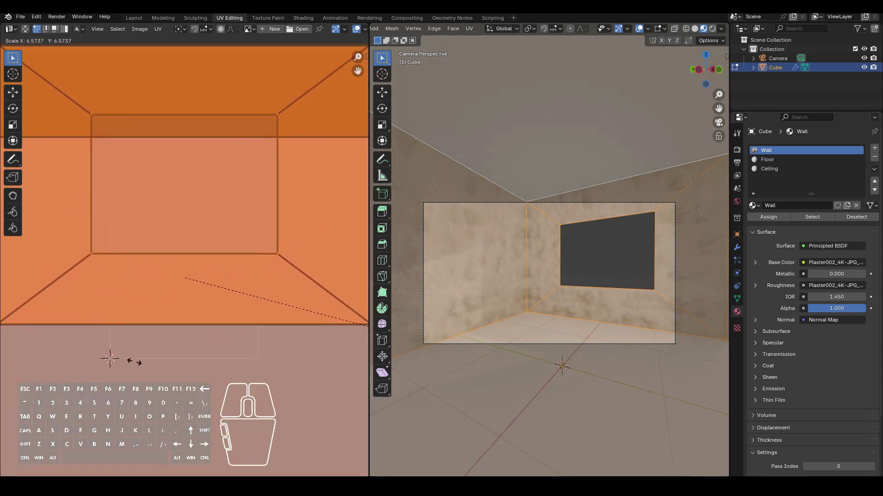
click(109, 359)
scroll(504, 325, up, 5)
key(Tab)
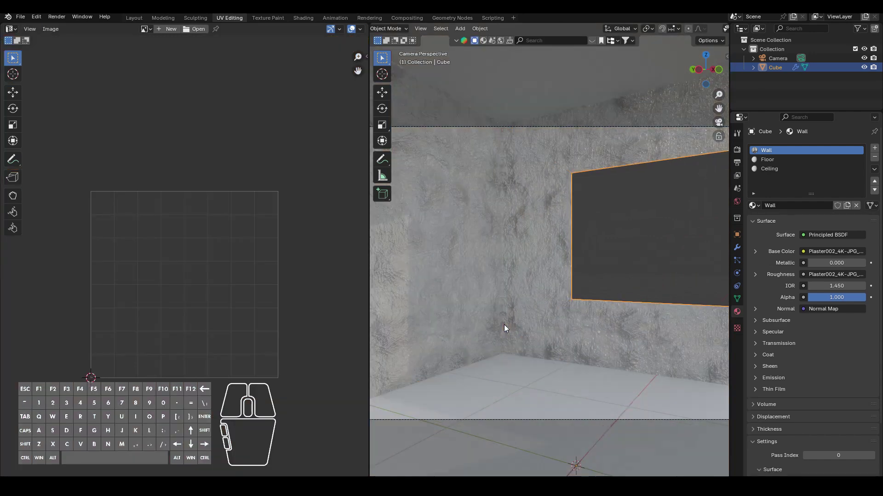
key(Tab)
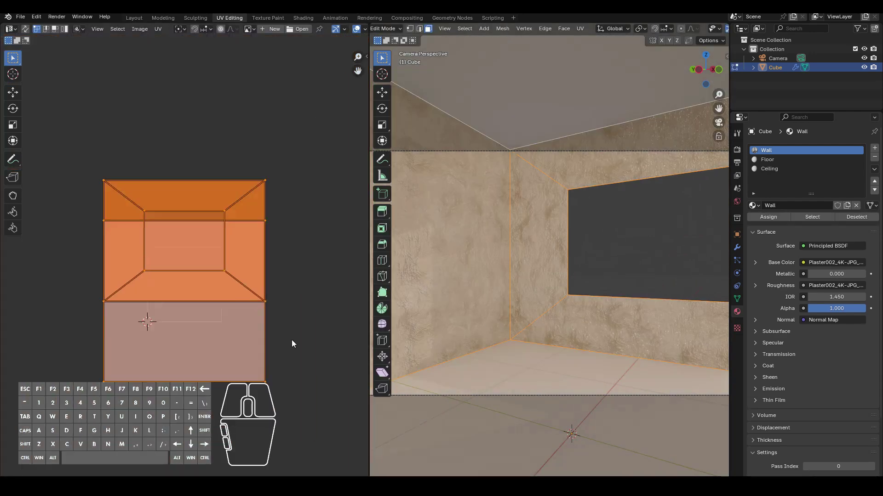
- Scale the selected wall UVs down to about three quarters of their size and return to Object Mode
key(s)
click(261, 341)
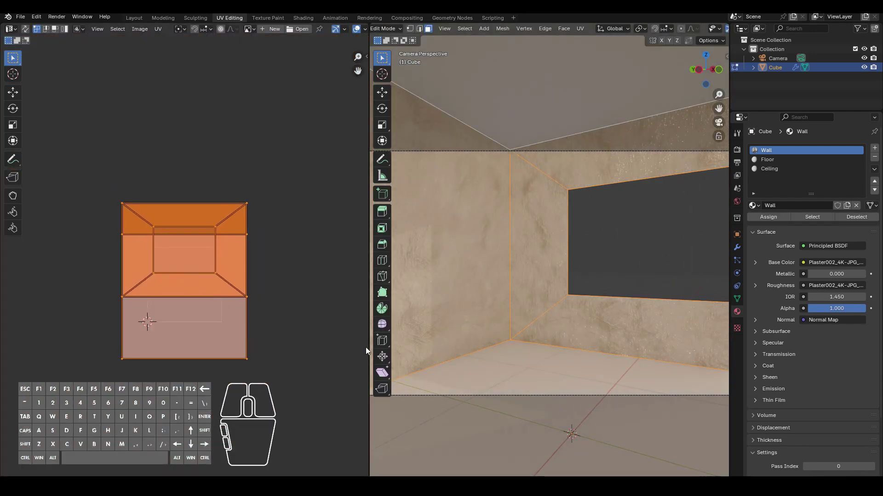
key(Tab)
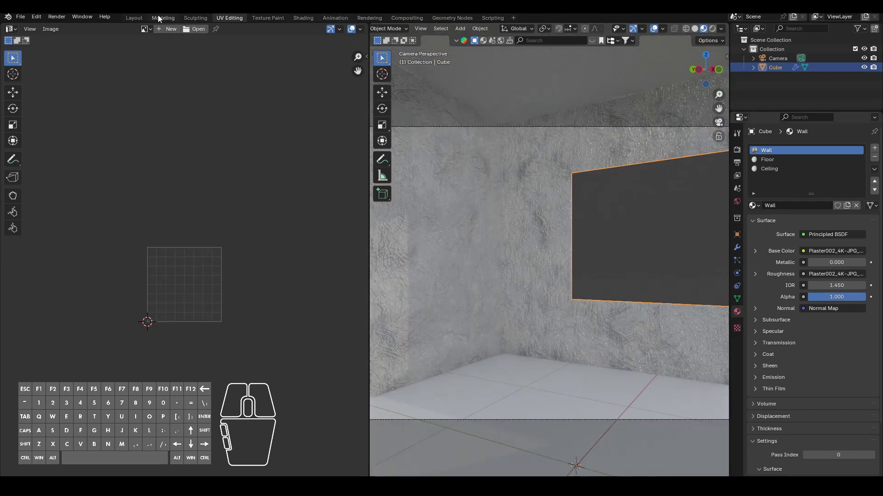
- In the Shading workspace, insert a Math node between the plaster Displacement texture's Color and the Material Output's Displacement
click(304, 18)
scroll(593, 416, up, 2)
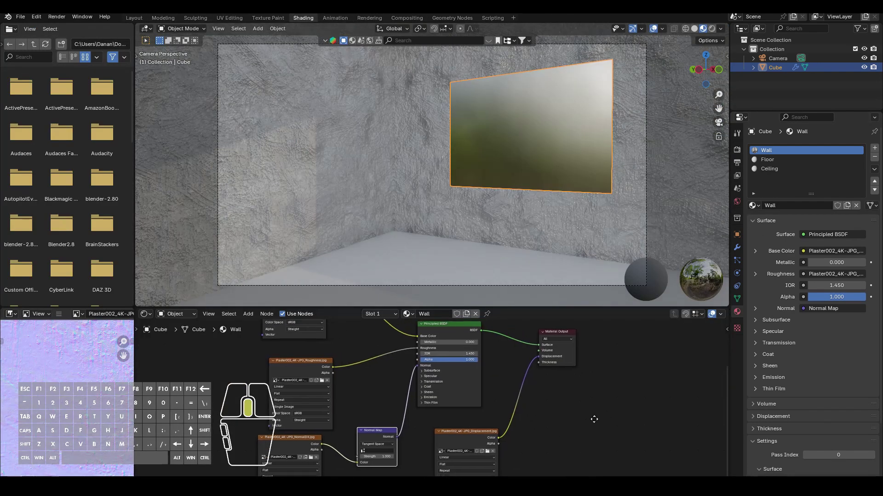
middle_drag(558, 447, 414, 447)
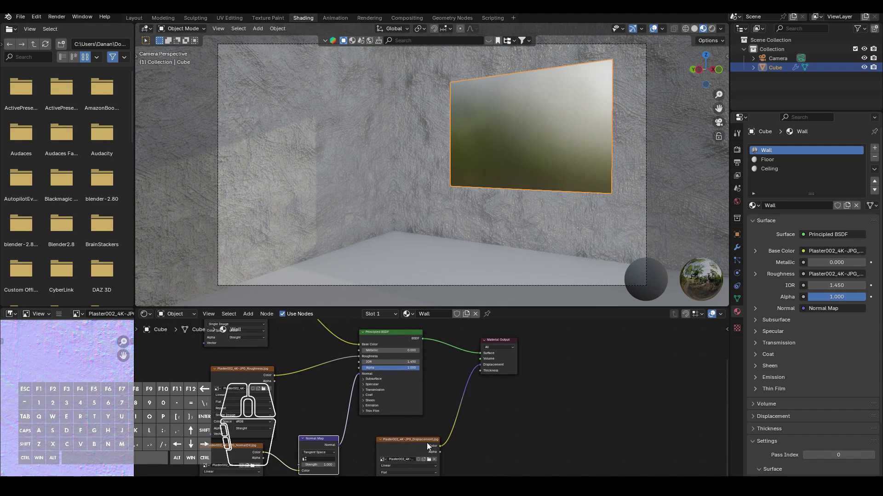
key(shift)
key(shift+a)
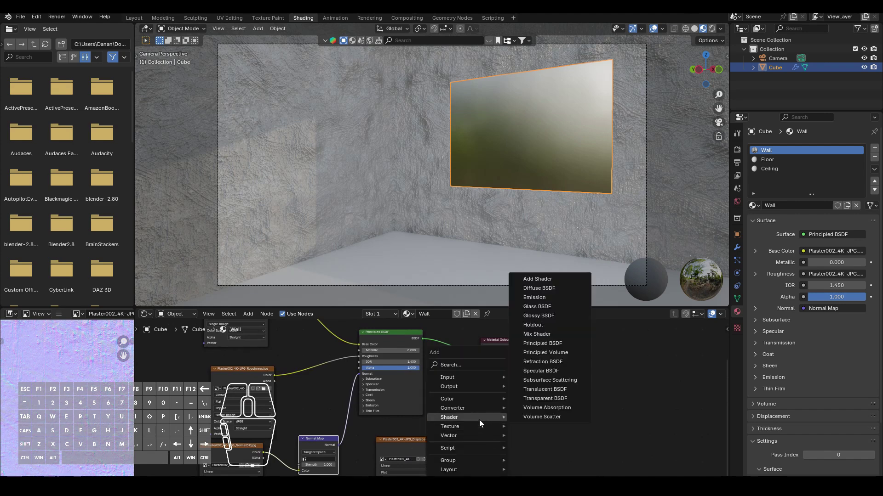
mouse_move(471, 409)
click(538, 343)
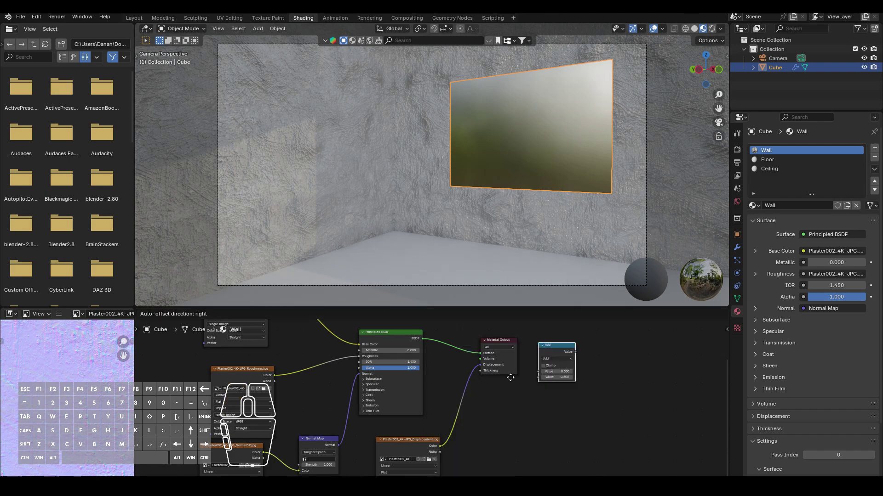
click(452, 396)
scroll(557, 434, up, 4)
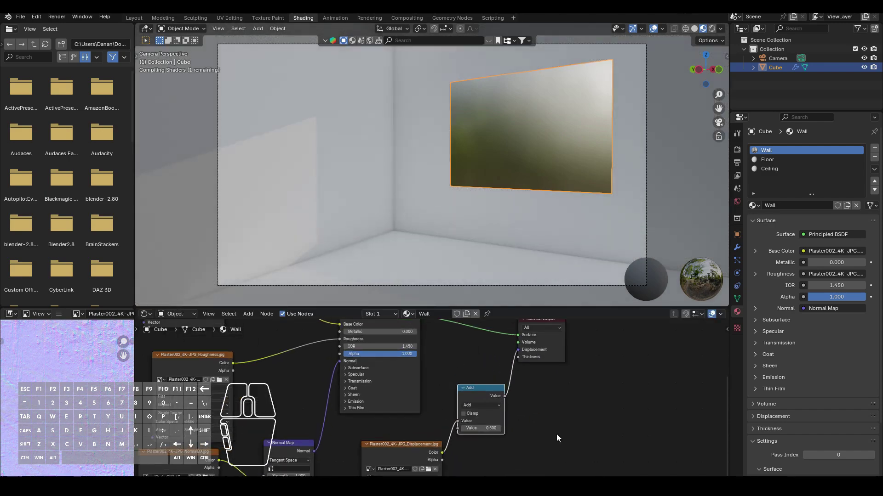
- Set the Math node to Multiply with a value of 0.1 and check the plaster relief in the camera view
scroll(541, 425, up, 1)
click(517, 392)
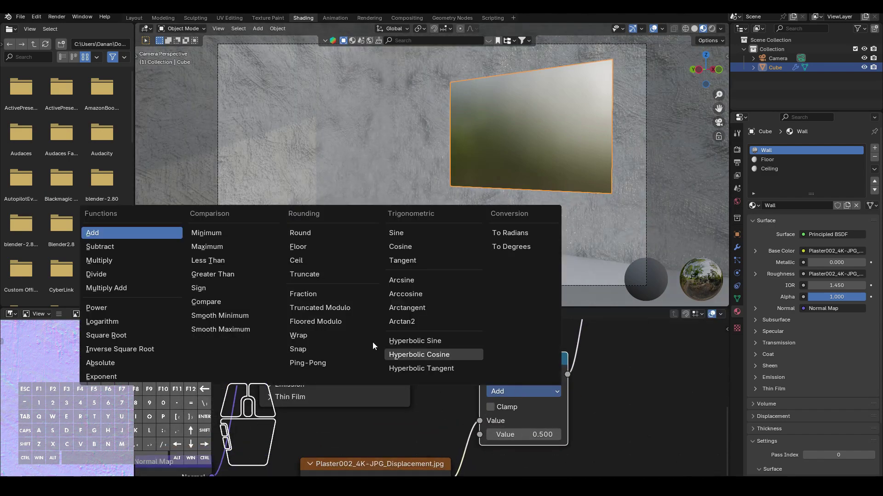
click(110, 264)
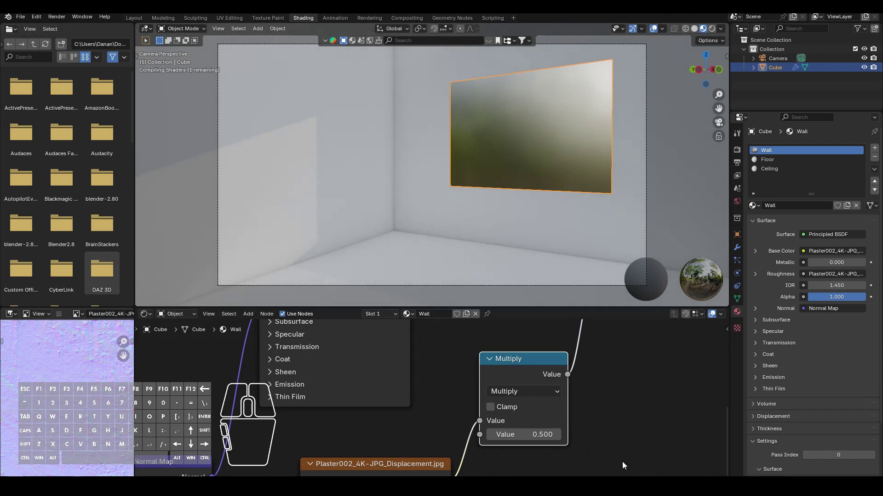
click(534, 434)
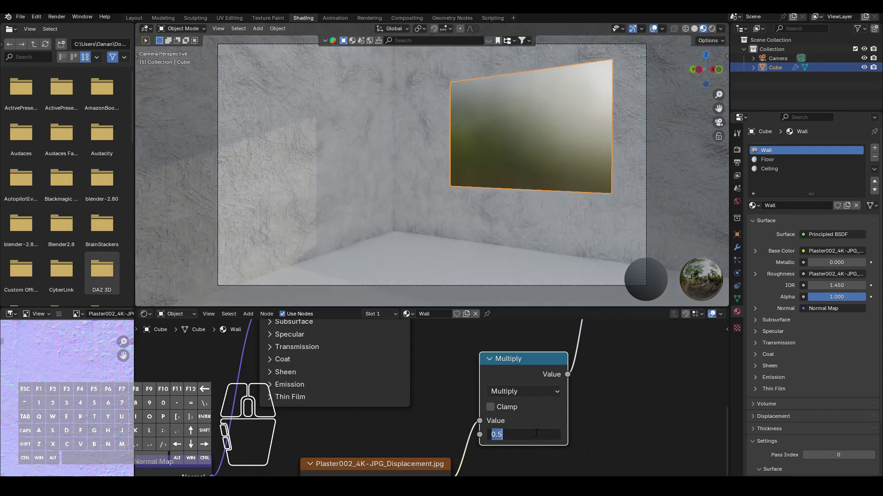
text(0.1)
key(Return)
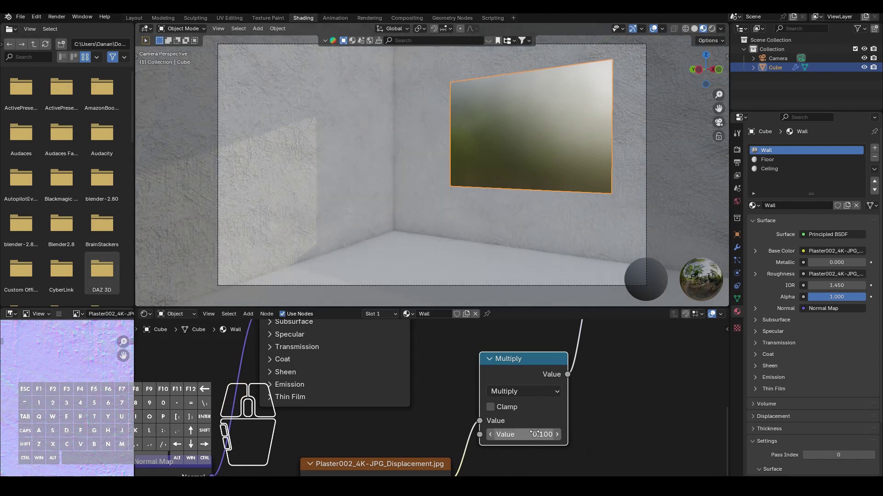
scroll(436, 156, down, 2)
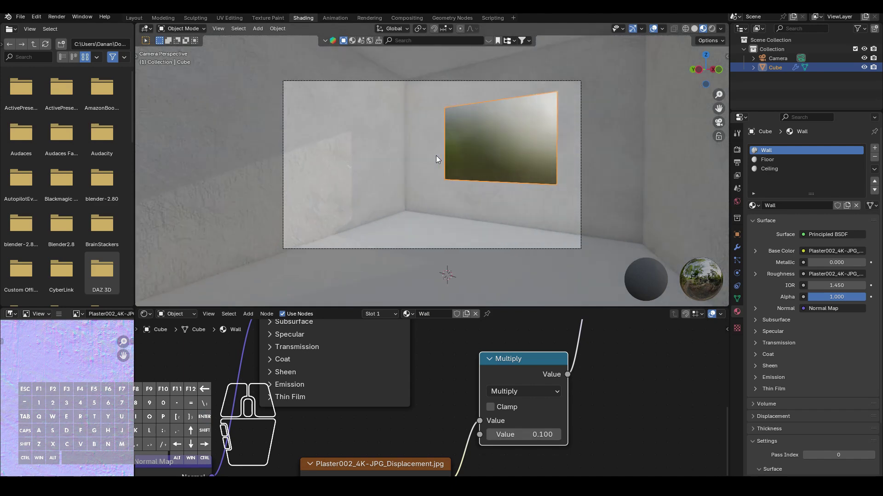
scroll(437, 159, up, 4)
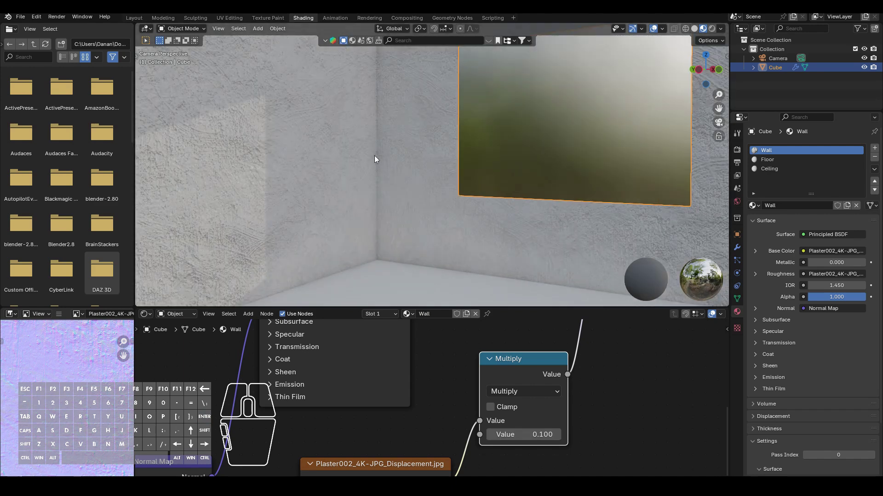
scroll(390, 231, down, 2)
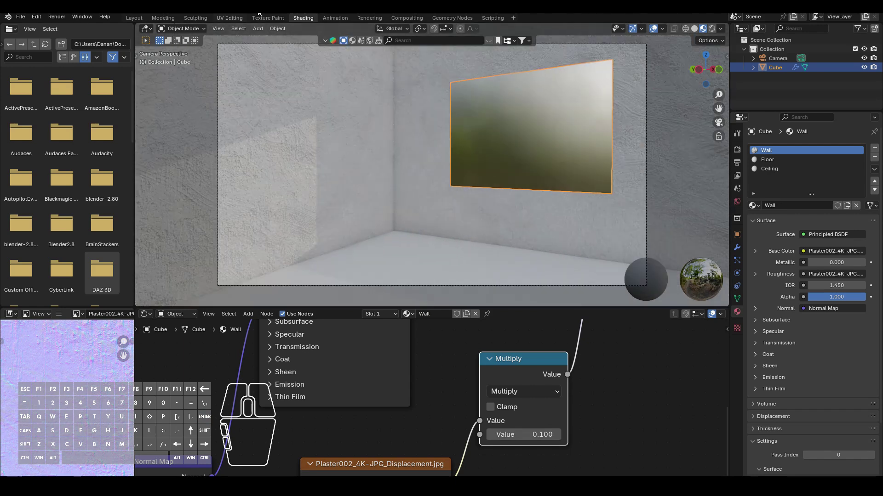
- In the UV Editing workspace, scale the wall UVs up about two times, return to Object Mode and check the rendered walls in Layout
click(229, 18)
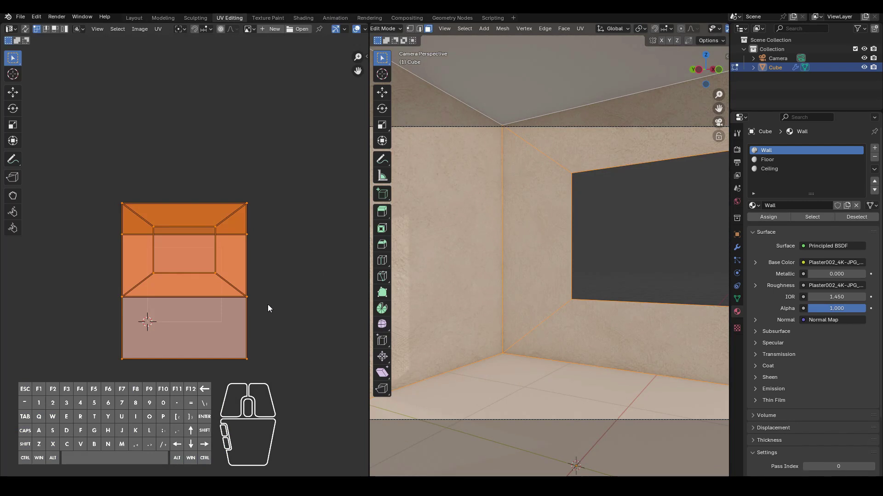
key(s)
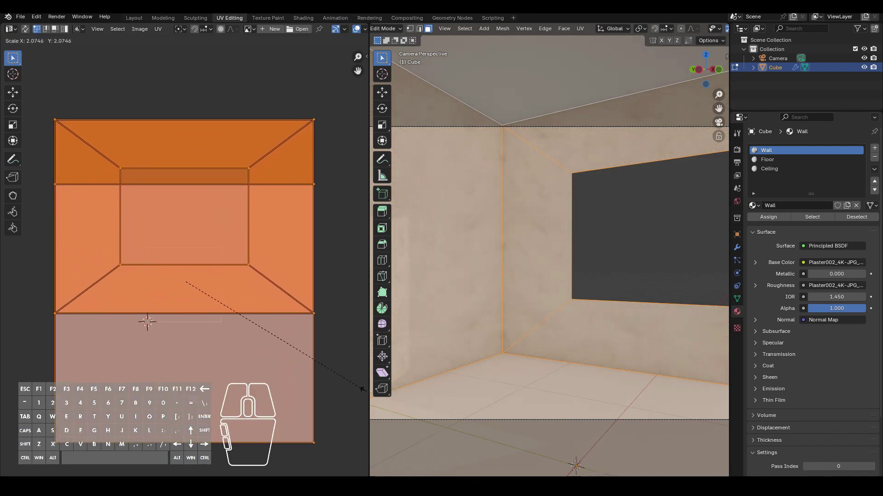
click(386, 371)
scroll(424, 370, down, 2)
key(Tab)
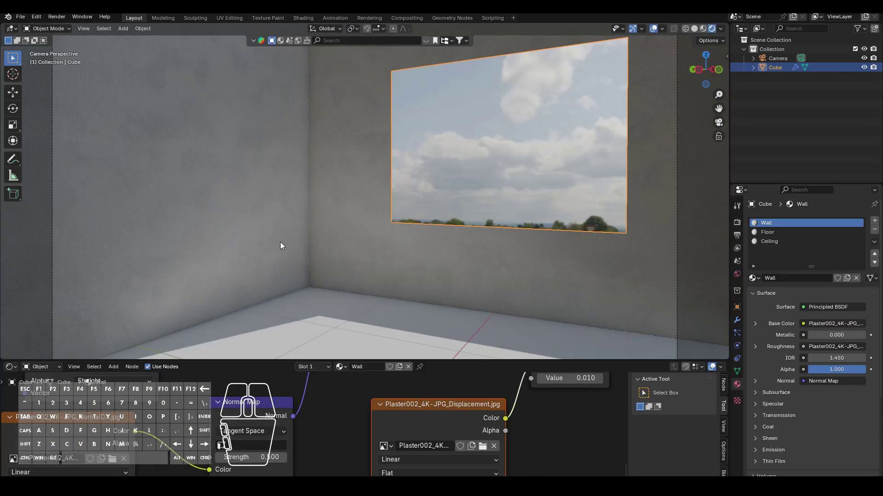
scroll(281, 243, down, 6)
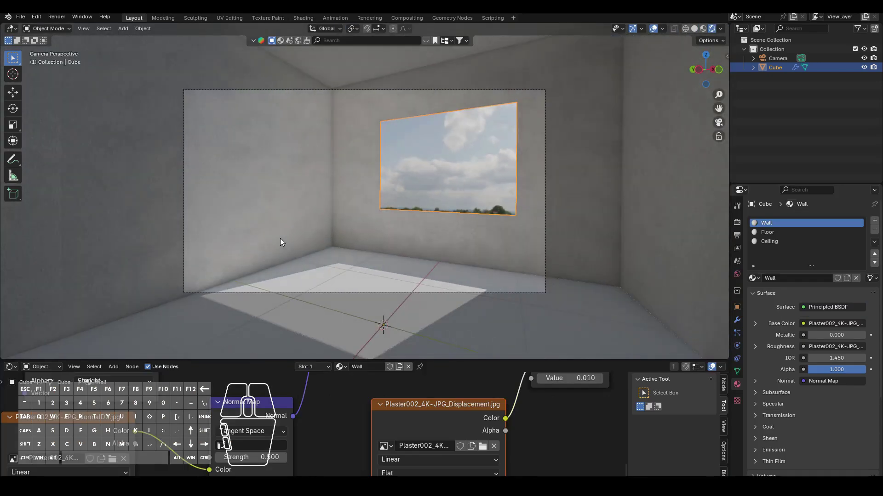
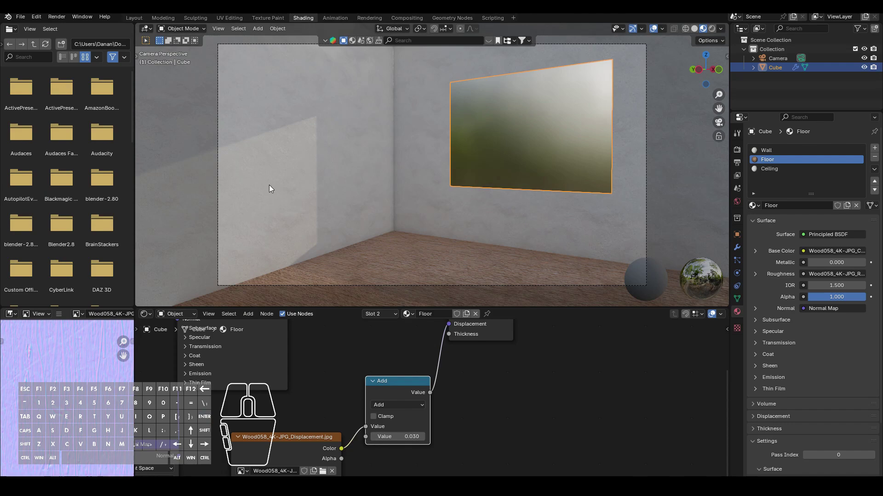
- Examine the wood floor's texture up close and leave Edit Mode
shift+middle_drag(270, 187, 408, 135)
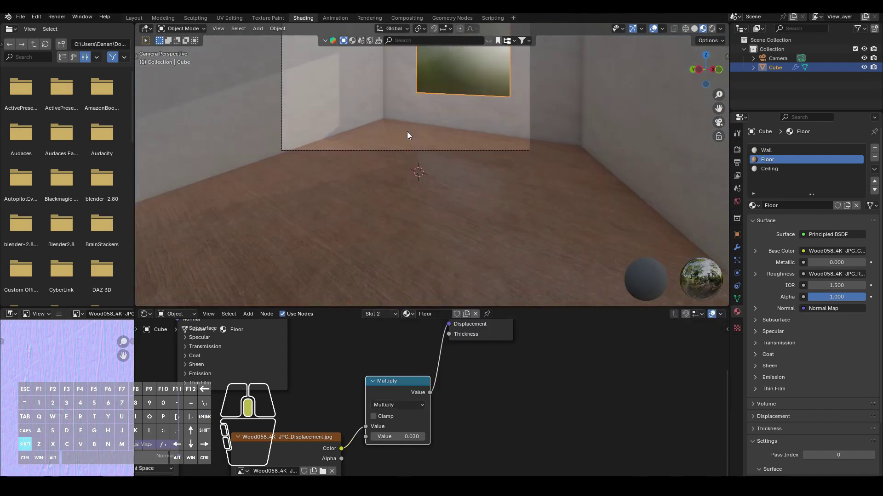
scroll(506, 422, up, 1)
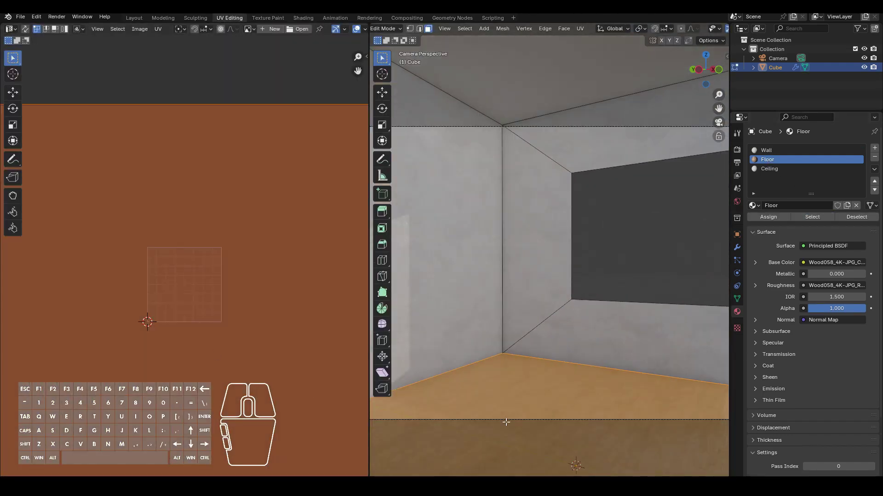
key(Tab)
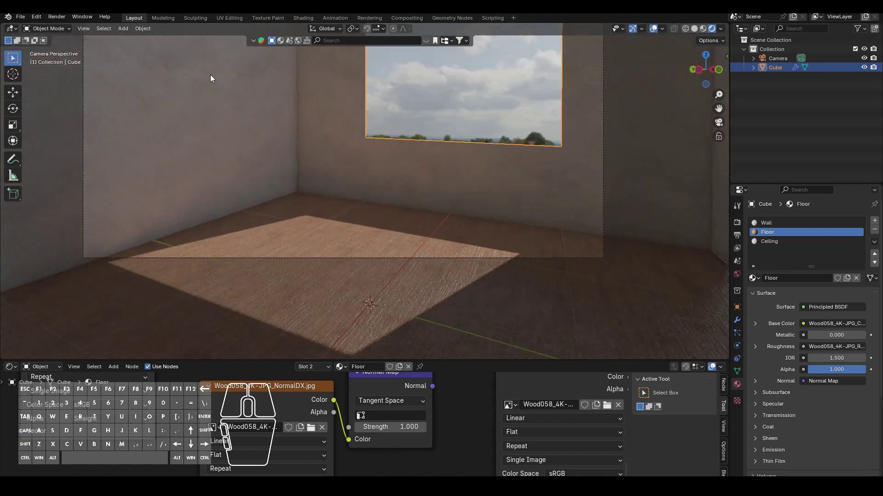
- Turn on viewport display of the Cube's Solidify modifier in the Layout workspace's camera view
shift+middle_drag(332, 189, 388, 291)
key(KP_0)
key(KP_0)
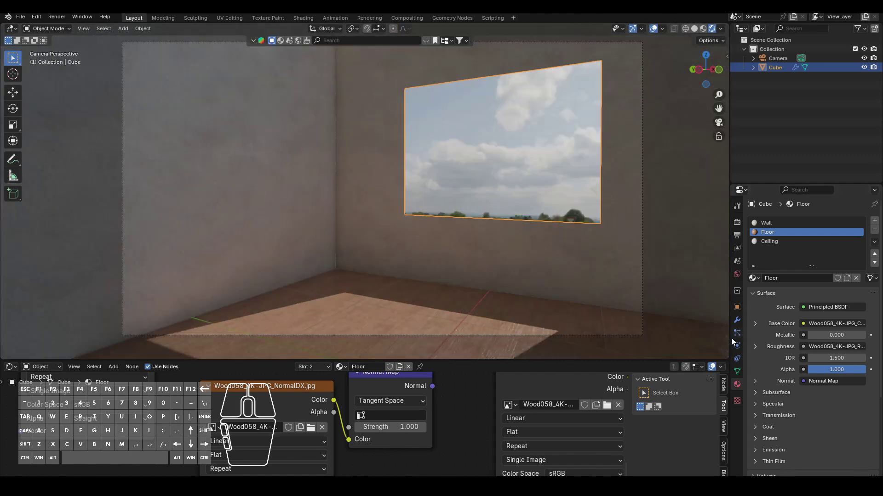
click(737, 321)
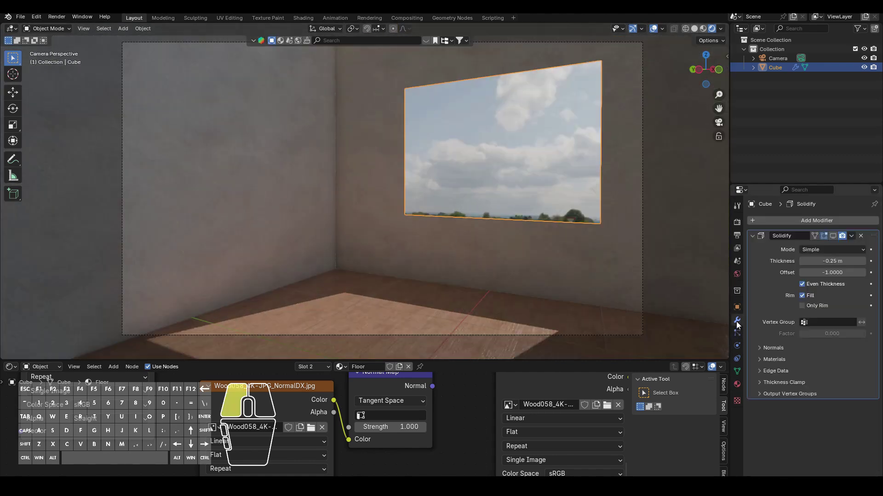
click(833, 235)
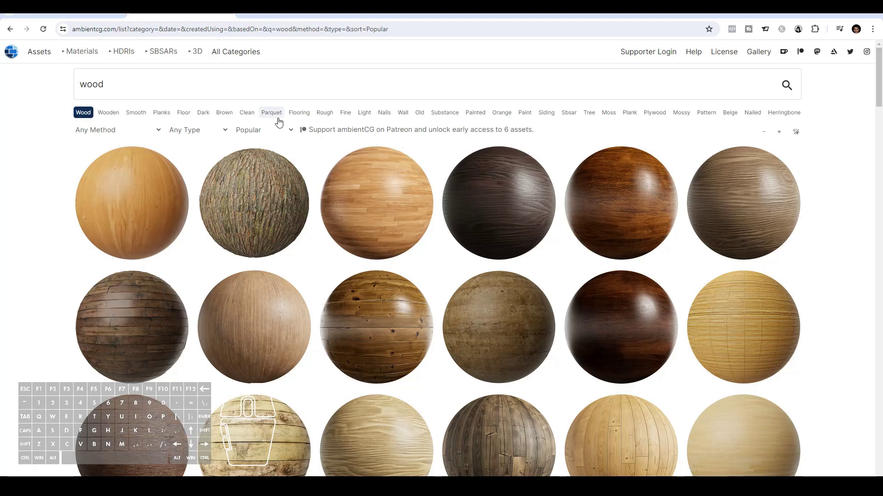
- View the BlenderKit site in the browser, then Blender's Extensions preferences with their add-on install options, and close the preferences
click(274, 16)
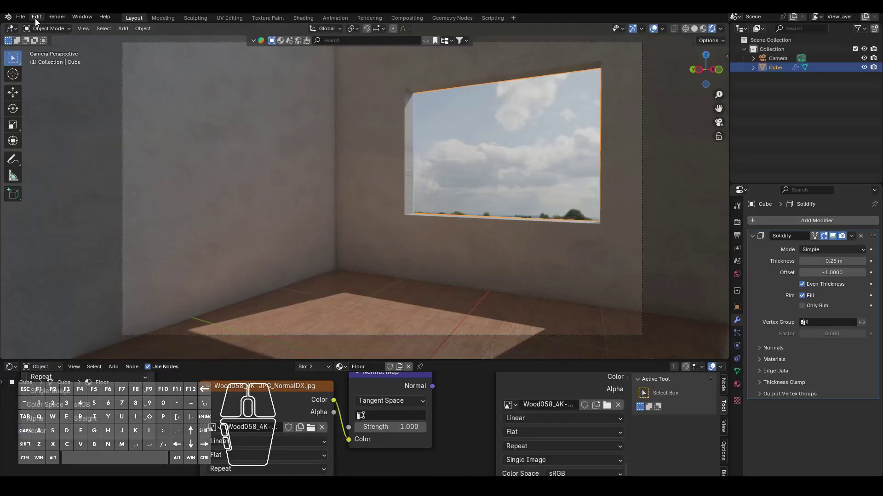
click(37, 16)
click(56, 136)
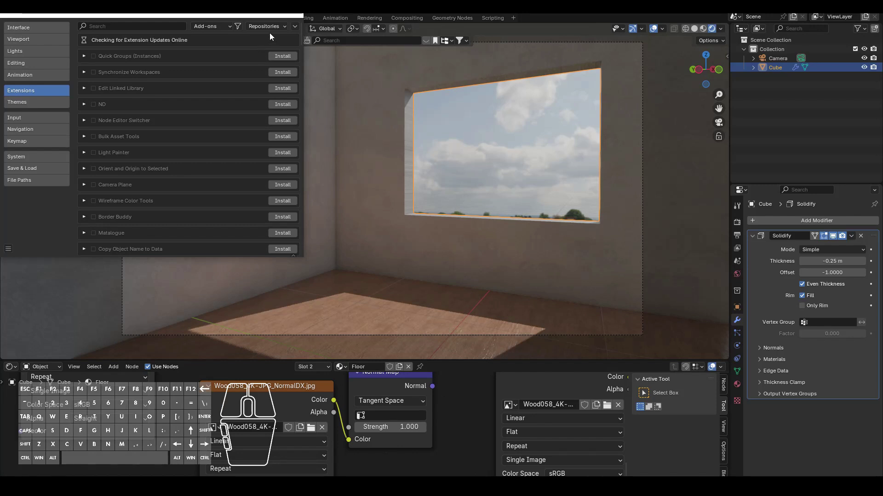
click(294, 25)
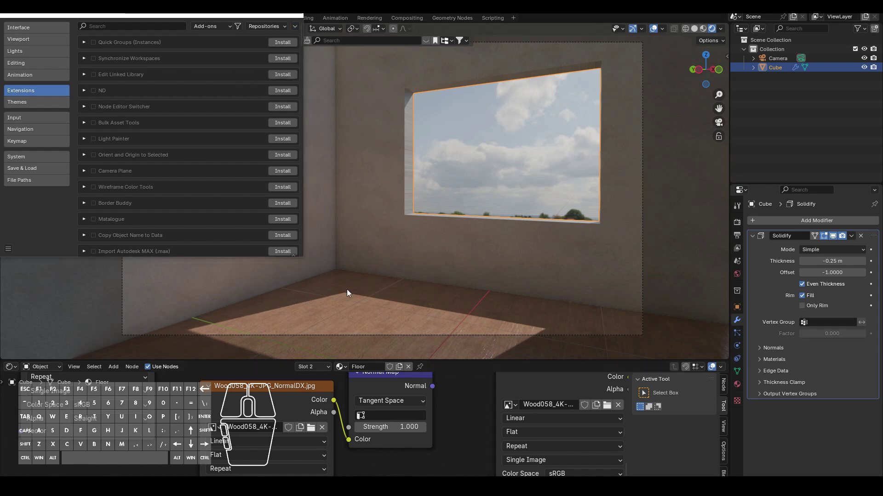
click(297, 16)
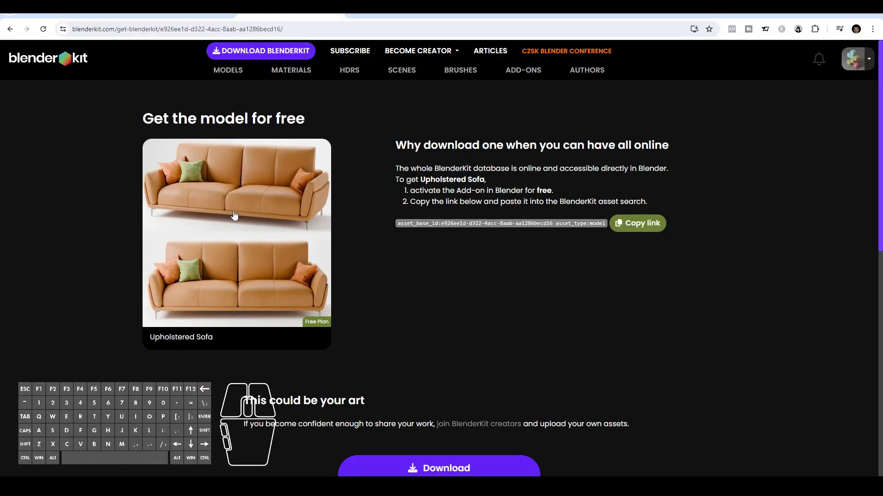
- Copy the Upholstered Sofa's asset link from the BlenderKit page, switch to Blender and search for it in the BlenderKit asset search
click(636, 230)
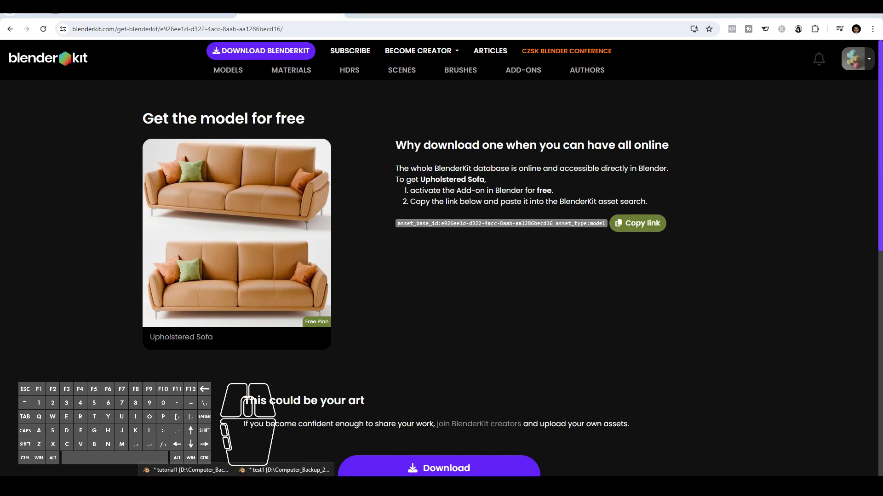
click(237, 489)
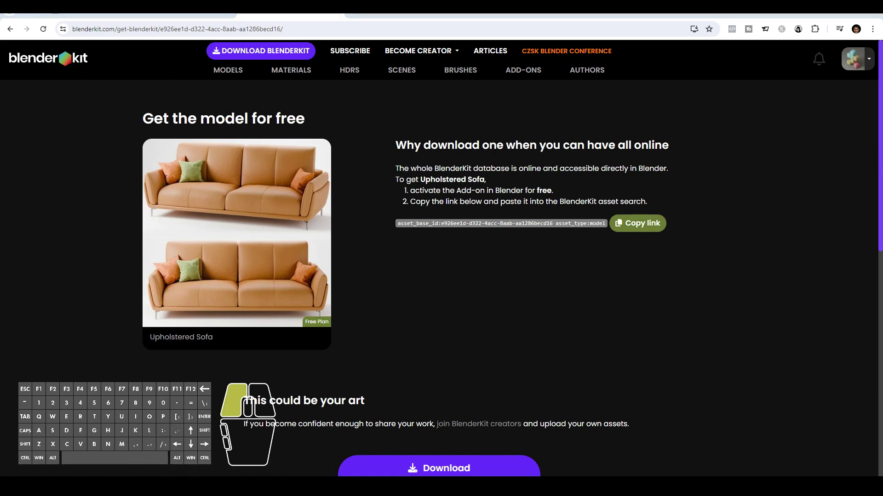
click(186, 485)
click(341, 43)
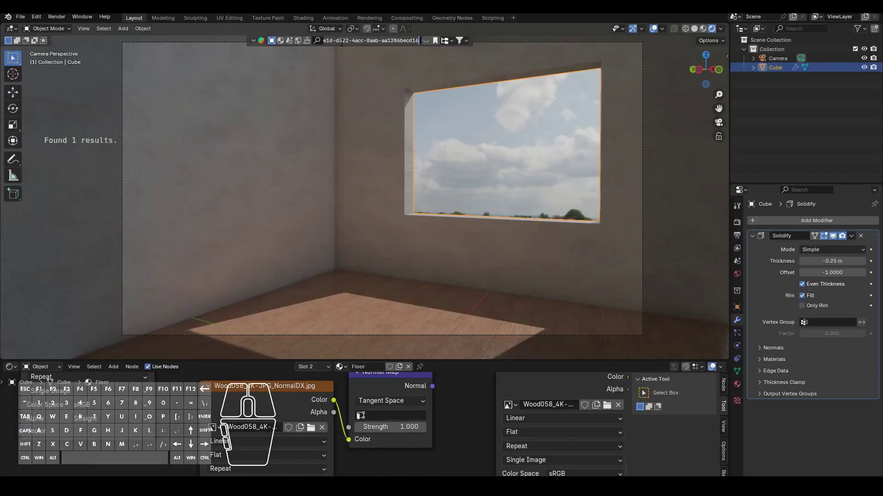
key(ctrl+v)
key(Return)
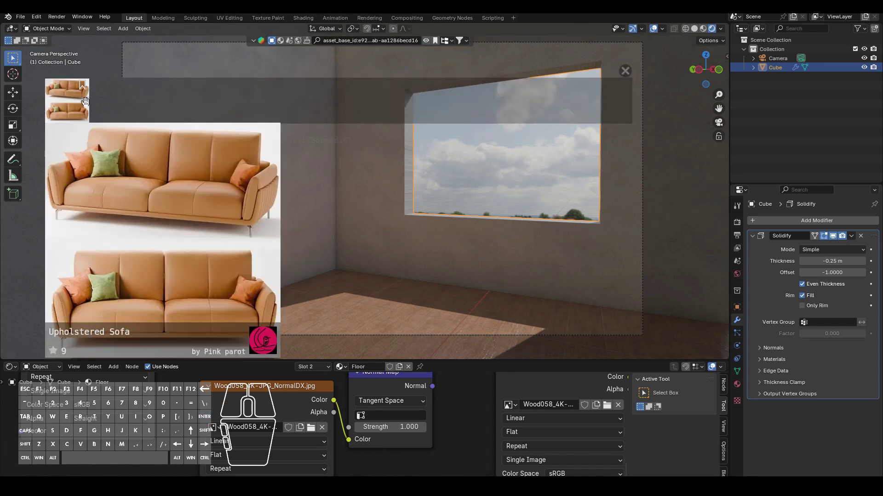
- Open the Upholstered Sofa's asset card and place the model from it on the room's wood floor
right_click(80, 104)
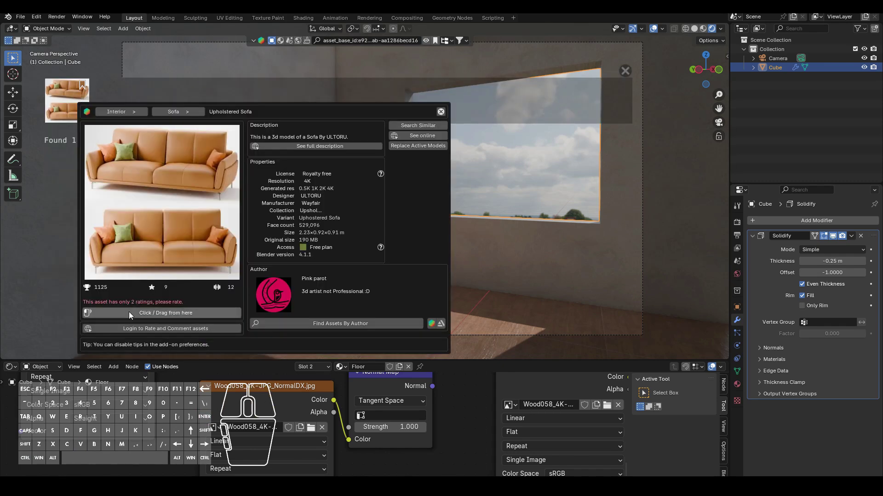
drag(129, 313, 324, 311)
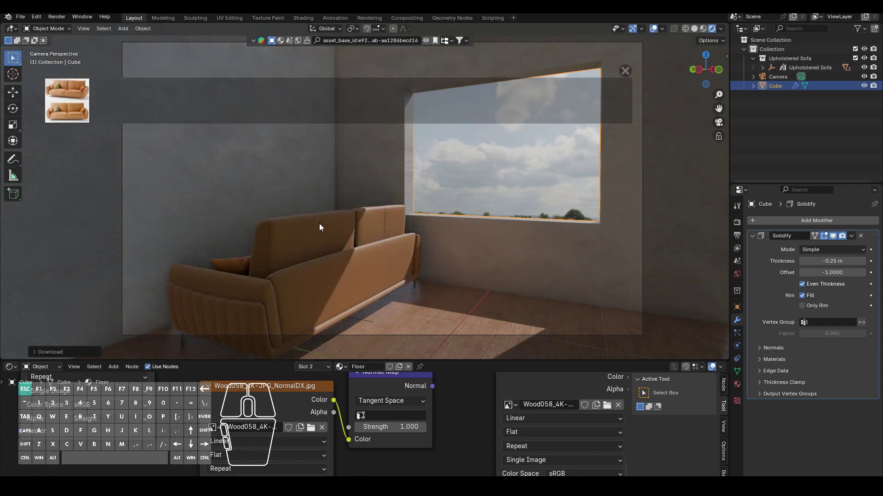
- Select all objects of the Upholstered Sofa collection and rotate them 180° around the global Z axis
click(782, 57)
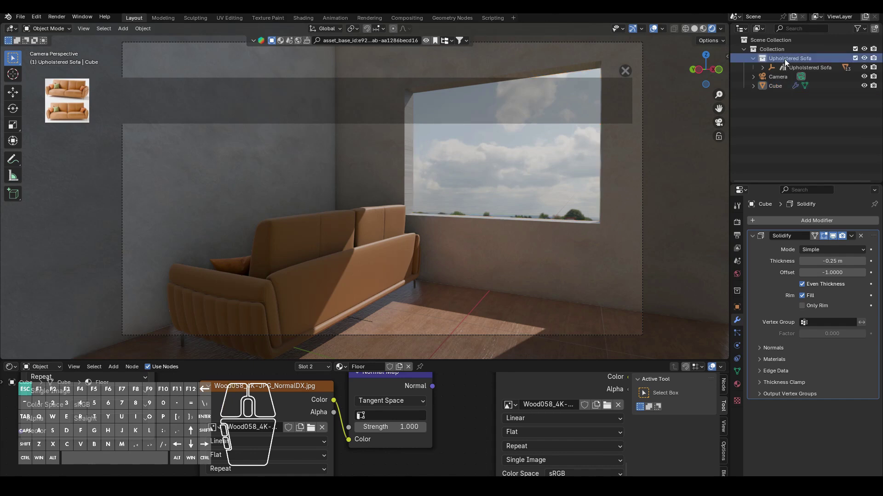
right_click(784, 59)
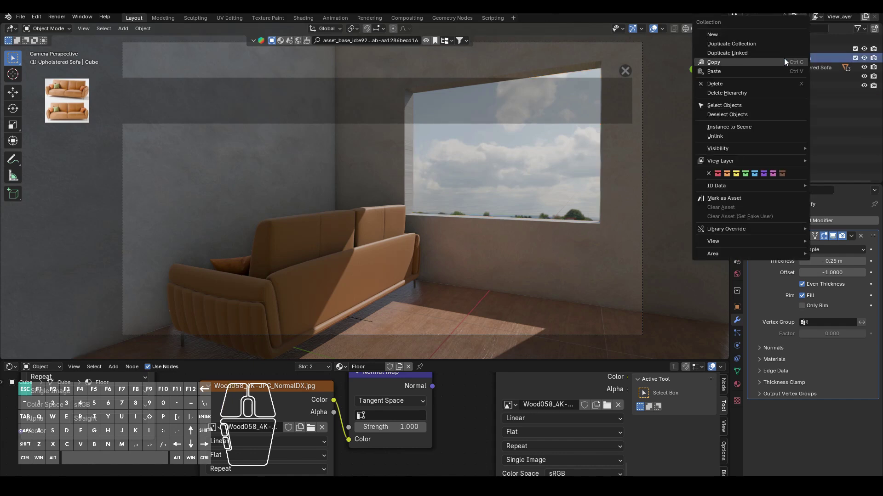
click(723, 105)
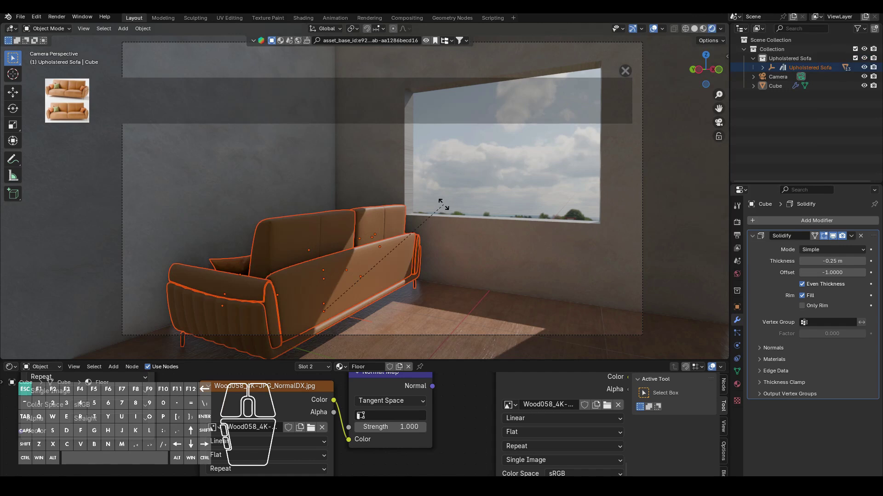
text(rz180)
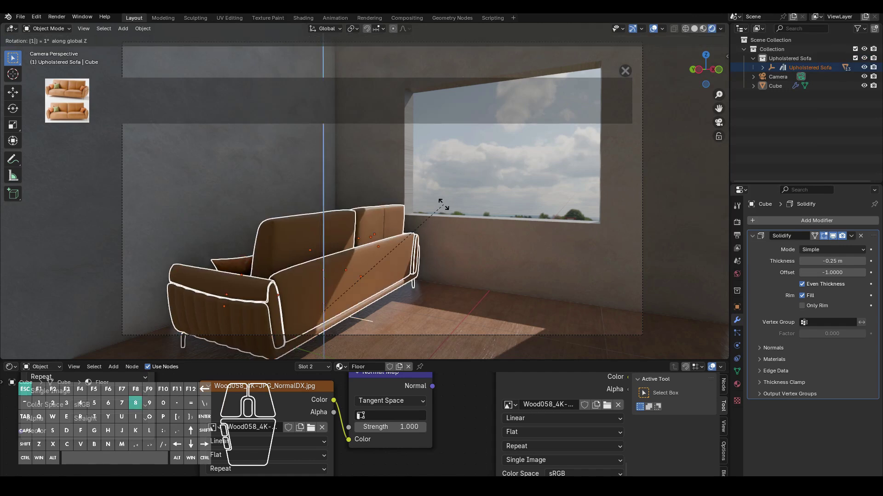
key(Return)
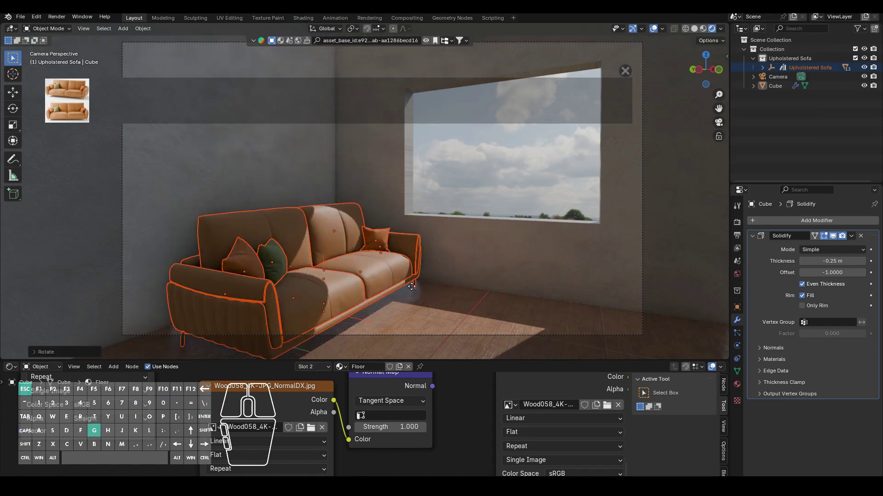
- Slide the sofa in the negative X direction, away from the window wall and along the side wall
key(g)
key(x)
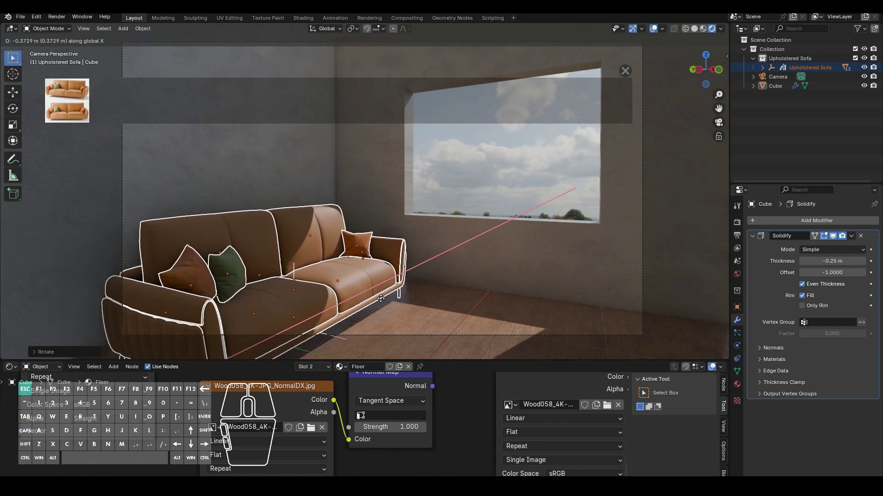
click(381, 299)
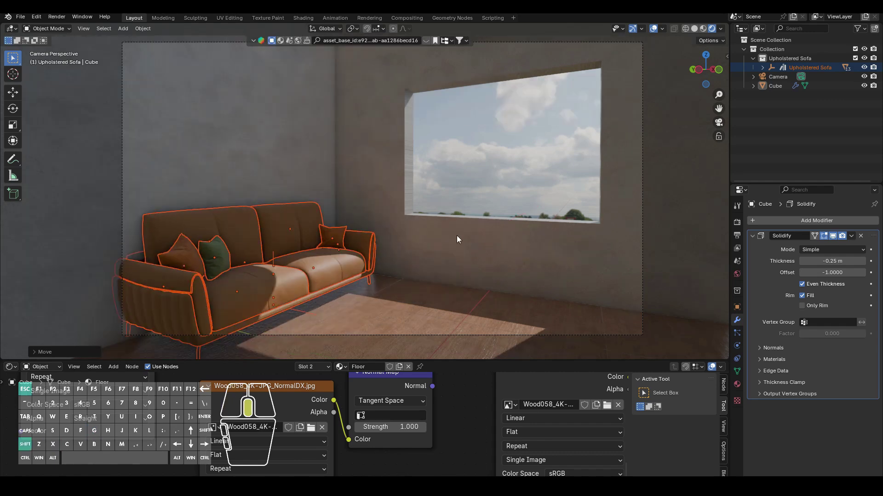
shift+middle_drag(456, 235, 372, 258)
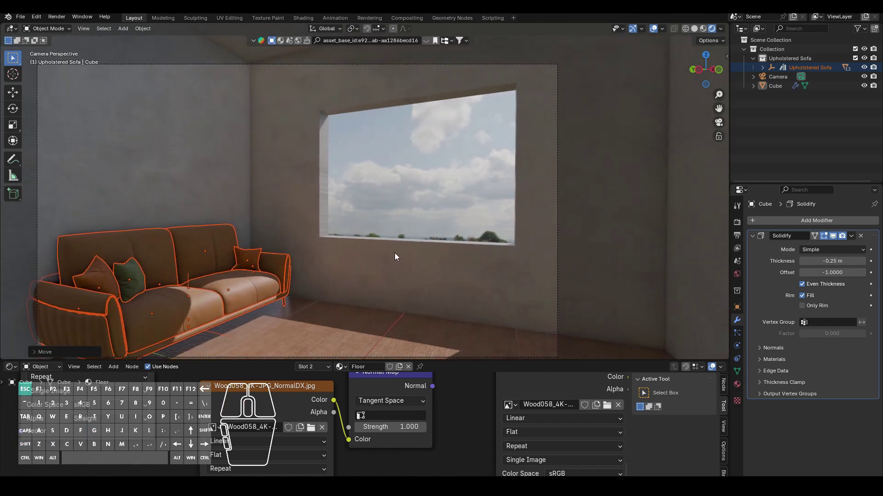
scroll(414, 253, down, 1)
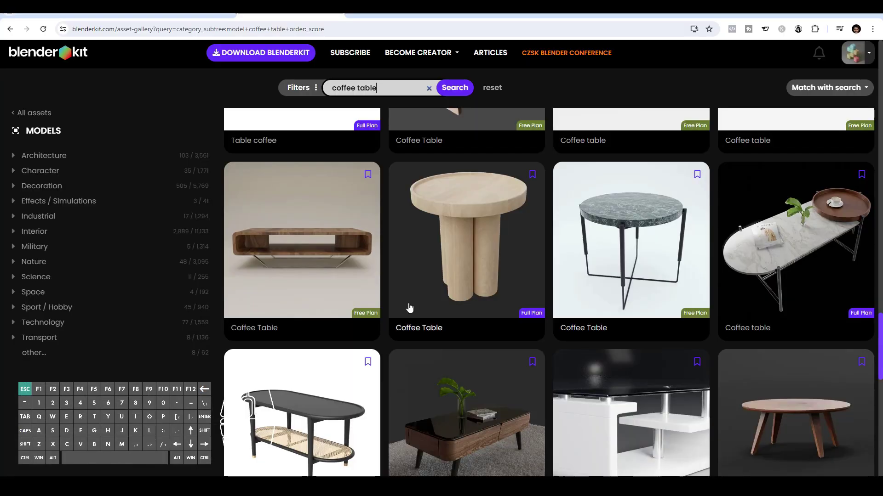
- Browse the coffee table models on the BlenderKit site, open the free Glass Coffee Table and copy its asset link
scroll(460, 301, down, 6)
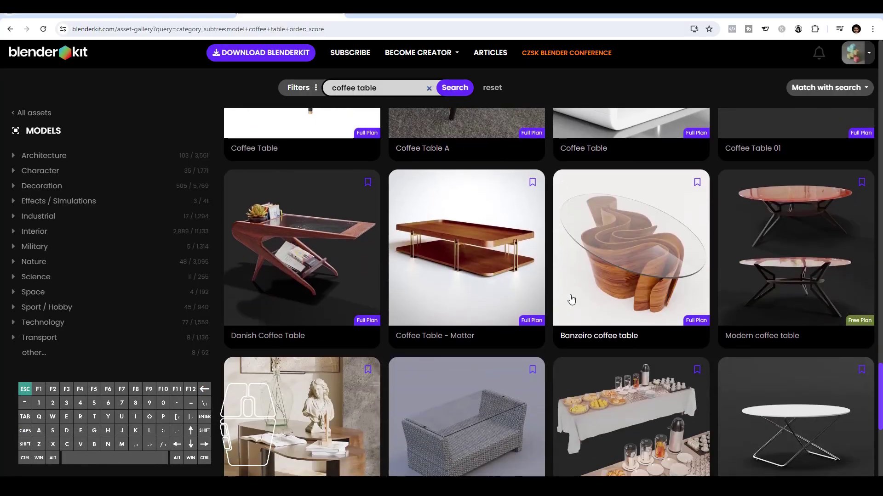
scroll(597, 285, down, 6)
click(617, 271)
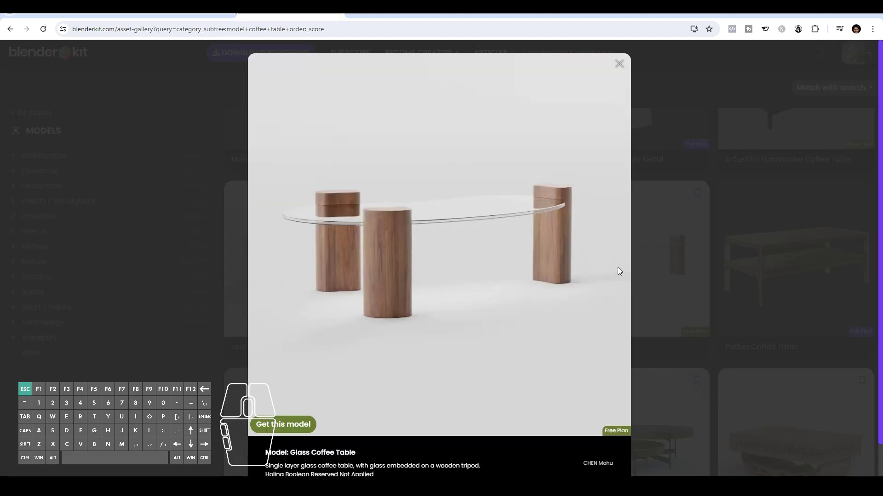
click(285, 424)
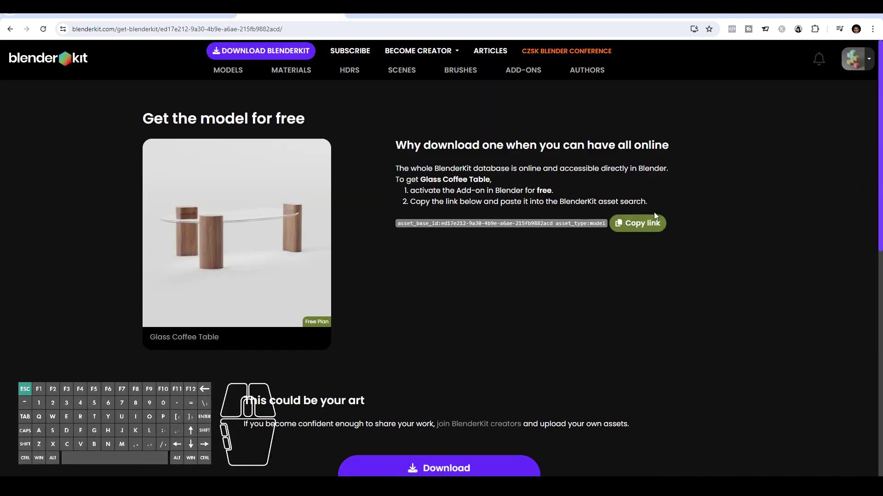
click(656, 215)
- Switch to Blender, search the BlenderKit assets for the copied link and place the Glass Coffee Table on the floor in front of the sofa
mouse_move(237, 487)
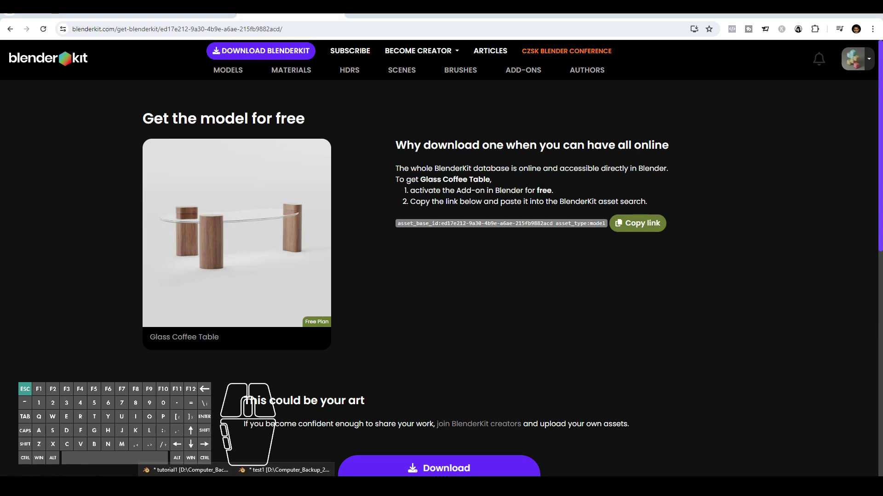
click(186, 469)
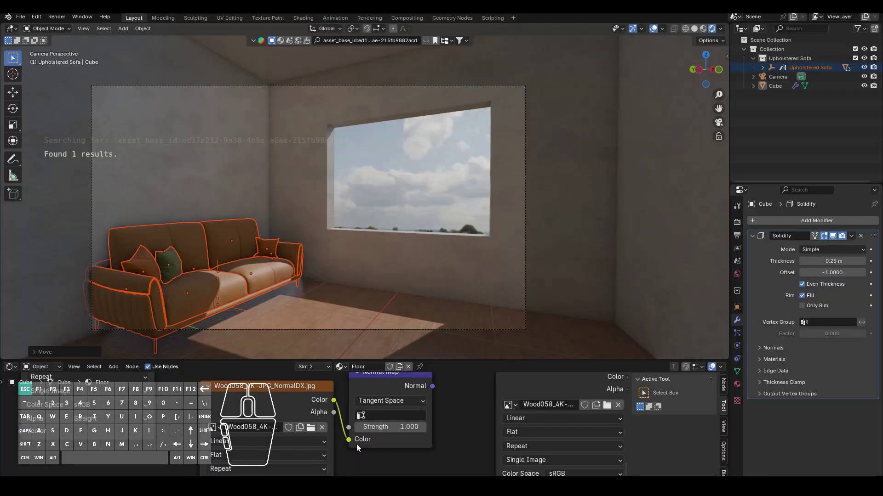
click(355, 41)
key(ctrl+v)
key(Return)
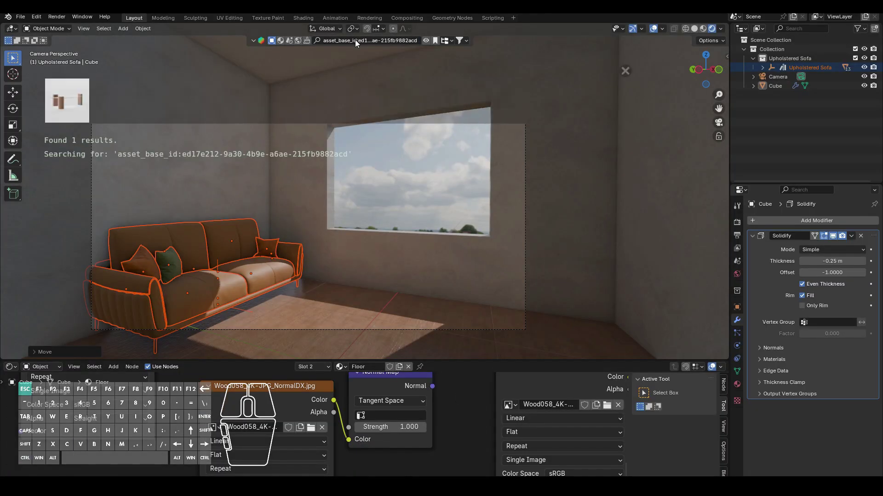
right_click(72, 97)
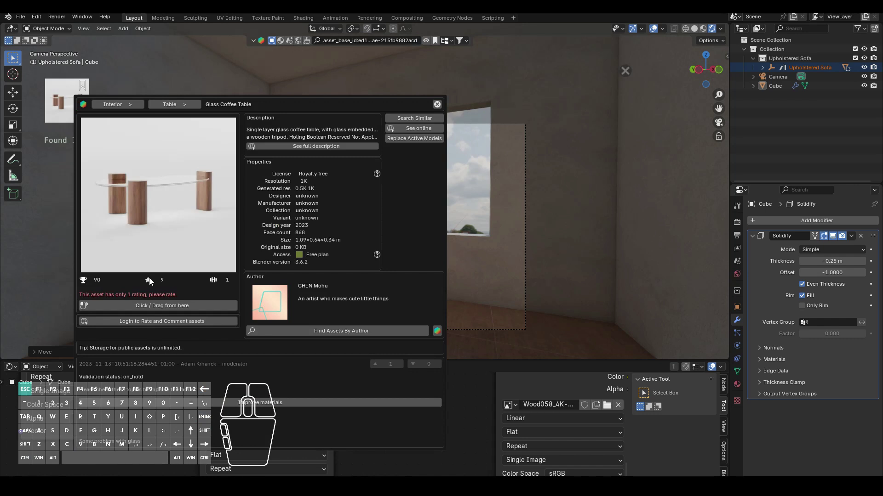
drag(151, 306, 358, 334)
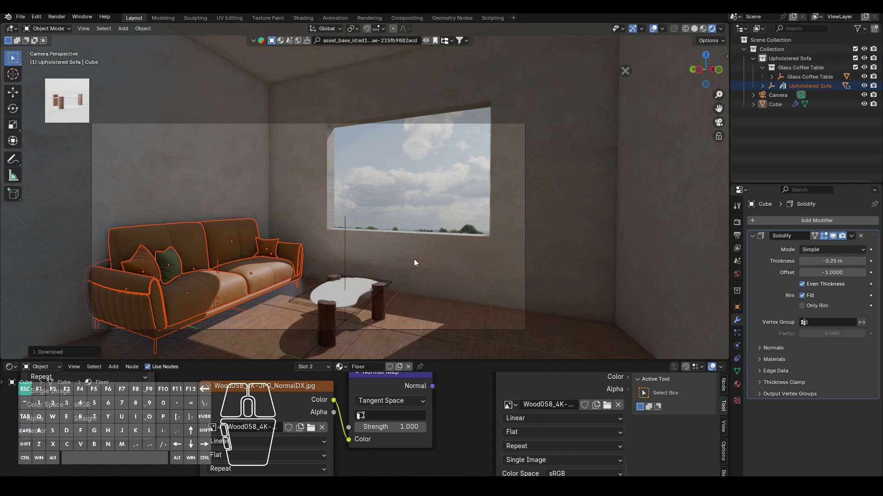
- Select the Glass Coffee Table's parent object and move it in the negative X direction to sit in front of the sofa
mouse_move(399, 304)
middle_down()
mouse_move(390, 305)
mouse_move(395, 289)
middle_up()
click(402, 233)
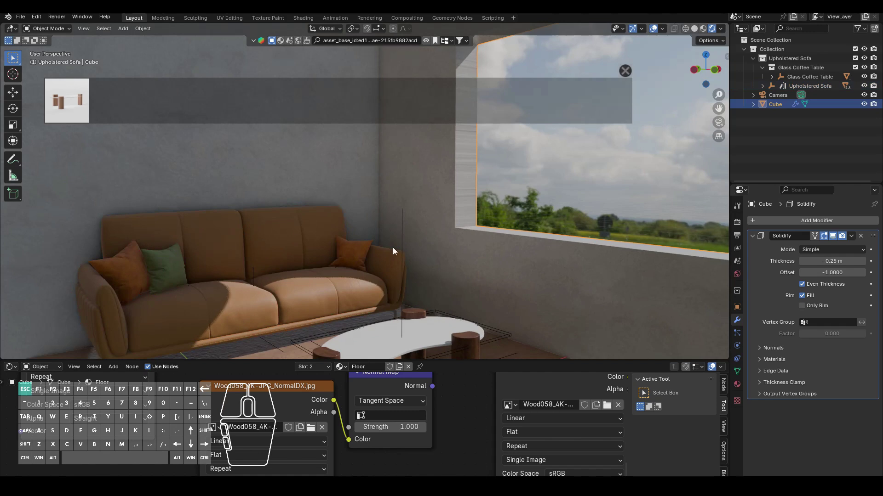
click(403, 226)
click(815, 79)
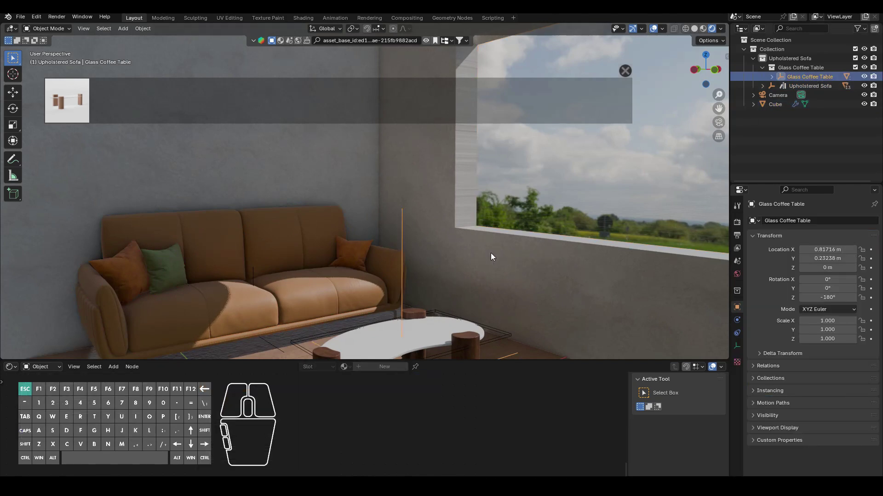
key(KP_Decimal)
scroll(468, 278, up, 3)
shift+middle_drag(407, 291, 423, 171)
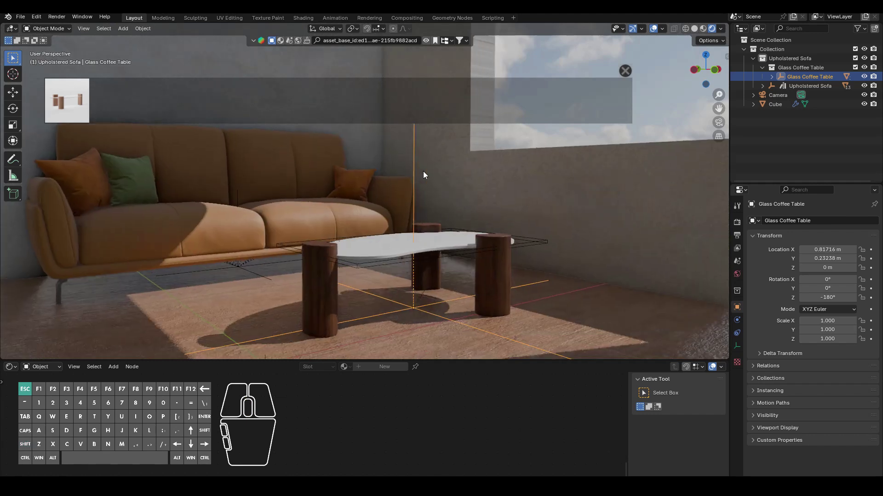
key(g)
key(x)
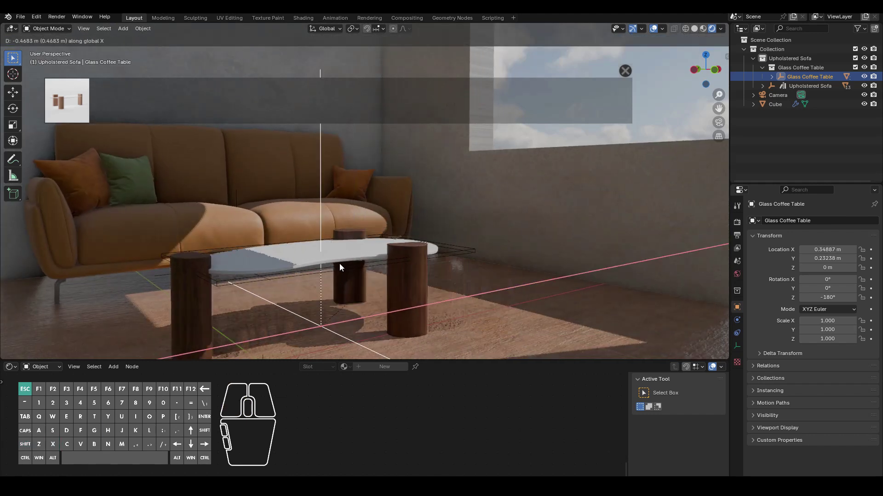
click(319, 264)
- Move the coffee table's Boolean object straight down about 0.44 m along Z, beneath the floor, uncovering the glass top
middle_drag(314, 263, 405, 279)
click(473, 274)
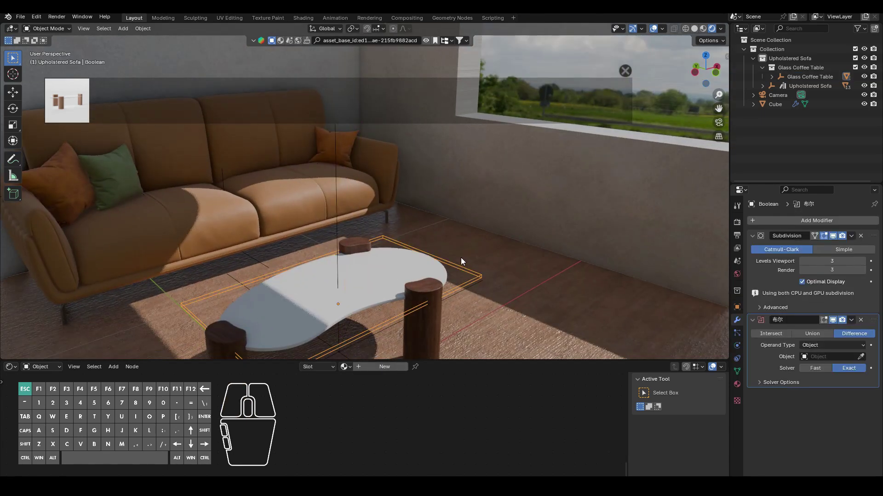
key(g)
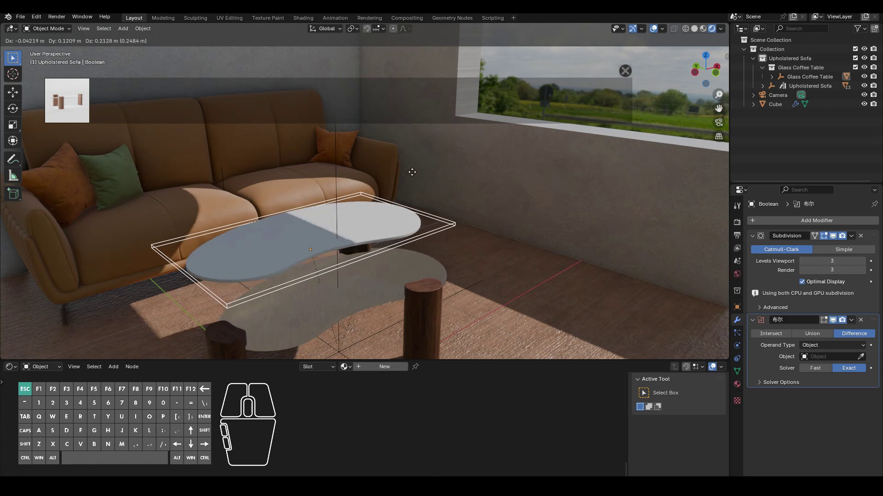
key(Escape)
scroll(437, 192, down, 1)
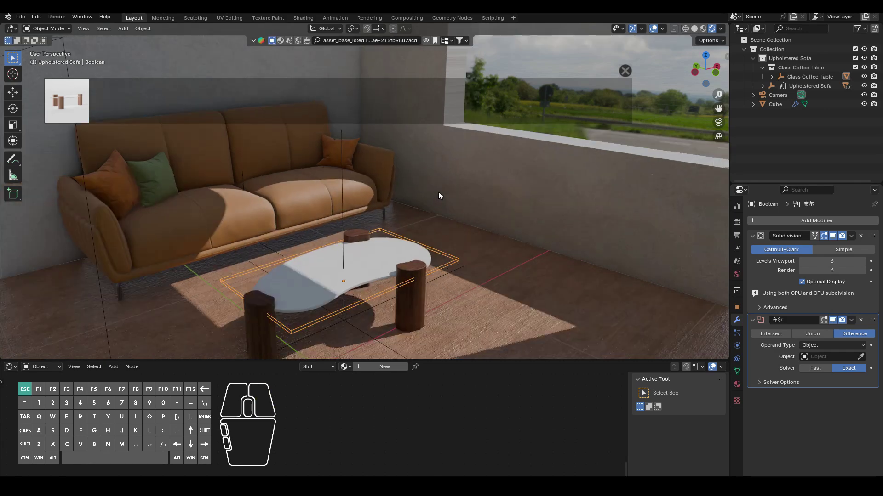
key(g)
key(z)
click(437, 263)
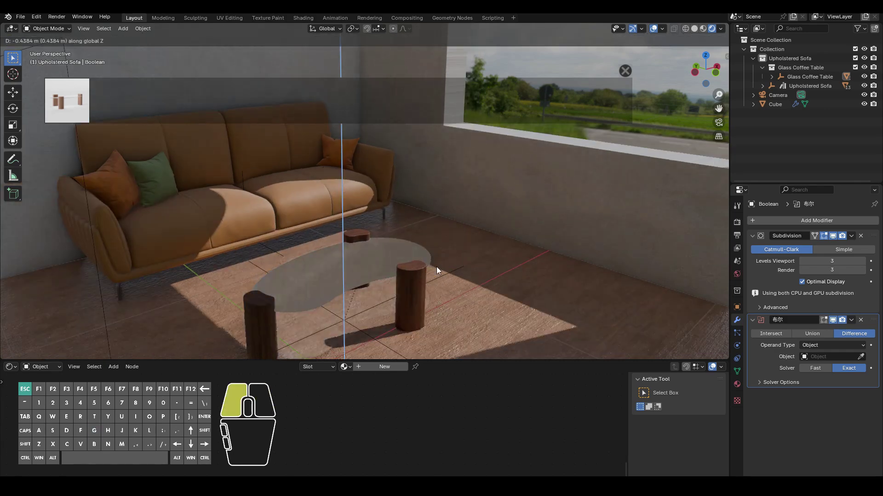
middle_drag(335, 295, 404, 308)
scroll(346, 284, up, 3)
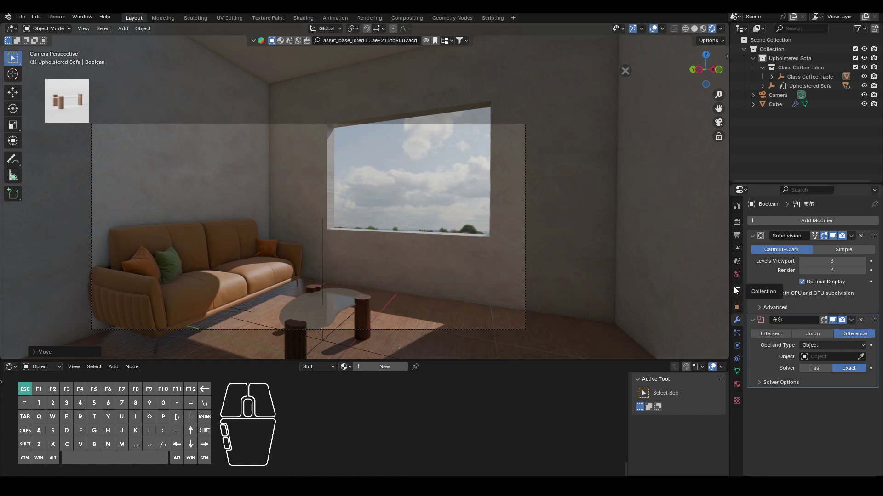
- Set the Screen Tracing thickness in the EEVEE raytracing settings to 16.1 m
click(736, 223)
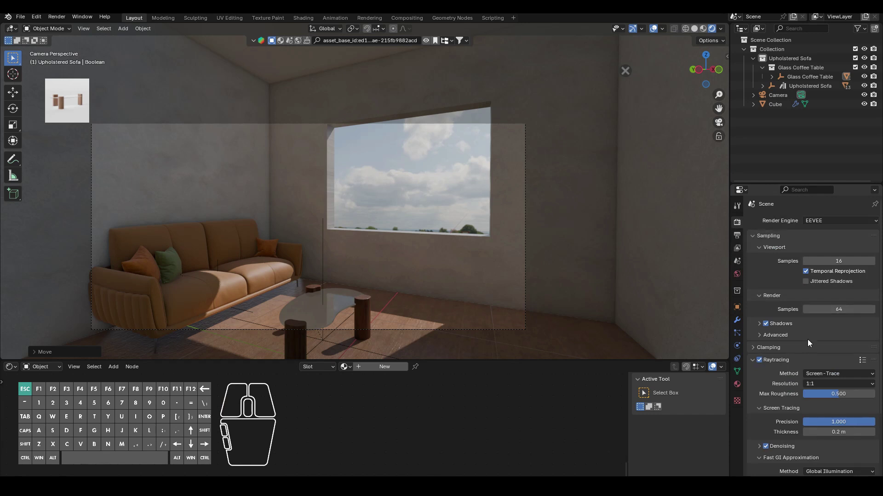
scroll(807, 339, down, 3)
scroll(807, 356, down, 1)
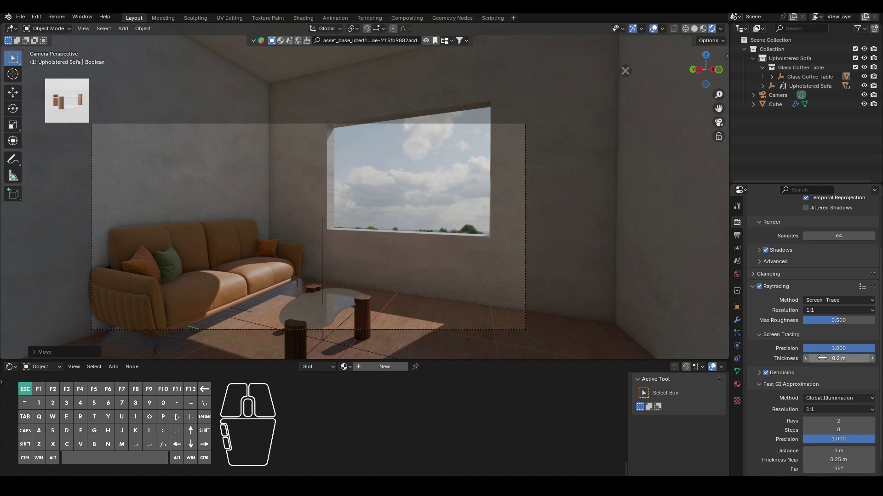
mouse_move(822, 358)
mouse_down()
mouse_move(873, 358)
mouse_move(846, 359)
mouse_move(858, 358)
mouse_up()
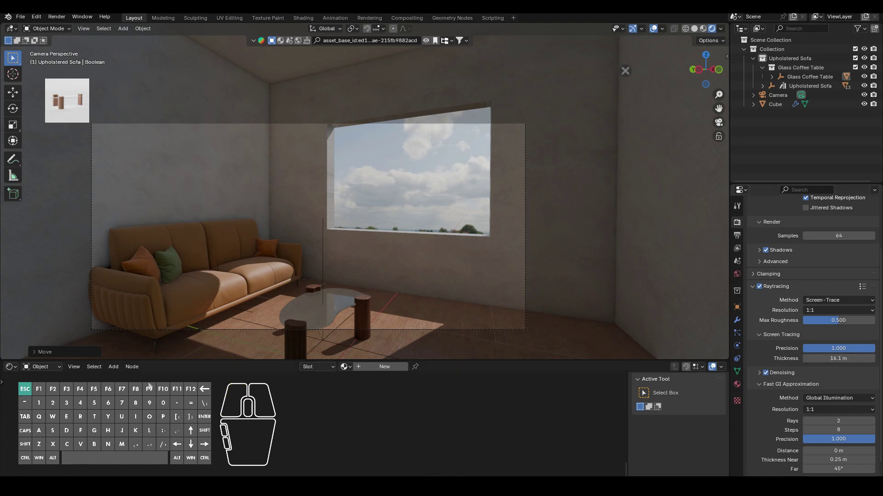
- Enable Raytraced Transmission on the material of the coffee table's glass top and check the glass from several angles
shift+middle_drag(332, 264, 335, 220)
scroll(334, 219, up, 3)
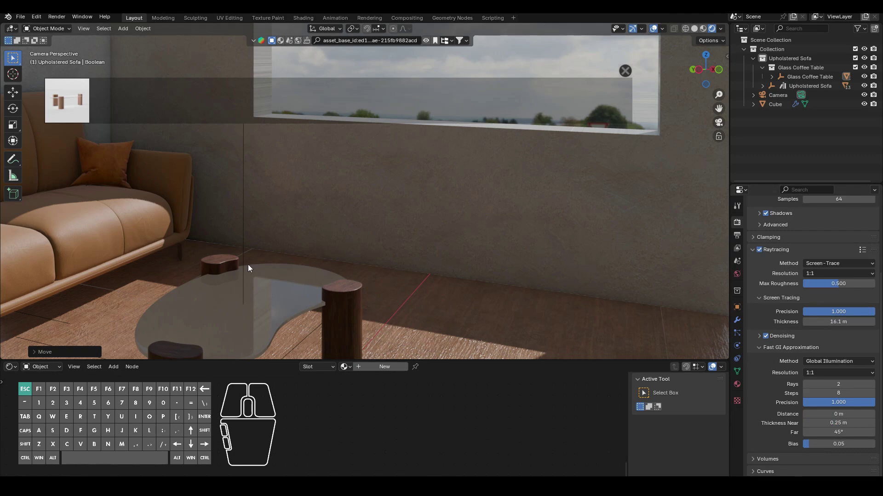
click(312, 302)
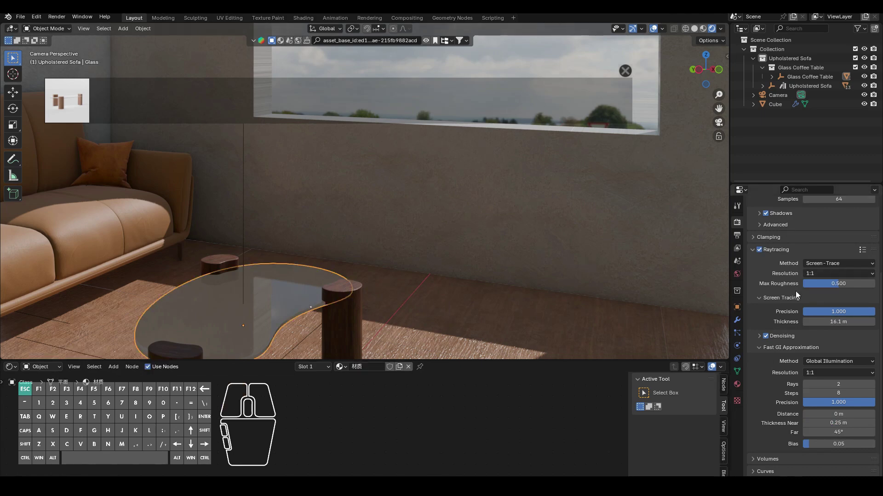
click(737, 385)
scroll(789, 255, up, 3)
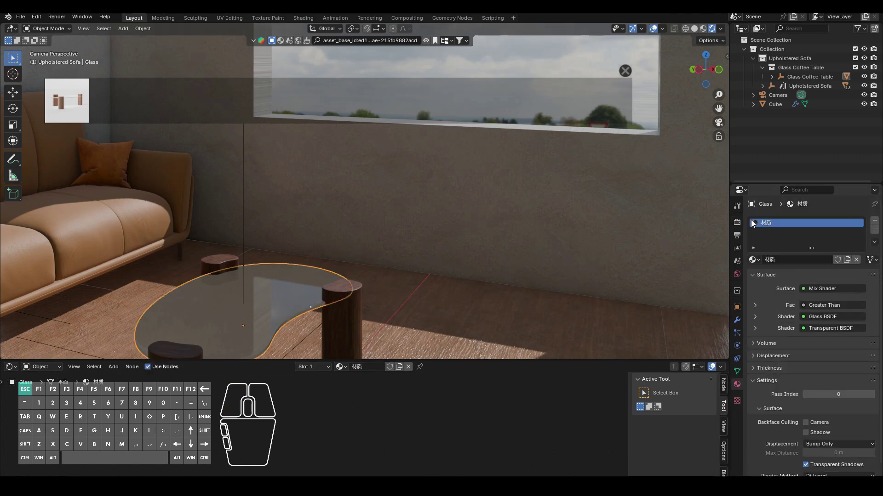
scroll(820, 355, down, 4)
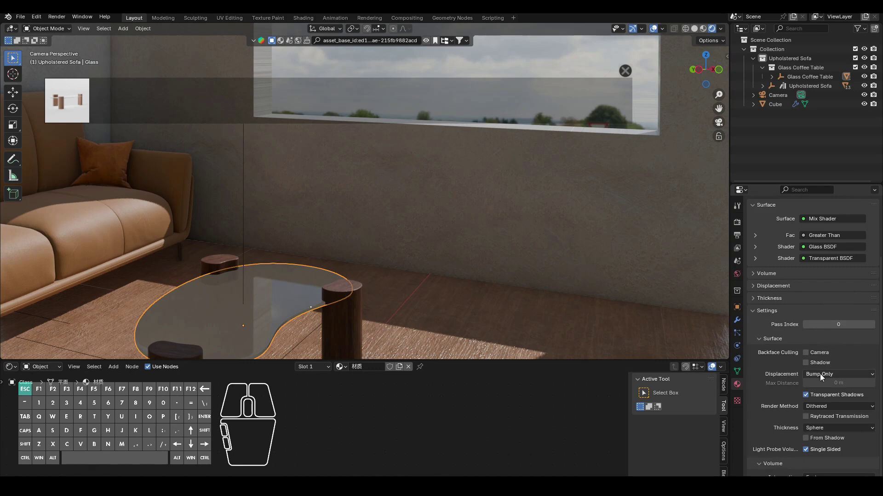
click(806, 417)
middle_drag(352, 350, 340, 275)
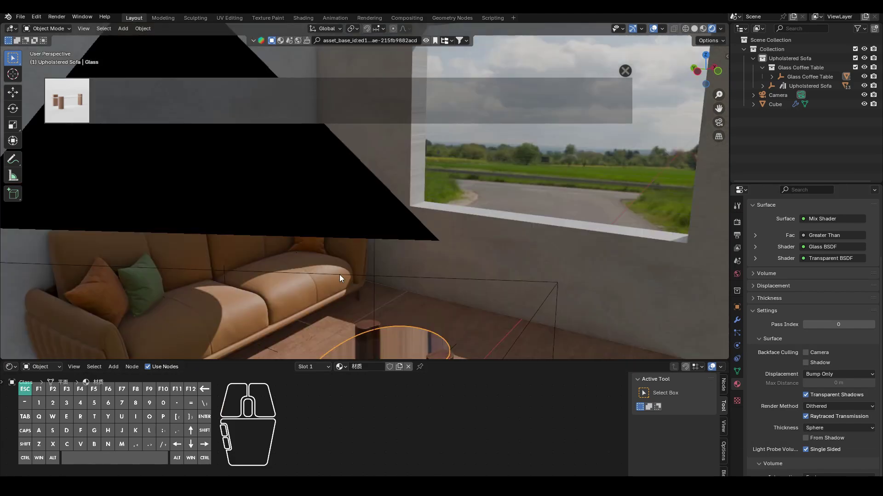
middle_drag(473, 294, 424, 267)
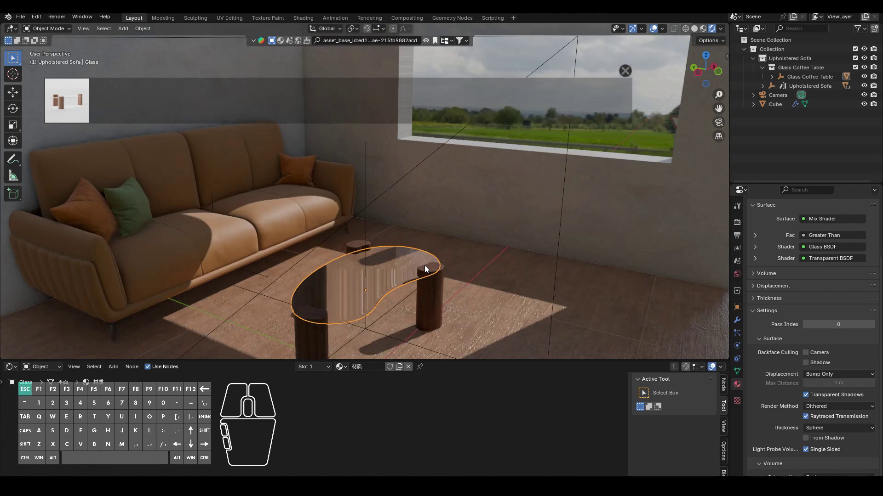
- Add a cube, scale it down to roughly coffee-table size and move it straight up above the floor
key(KP_0)
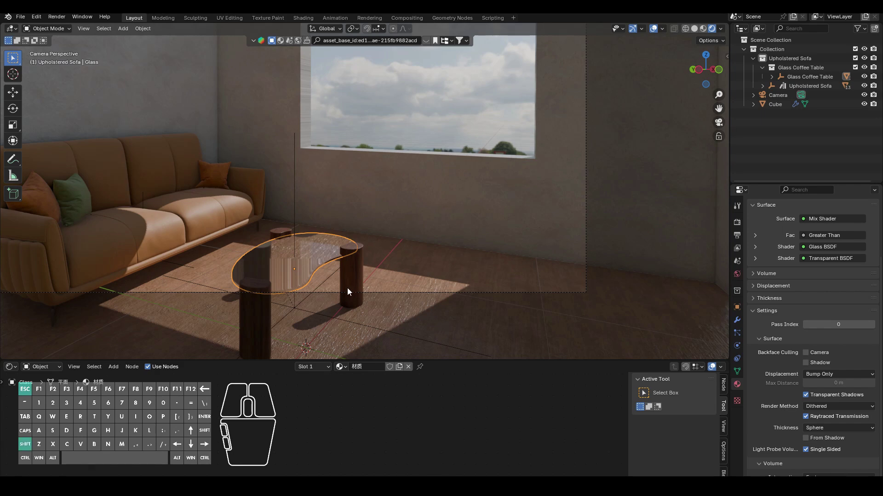
key(shift+a)
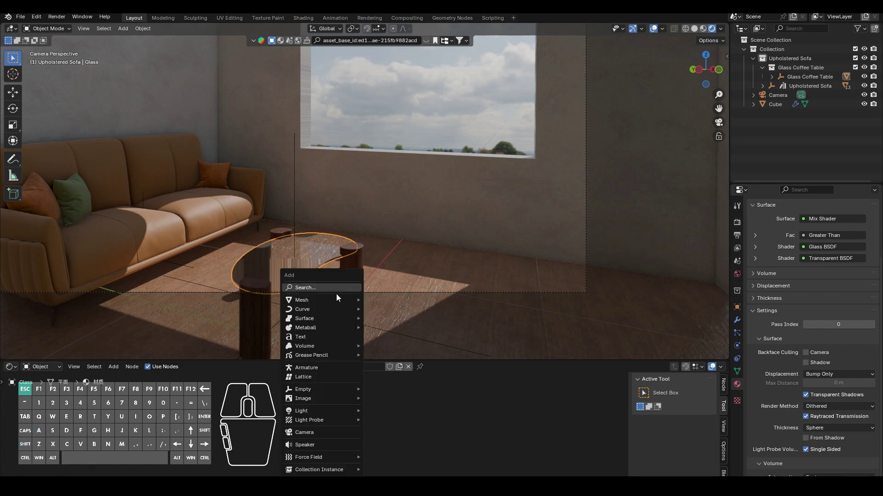
mouse_move(335, 299)
click(384, 308)
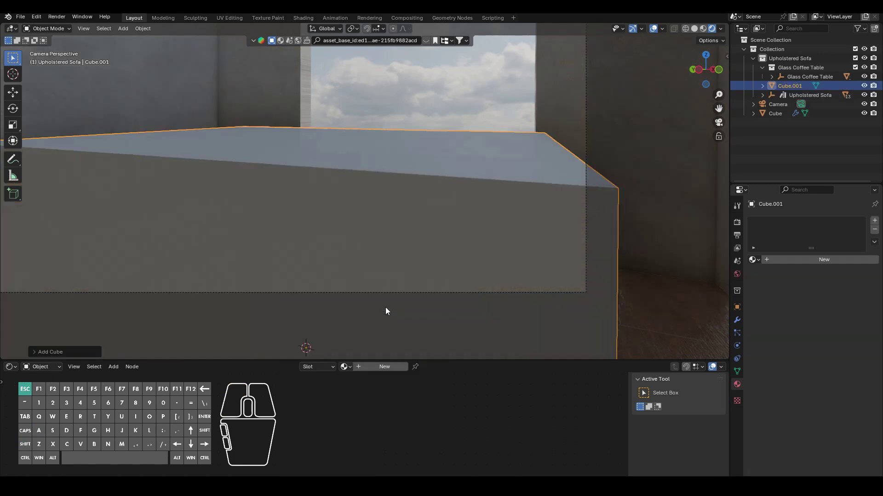
key(s)
click(403, 307)
key(g)
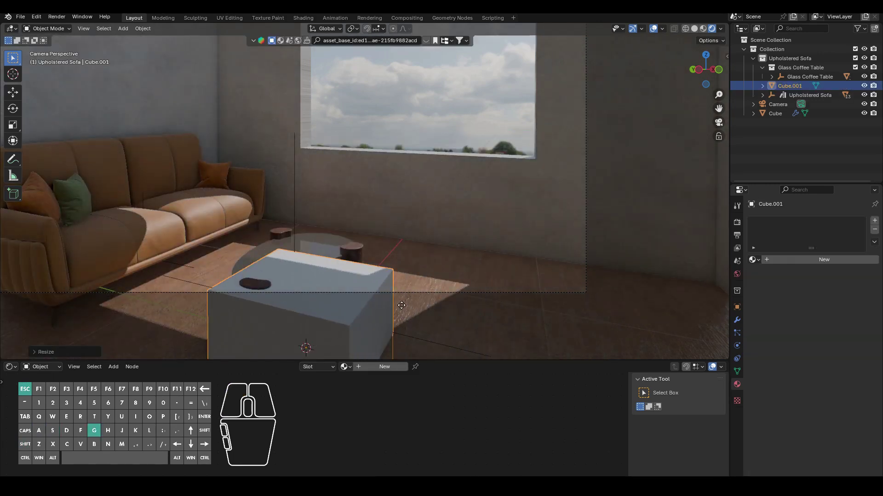
key(z)
click(411, 164)
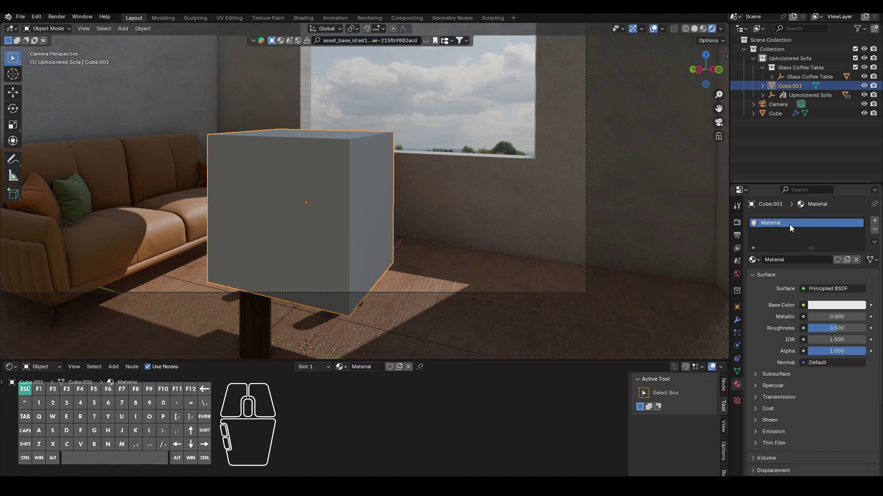
- Name the new cube's material fog
click(778, 262)
key(BackSpace)
text(fog)
key(Return)
- Move the Material Output node away from the Principled BSDF and delete the Principled BSDF node from the fog material
key(shift+a)
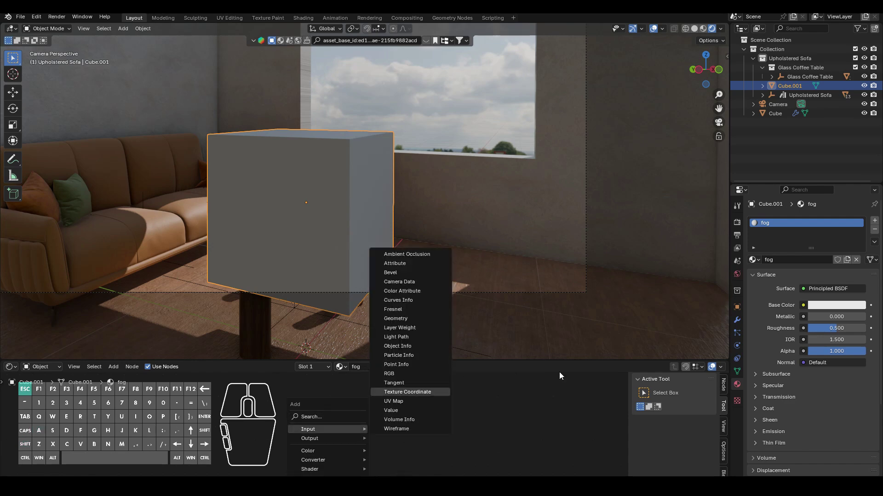
key(Home)
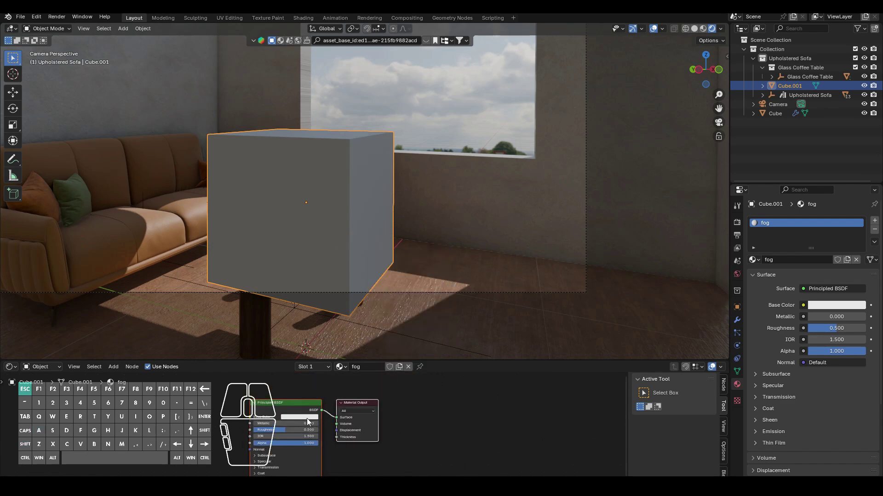
click(354, 403)
key(h)
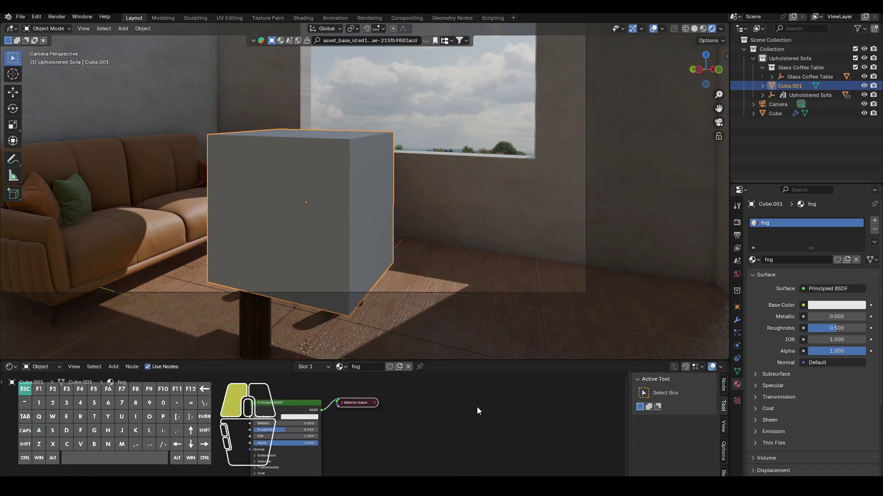
click(341, 404)
drag(357, 404, 481, 403)
click(278, 407)
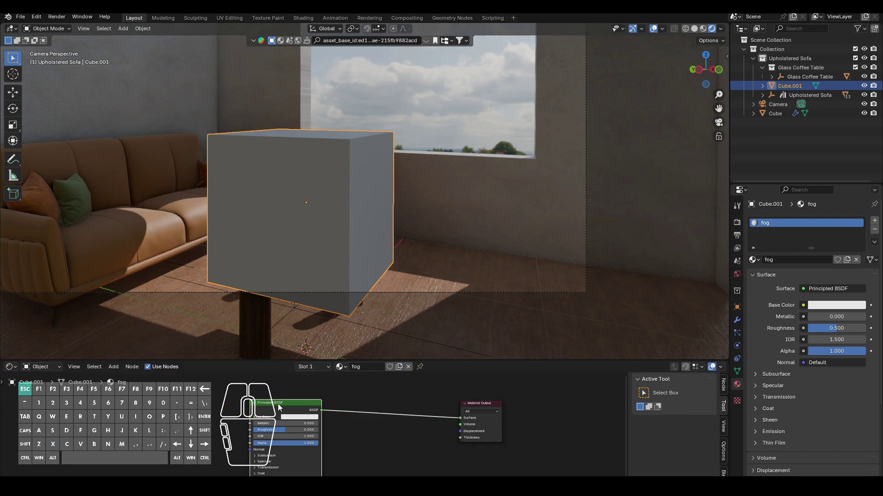
key(x)
- Add a Principled Volume node to the fog material and connect it to the Material Output's Volume input
key(shift+a)
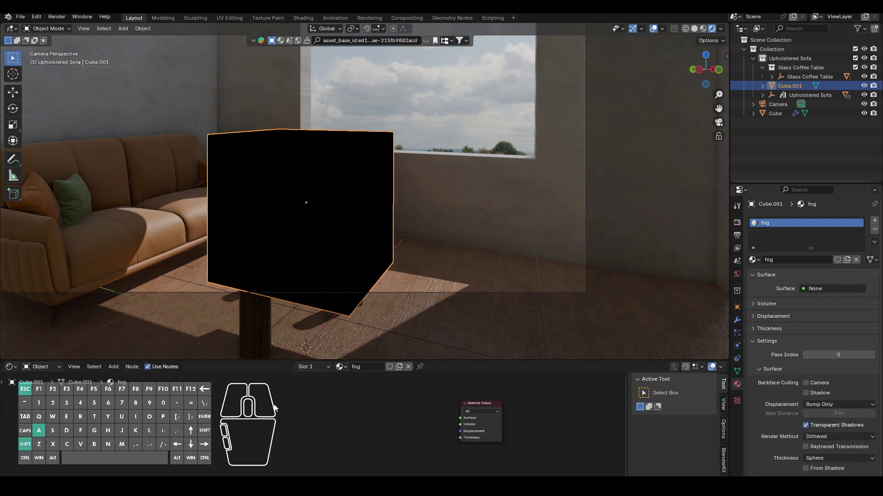
mouse_move(275, 456)
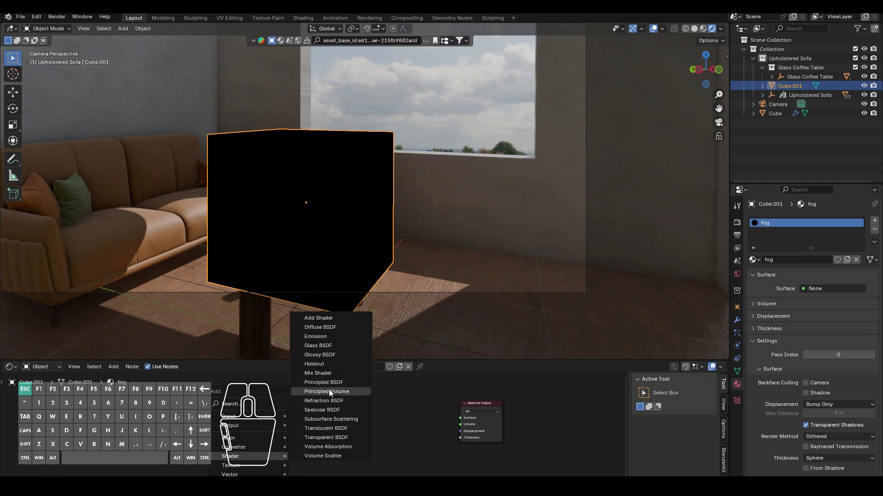
click(327, 391)
click(359, 416)
drag(356, 414, 470, 426)
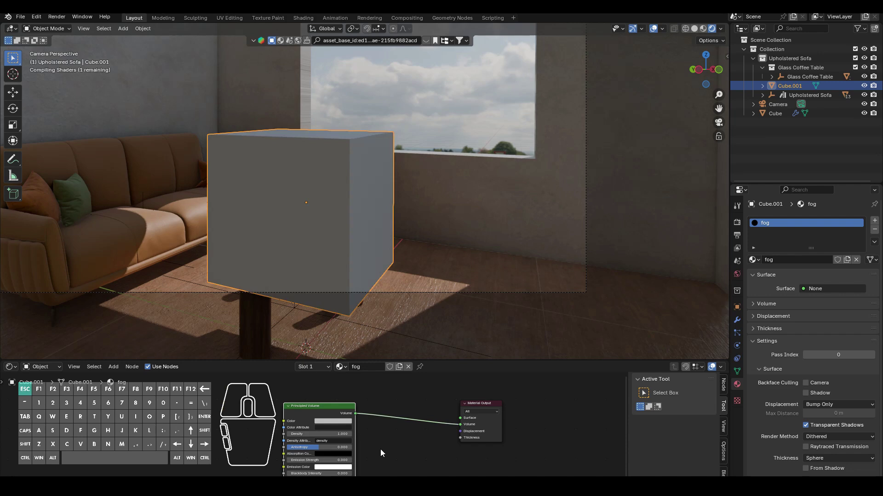
scroll(371, 427, up, 2)
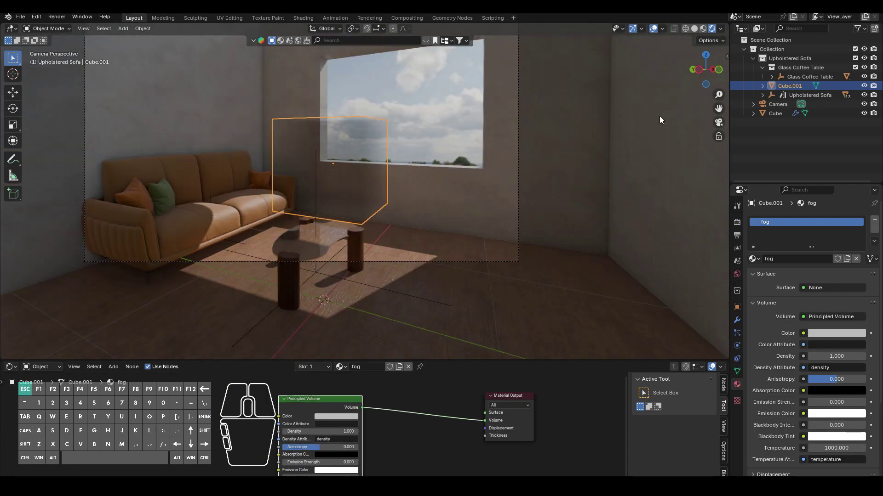
- Scale the fog cube up about 13 times so that it encloses the whole room
key(s)
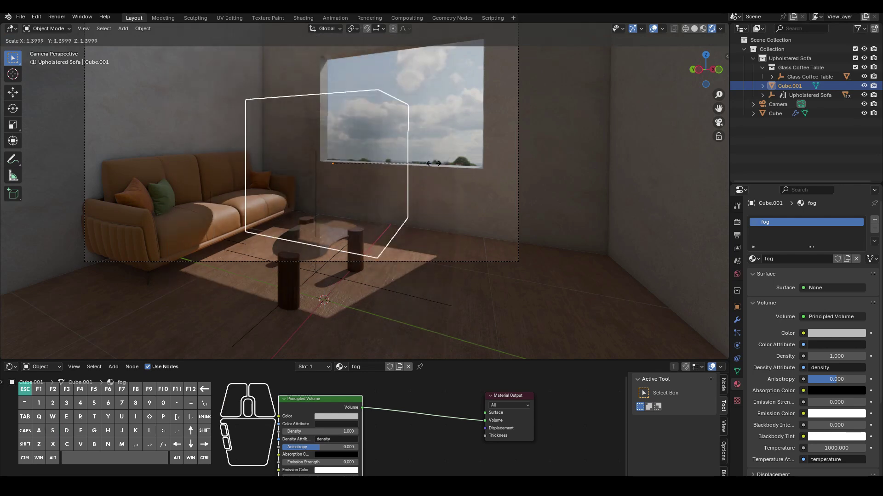
right_click(400, 178)
scroll(398, 183, down, 5)
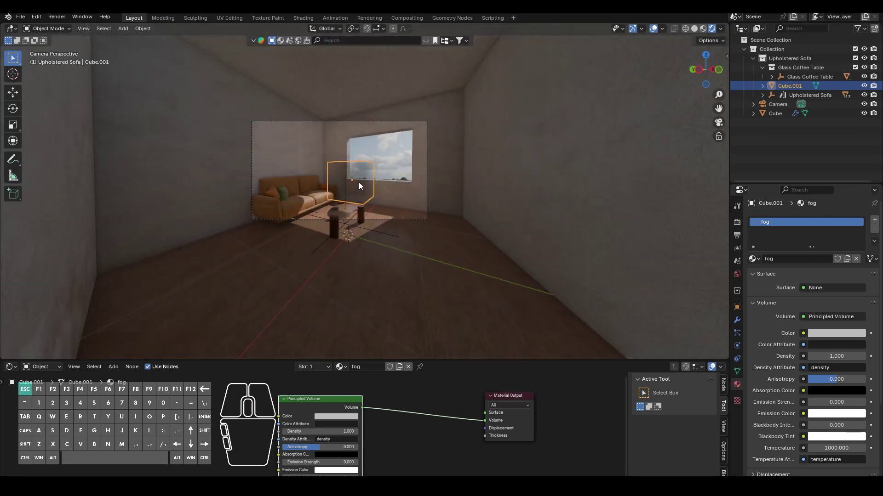
key(s)
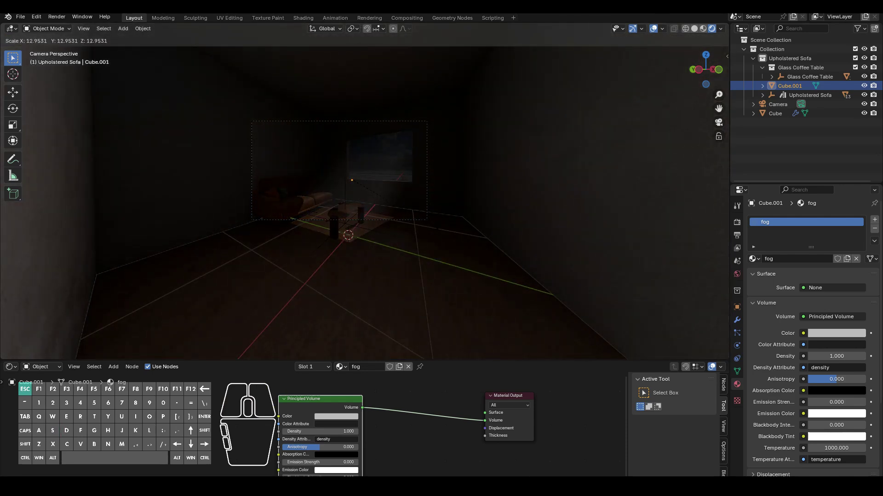
click(370, 229)
scroll(347, 230, up, 4)
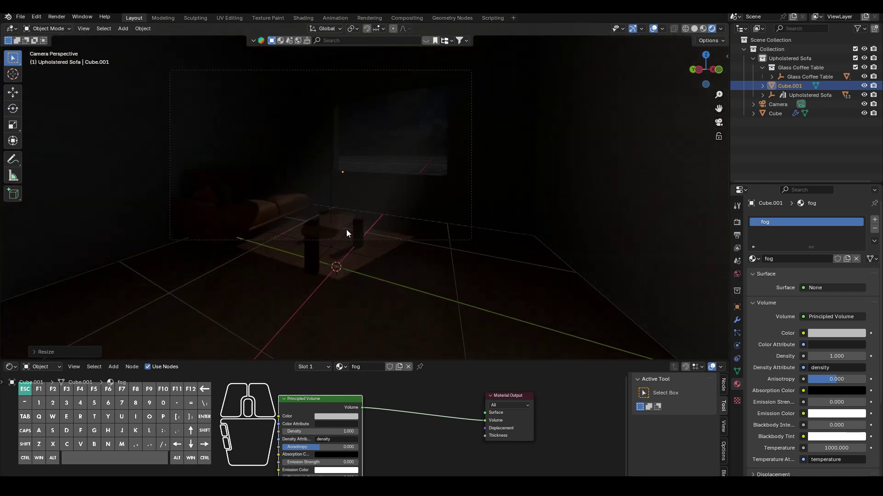
scroll(346, 230, up, 2)
scroll(346, 230, up, 1)
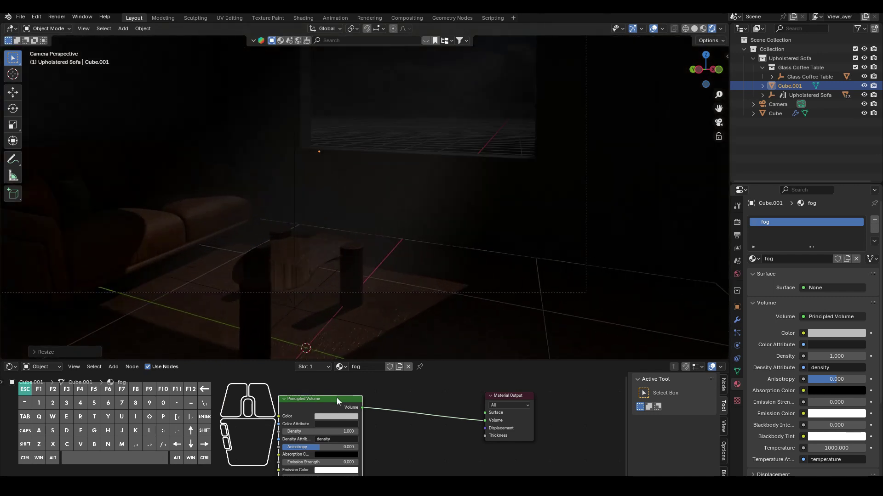
- Set the density of the fog's Principled Volume to 0.1
double_click(337, 432)
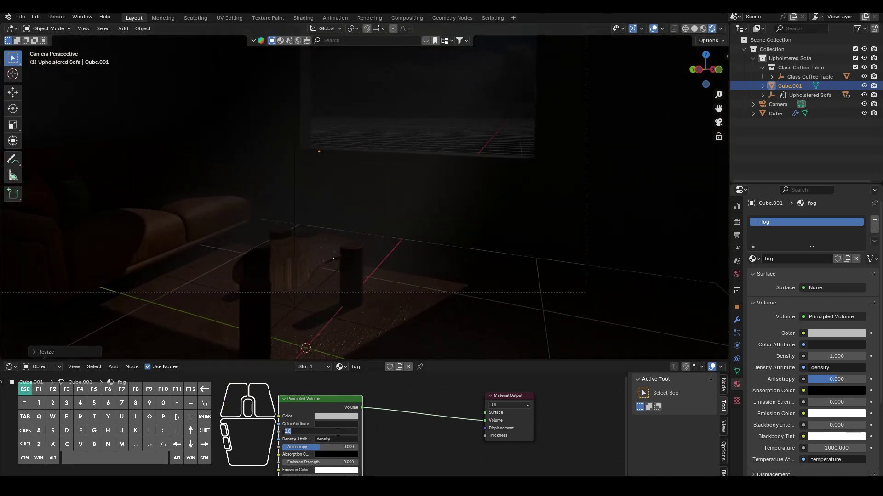
text(0.1)
key(Return)
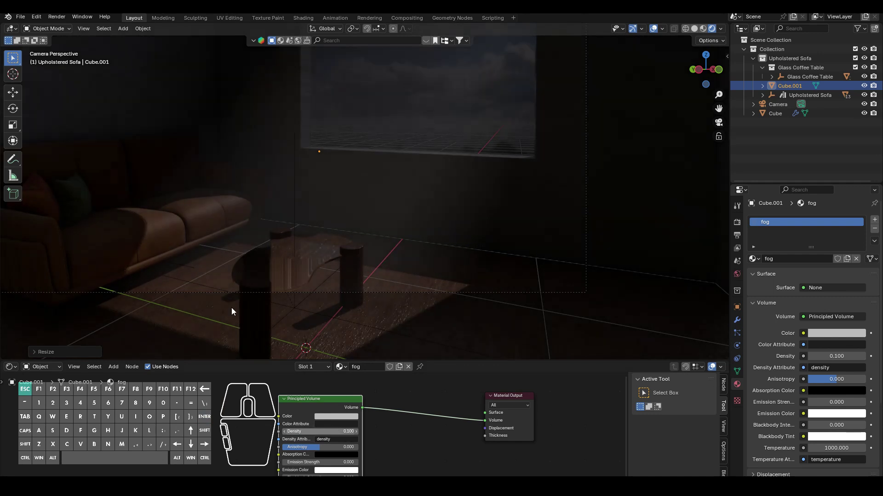
- Examine how the fog affects the room's light and visibility in the camera view
scroll(263, 250, down, 2)
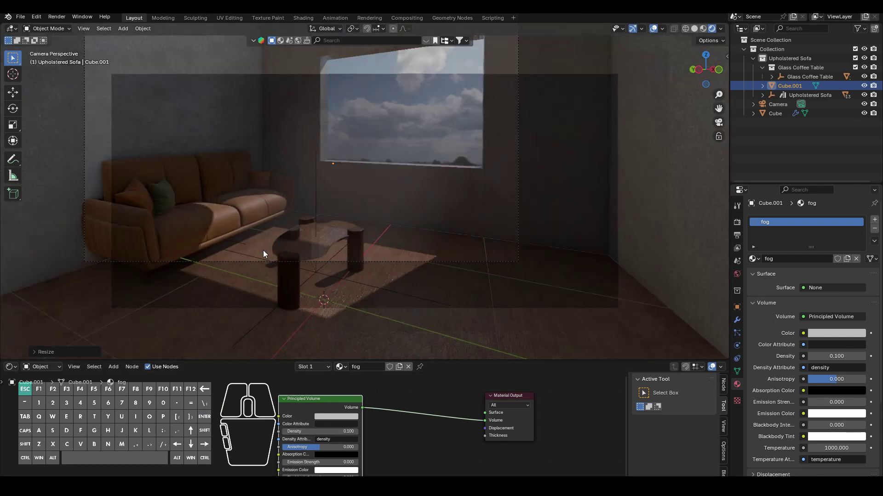
scroll(263, 250, down, 2)
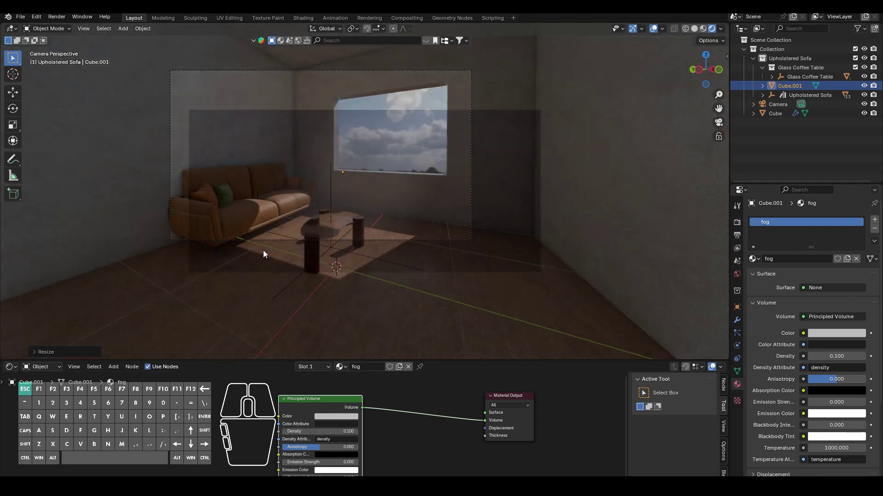
scroll(263, 250, up, 1)
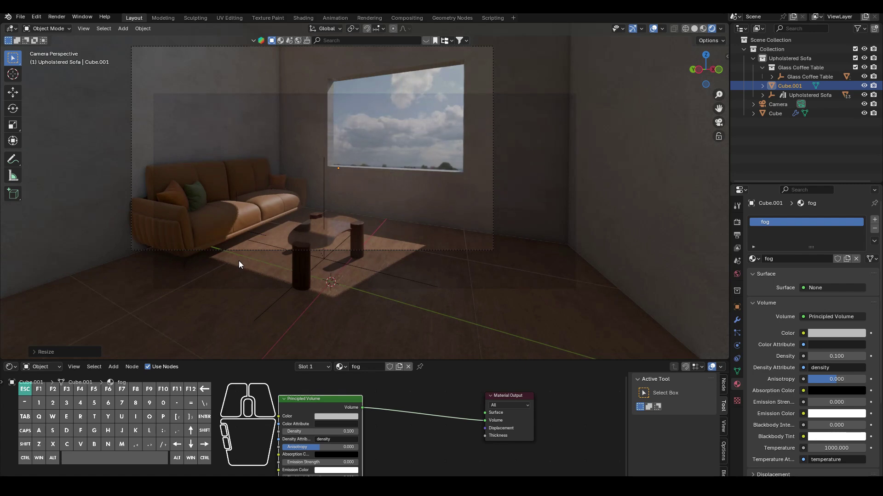
scroll(232, 263, down, 1)
middle_drag(258, 277, 255, 275)
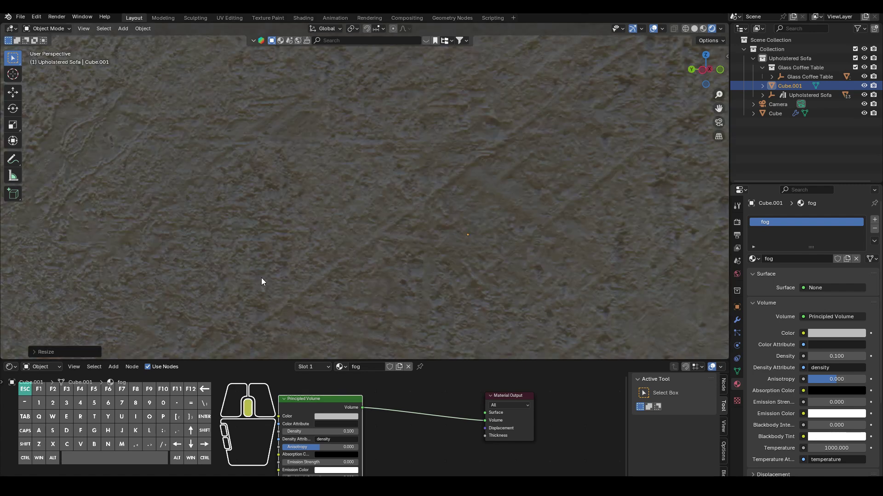
key(KP_0)
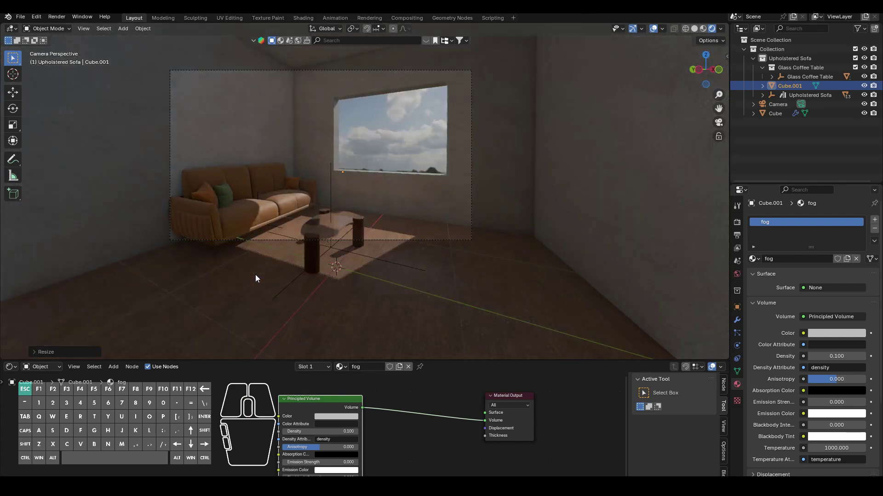
scroll(255, 241, up, 1)
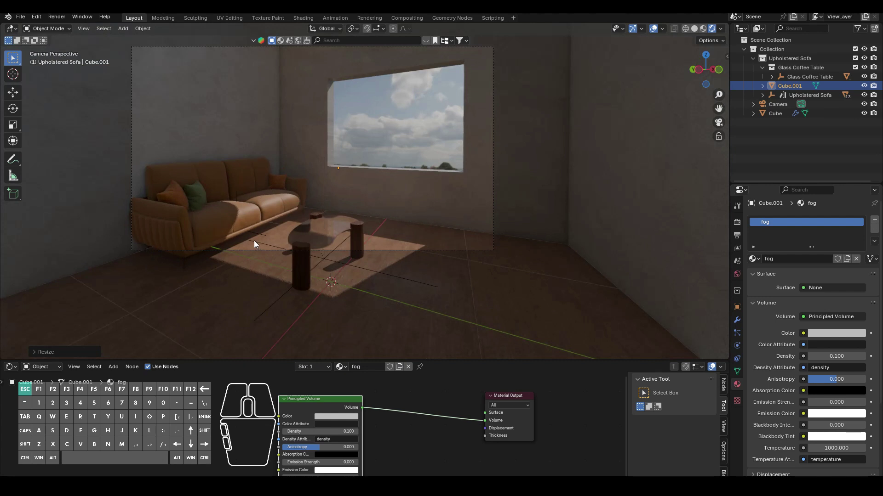
scroll(254, 241, up, 1)
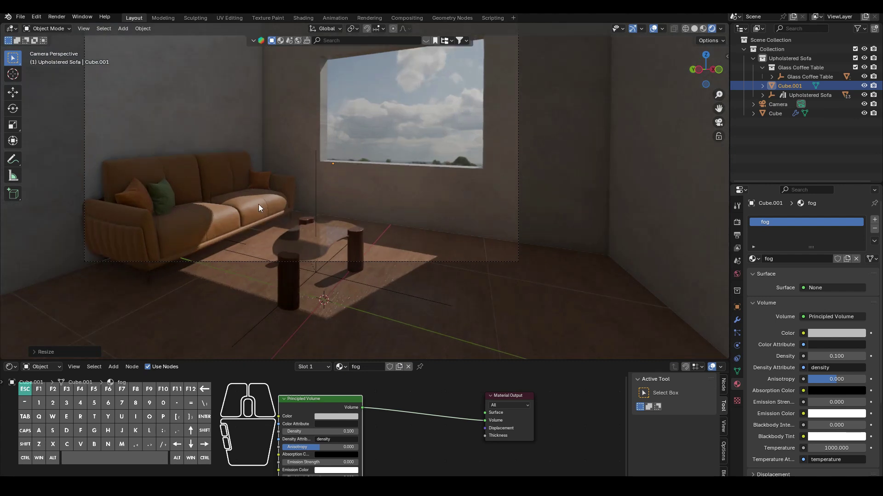
- Set the density of the fog's Principled Volume to 0.2
click(330, 431)
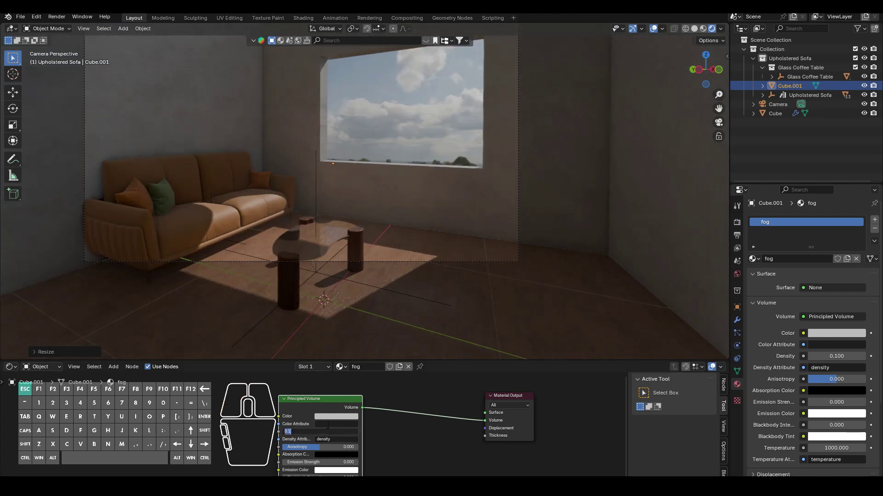
text(0.2)
key(Return)
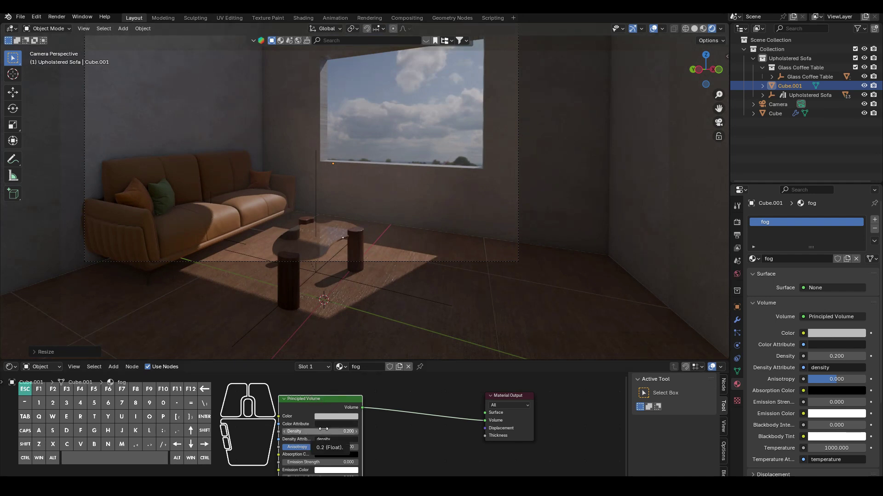
- Tint the fog's volume colour beige with hue 0.102 and saturation 0.375, and check the room in the camera view
click(319, 416)
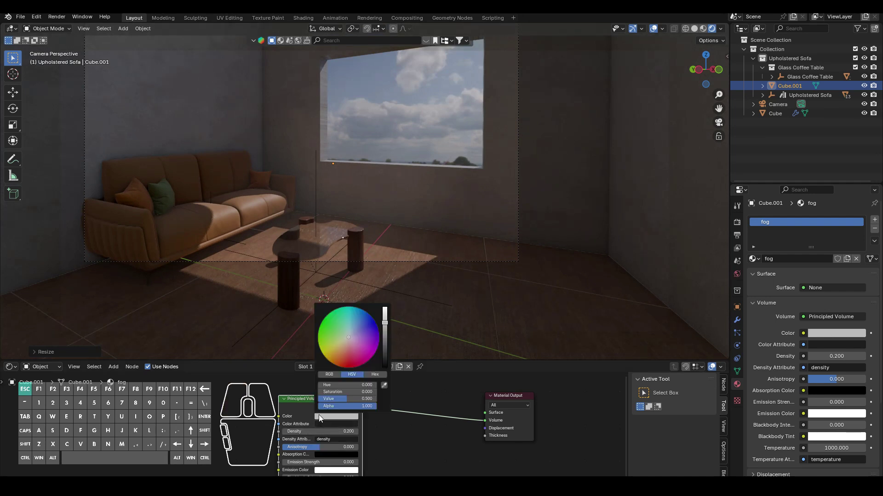
click(345, 341)
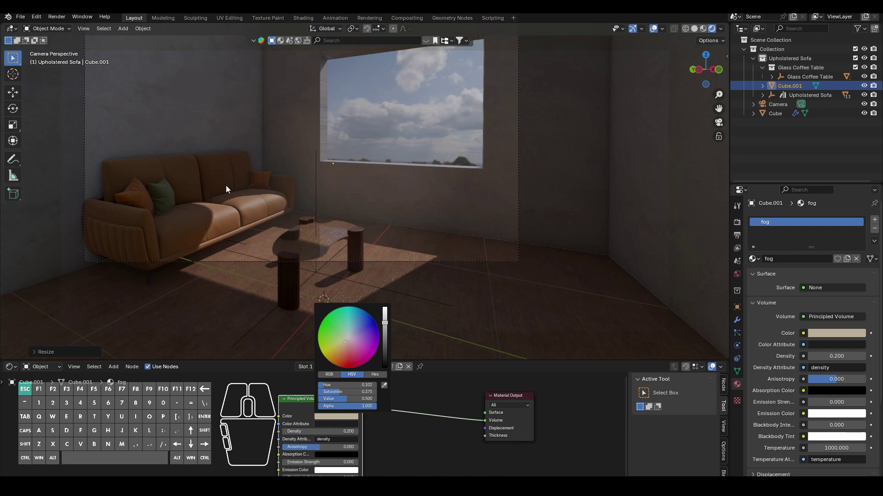
click(336, 431)
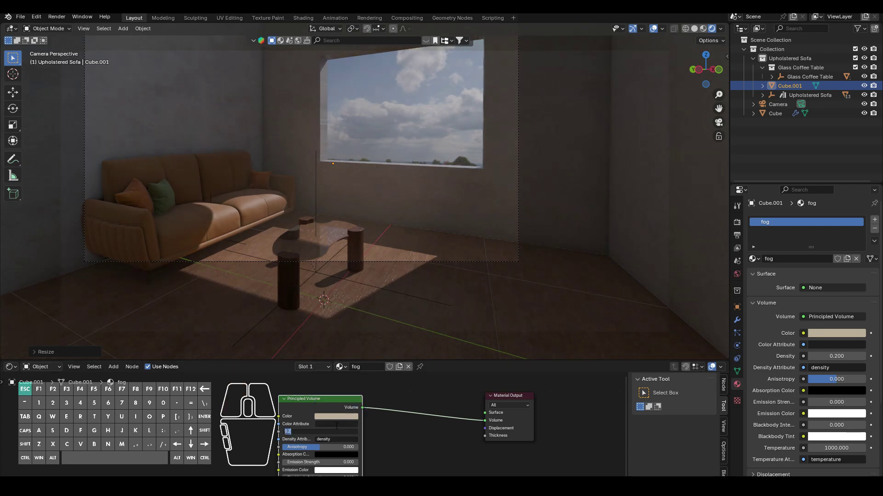
key(Return)
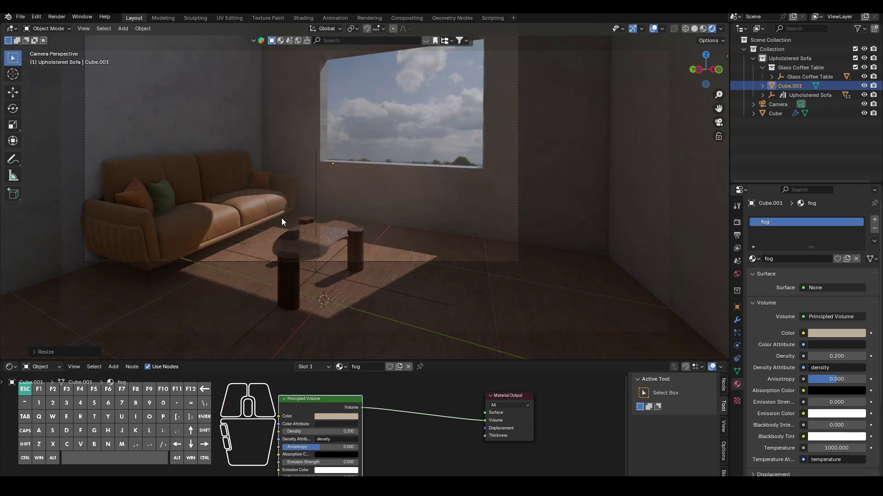
scroll(282, 222, up, 2)
scroll(282, 219, down, 2)
scroll(278, 196, up, 2)
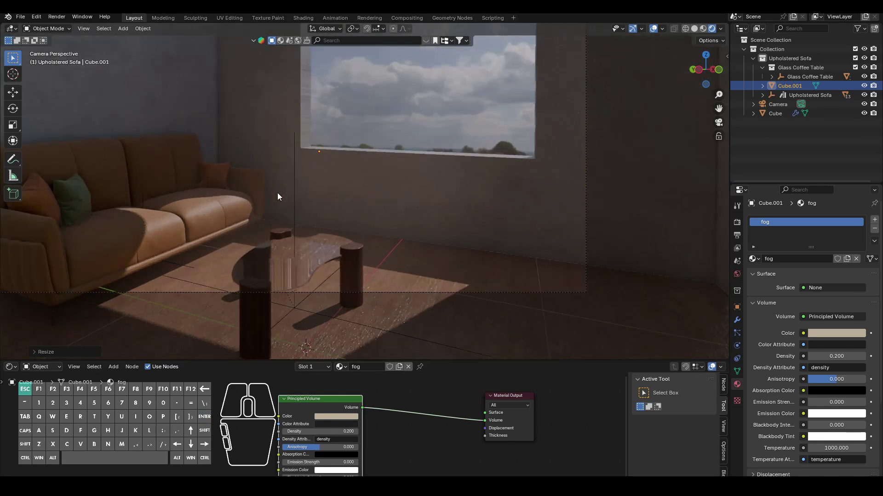
scroll(277, 192, down, 2)
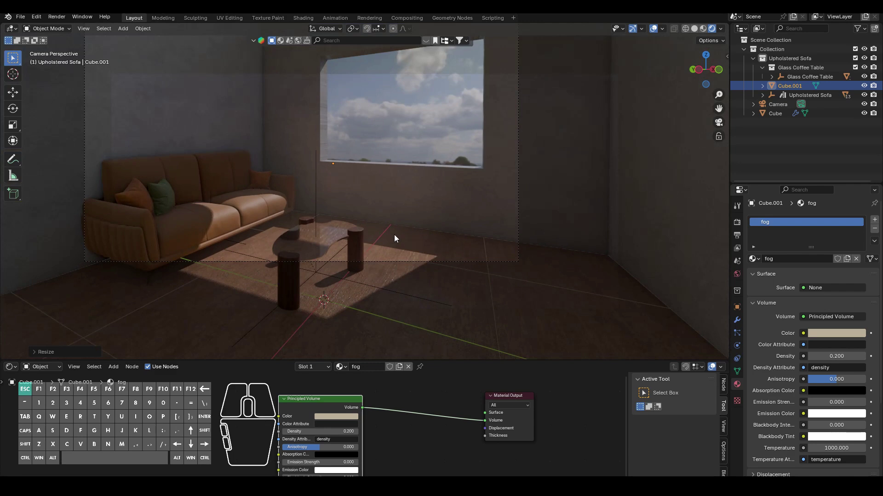
- Set both the EEVEE render samples and the viewport samples to 100
click(737, 222)
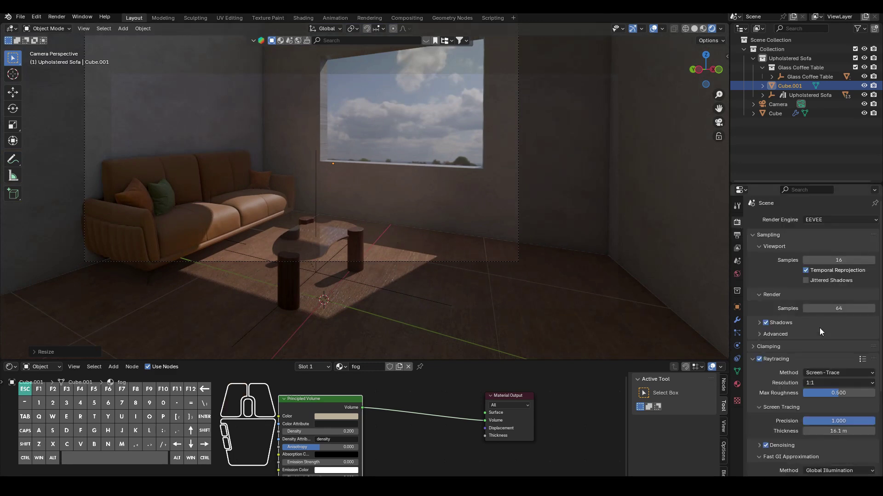
click(822, 308)
text(100)
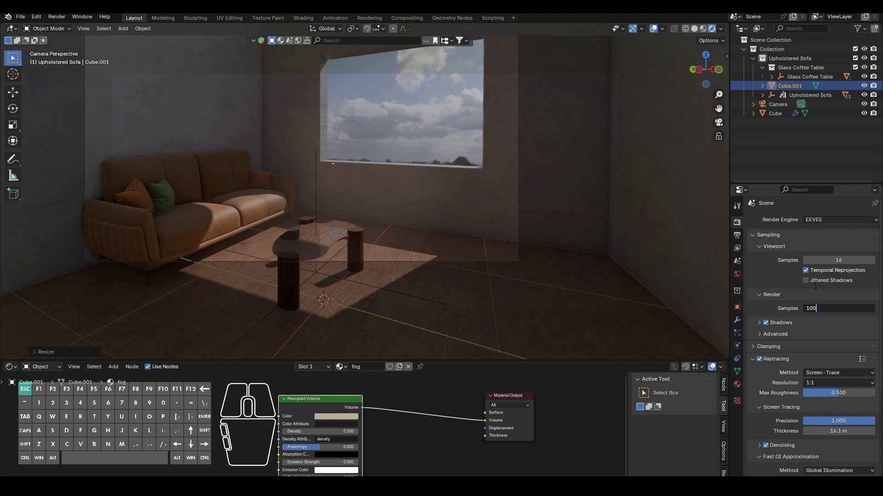
key(Return)
click(823, 261)
text(100)
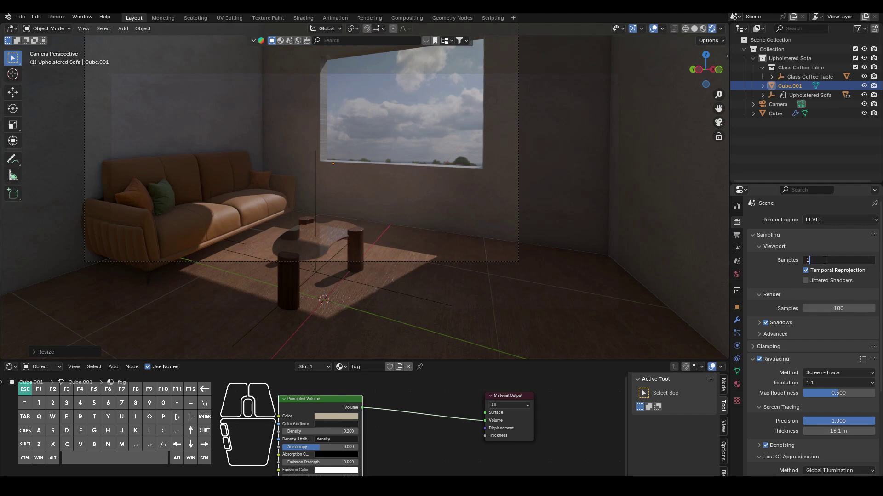
key(Return)
- Show the world shader nodes and set the strength of the upper Background shader feeding the Mix Shader to 1.2
scroll(823, 260, down, 7)
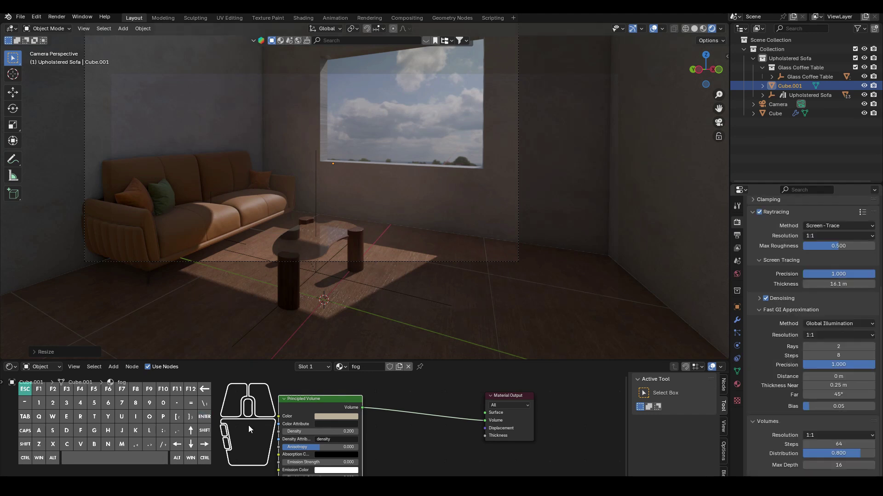
click(29, 366)
click(40, 400)
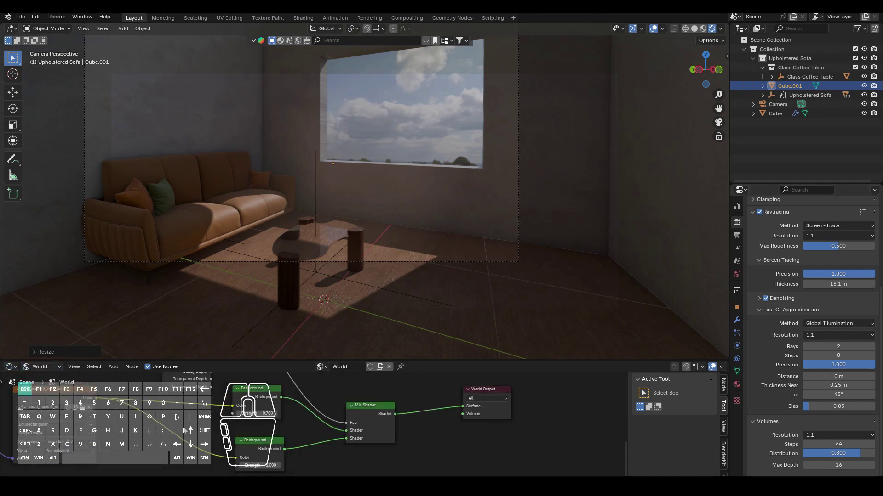
click(260, 413)
text(1)
key(Return)
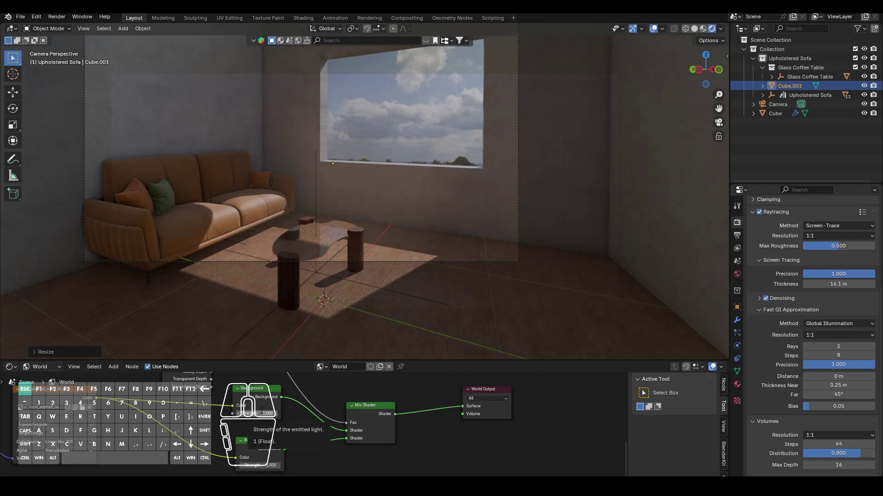
click(260, 413)
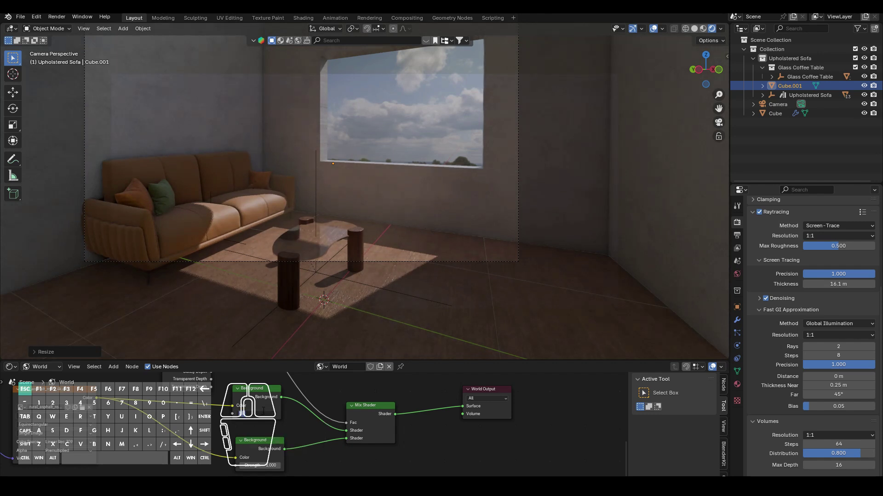
text(1.2)
key(Return)
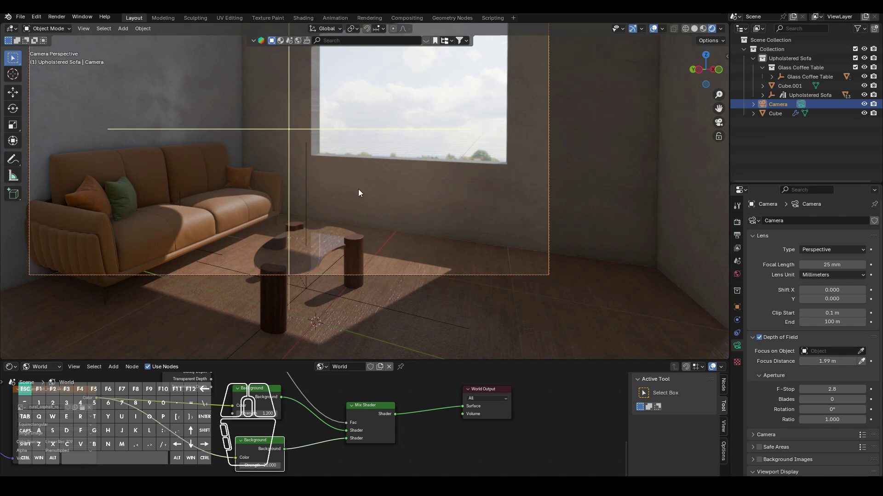
- Lower the camera about 0.2 m along the global Z axis
key(g)
key(z)
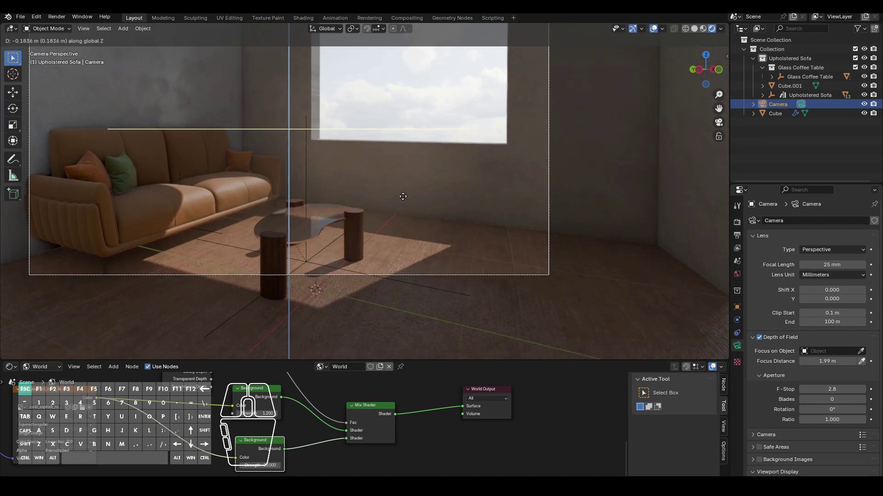
click(402, 196)
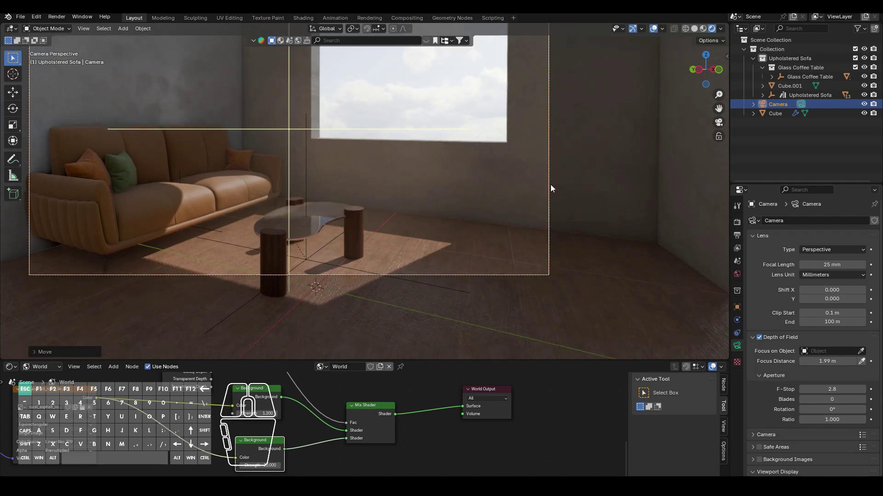
scroll(550, 186, down, 2)
scroll(550, 186, down, 1)
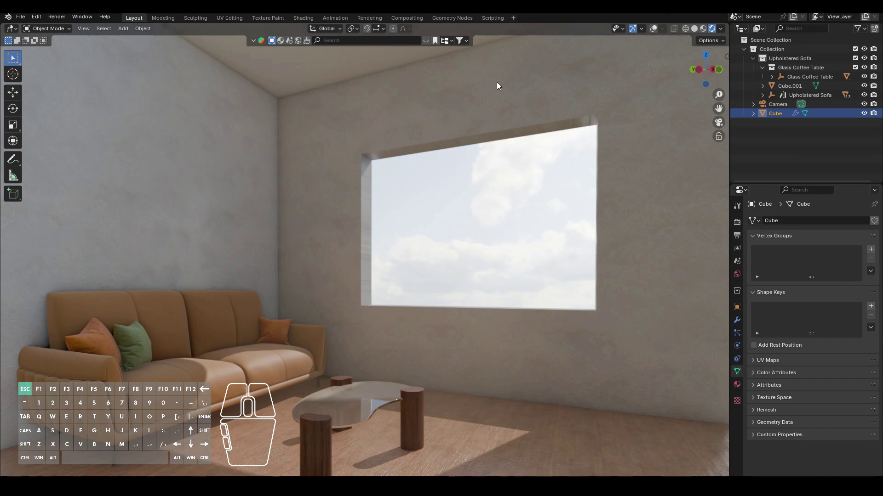
- Switch to the Compositing workspace, enable nodes and place a Viewer node below the Composite node
click(398, 18)
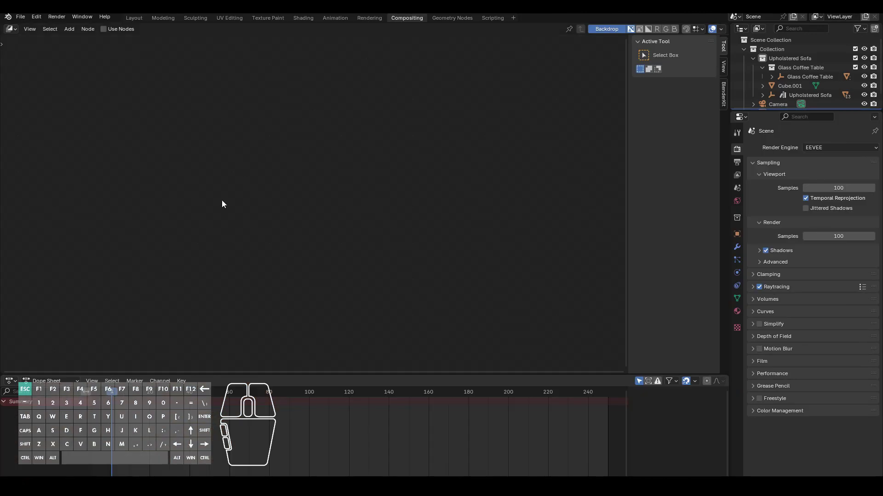
click(104, 29)
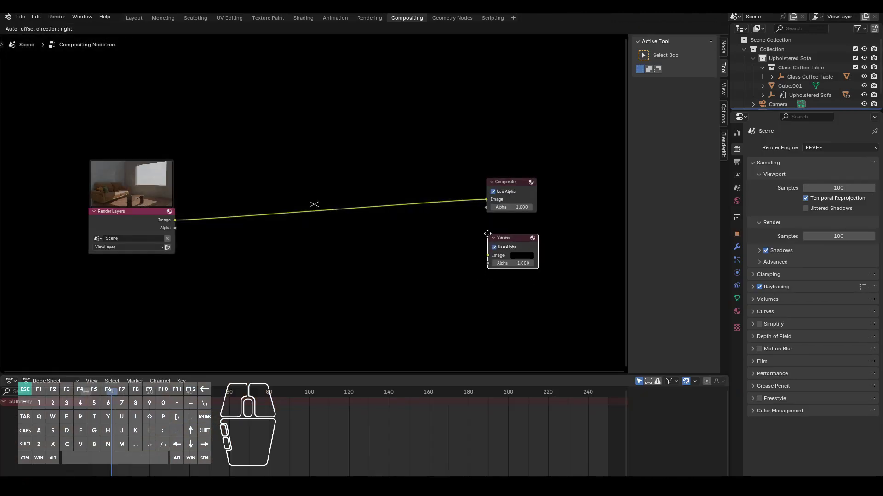
click(486, 227)
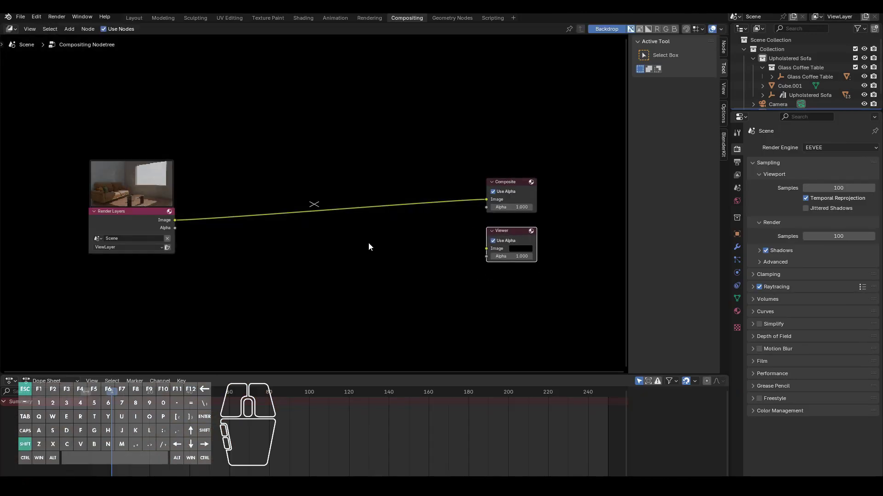
- Insert a Lens Distortion node between Render Layers and Composite, and link its image output to the Viewer as well
key(shift+a)
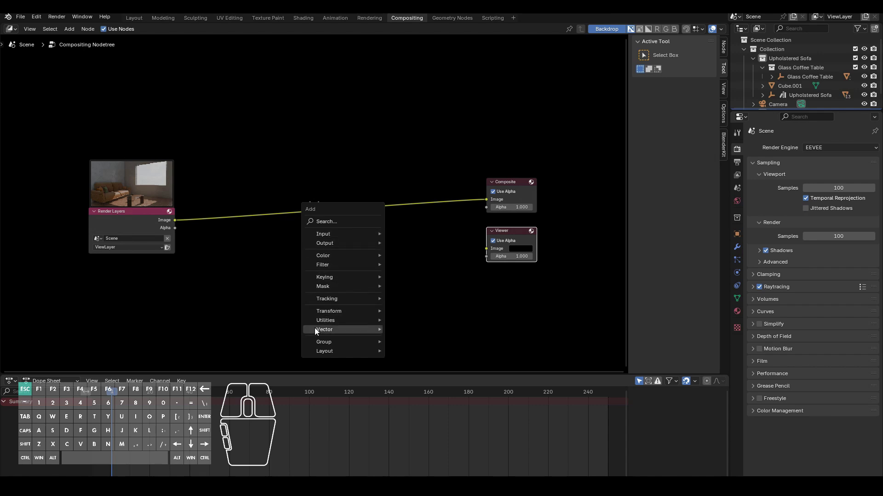
mouse_move(329, 312)
click(402, 400)
click(413, 189)
drag(464, 206, 486, 248)
- Set the Lens Distortion node's distortion and dispersion to 0.02 and enable Fit, with the whole backdrop image in view
click(437, 246)
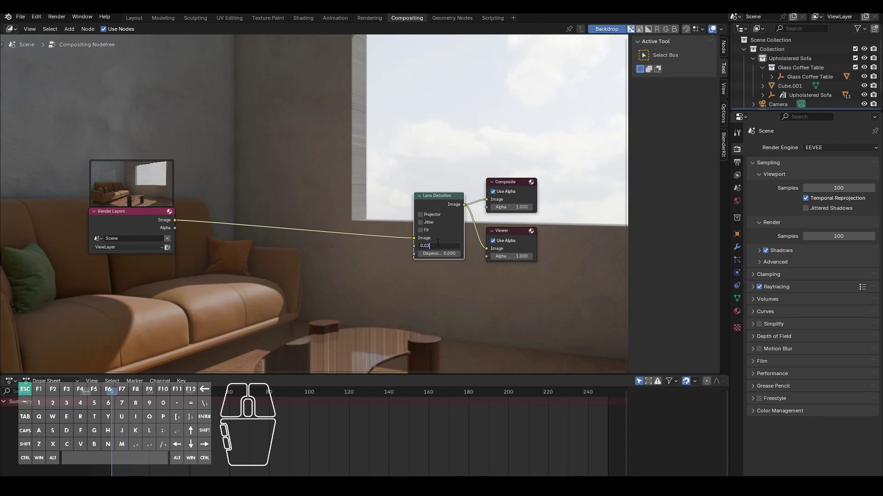
key(Return)
key(v)
key(v)
key(v)
key(v)
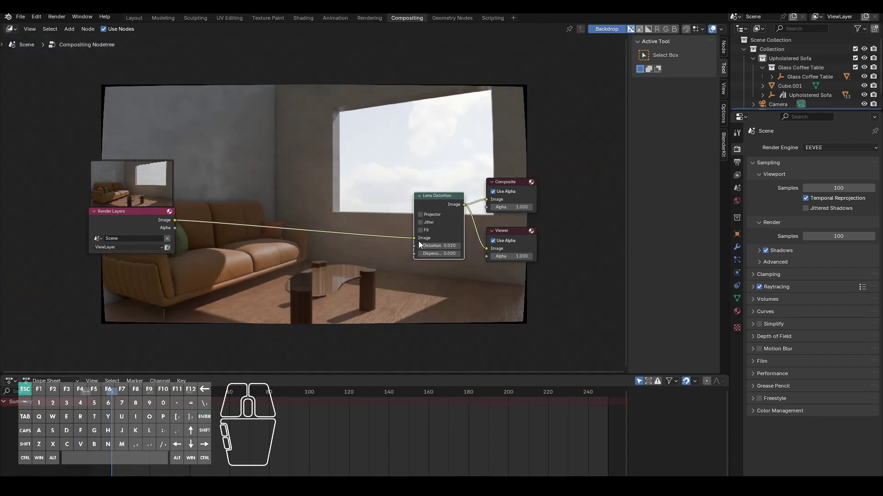
click(443, 254)
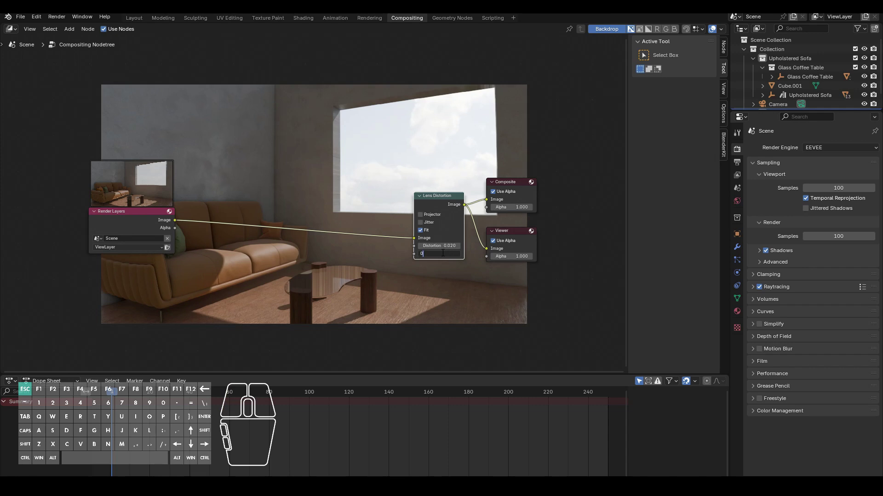
key(Return)
- Insert a Color Balance node between the Render Layers and Lens Distortion nodes
mouse_move(318, 297)
middle_down()
mouse_move(370, 277)
mouse_move(327, 309)
middle_up()
click(246, 272)
key(shift+a)
mouse_move(245, 271)
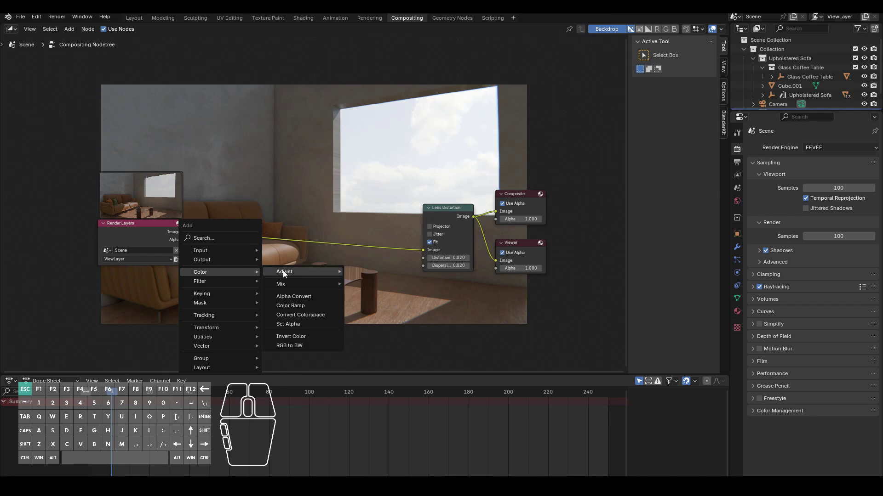
mouse_move(289, 271)
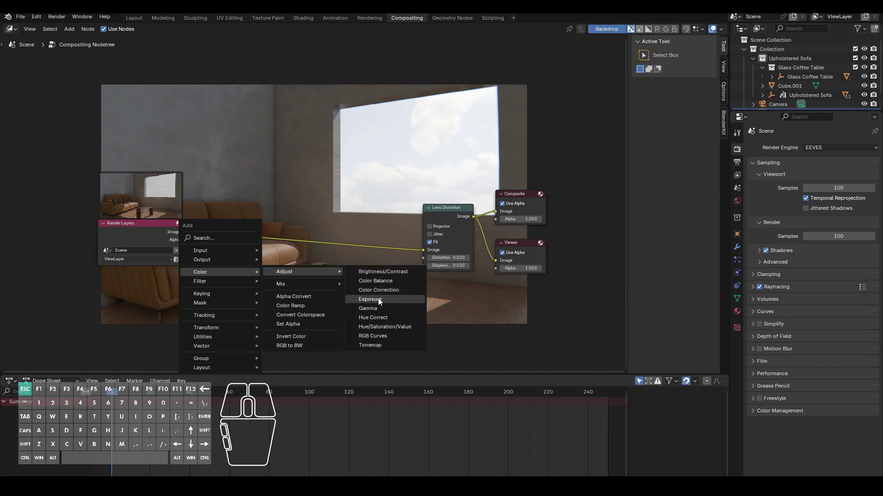
click(401, 282)
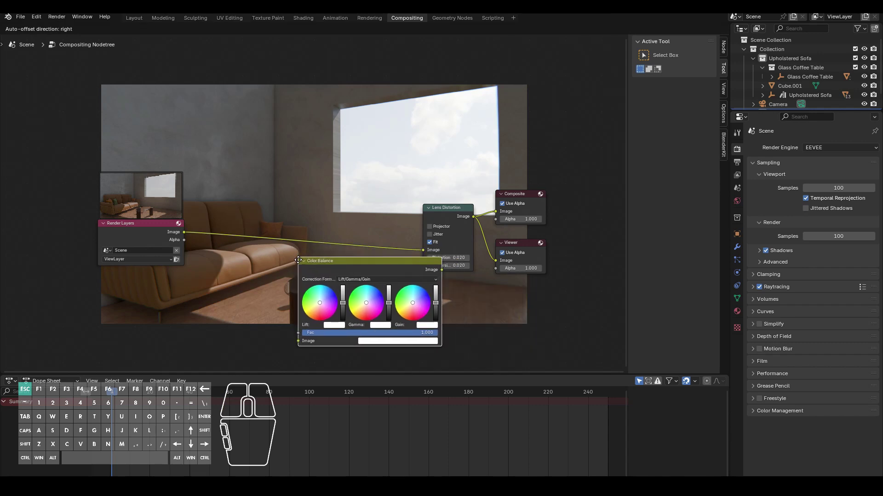
click(246, 233)
- Tint the Color Balance node's lift pale cyan, its gamma pale blue and its gain pale pink
scroll(260, 274, up, 3)
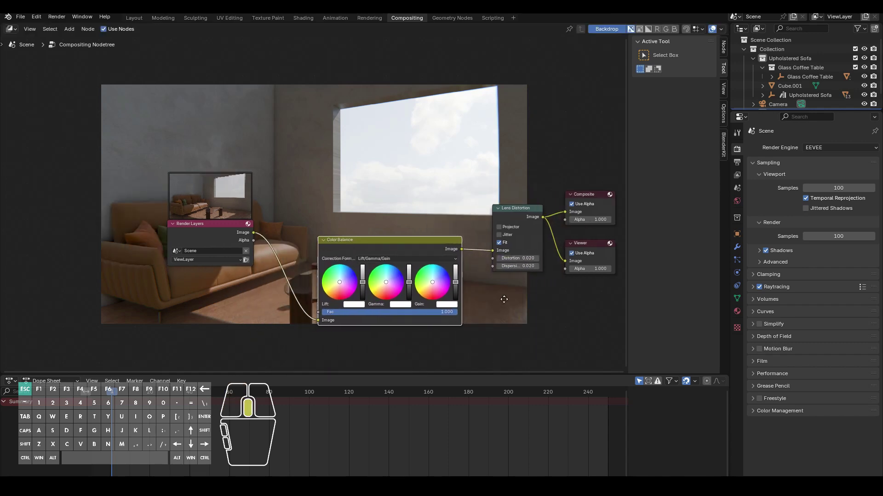
click(344, 300)
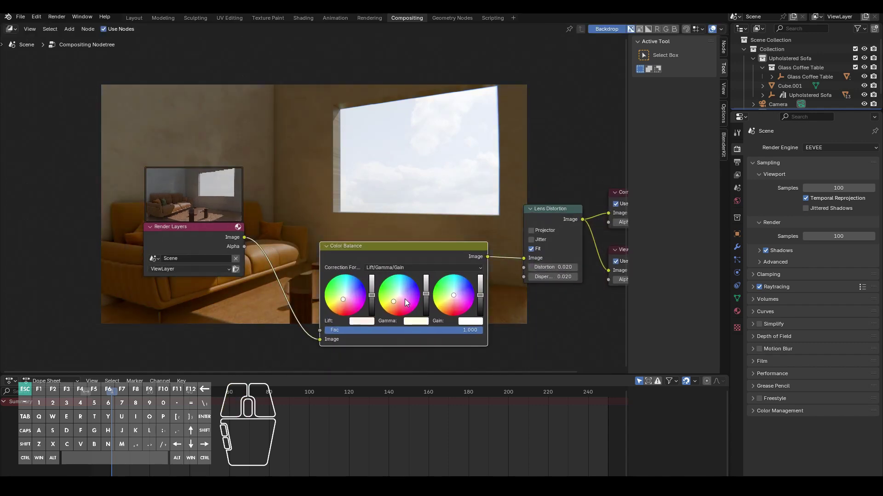
middle_drag(178, 170, 110, 131)
click(276, 251)
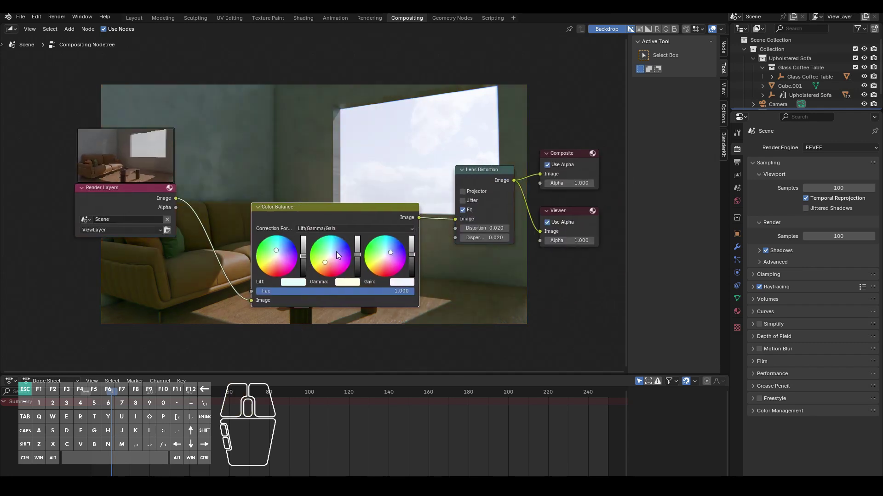
click(336, 253)
click(389, 260)
middle_drag(368, 137, 331, 166)
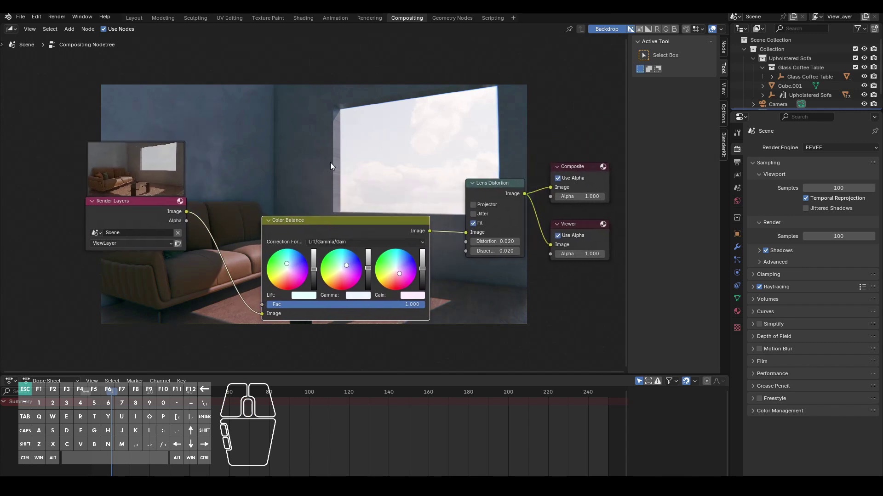
- Refine the Color Balance tints, shifting the lift to pale blue and the gamma to a warm near-white
scroll(330, 162, up, 3)
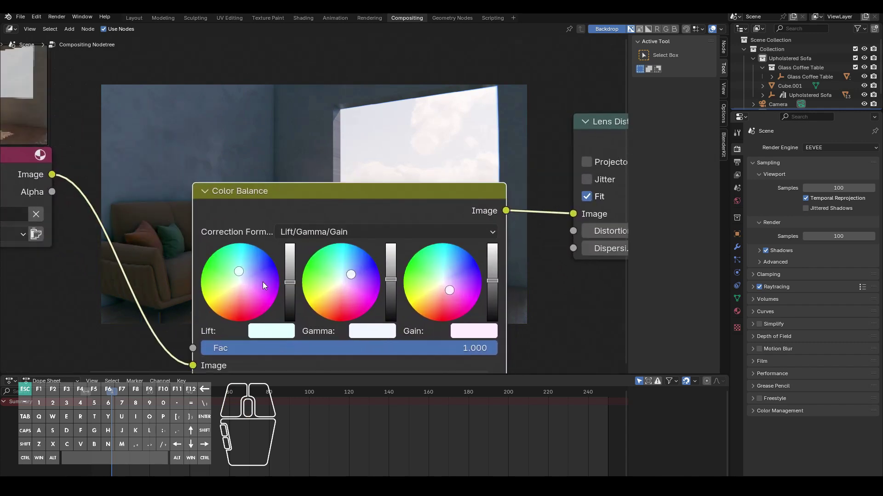
drag(263, 282, 241, 274)
click(247, 271)
drag(344, 270, 349, 272)
click(339, 289)
middle_drag(339, 290, 245, 168)
scroll(244, 170, down, 6)
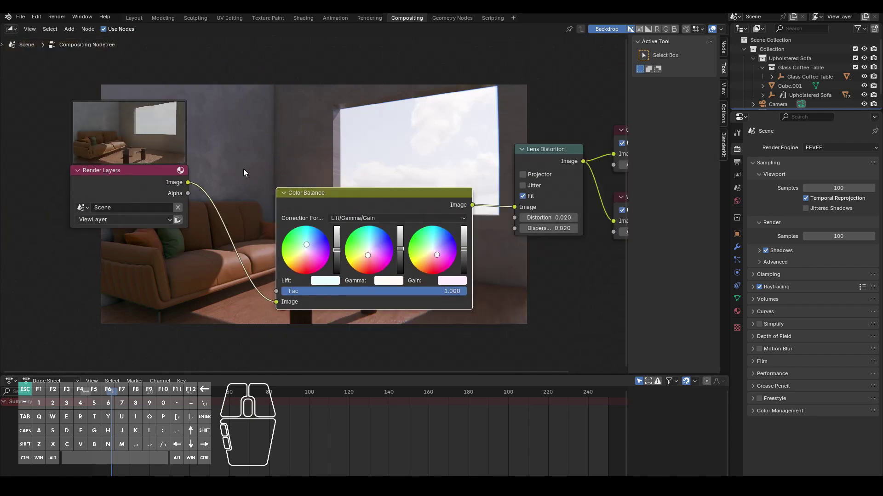
- Spread the Render Layers and Color Balance nodes apart to make room between them
scroll(244, 171, down, 1)
drag(324, 200, 343, 193)
click(104, 124)
click(105, 172)
drag(106, 171, 1, 176)
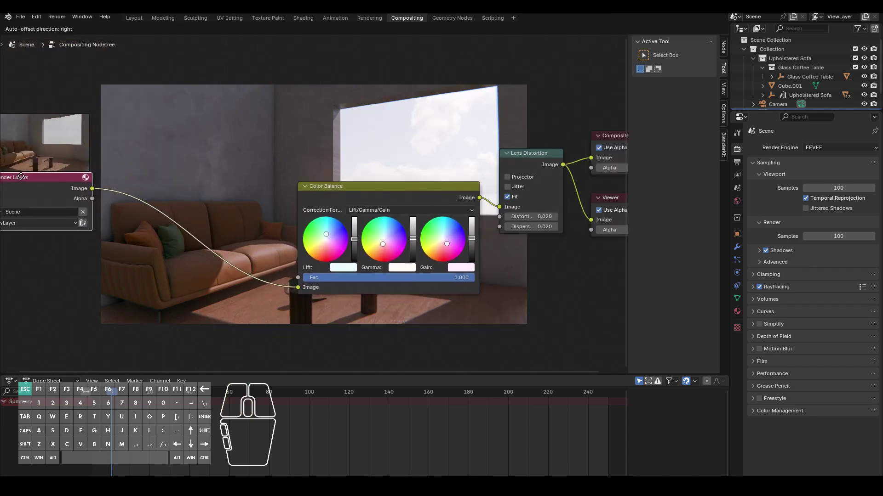
- Insert an RGB Curves node between the Render Layers and Color Balance nodes
key(shift+a)
mouse_move(131, 273)
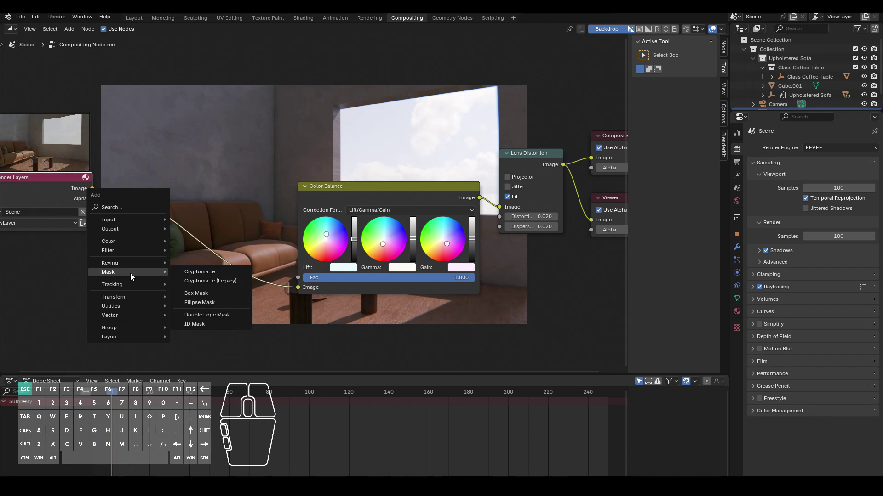
mouse_move(110, 240)
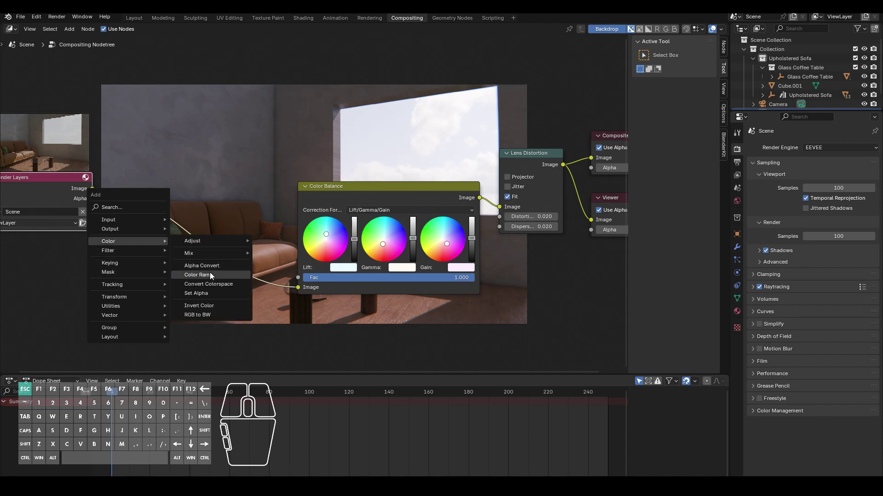
mouse_move(216, 239)
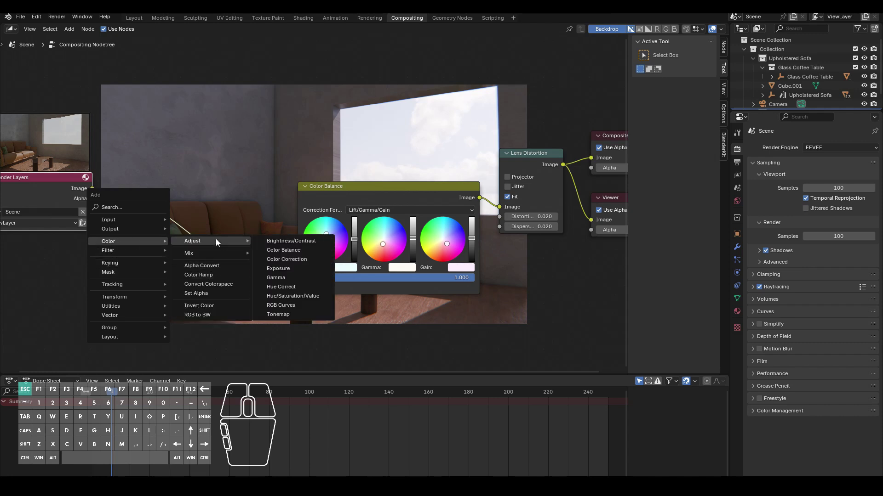
click(287, 304)
click(230, 267)
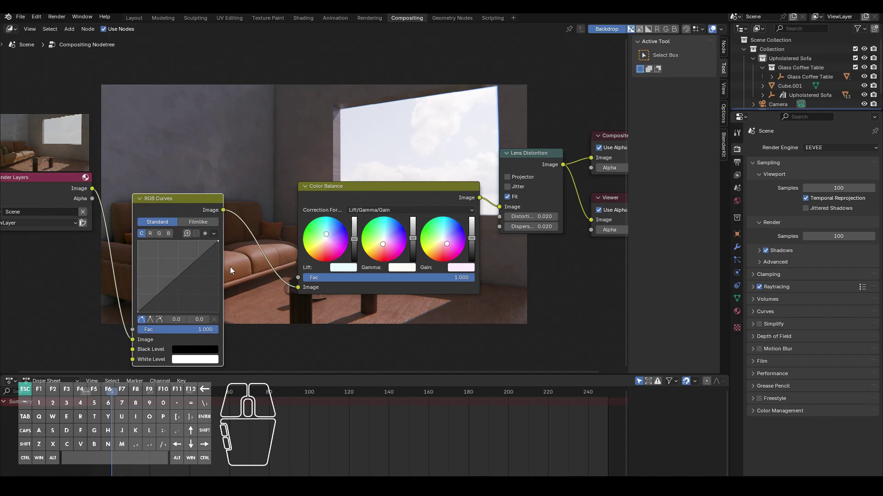
- Brighten the image by raising the combined RGB curve with a new point at about 0.6, 0.8
middle_drag(234, 268, 308, 281)
drag(259, 281, 262, 260)
scroll(371, 167, down, 2)
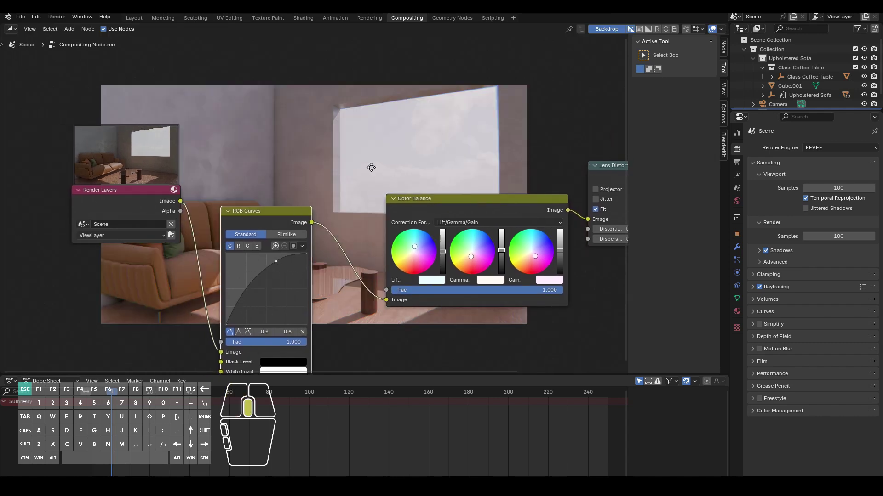
- Insert a Glare node between the RGB Curves and Color Balance nodes
key(shift+a)
mouse_move(239, 206)
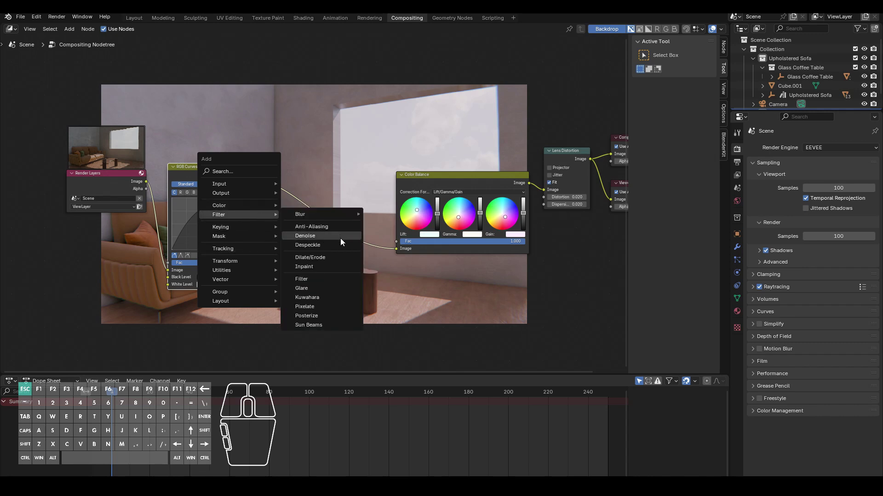
click(316, 289)
click(293, 194)
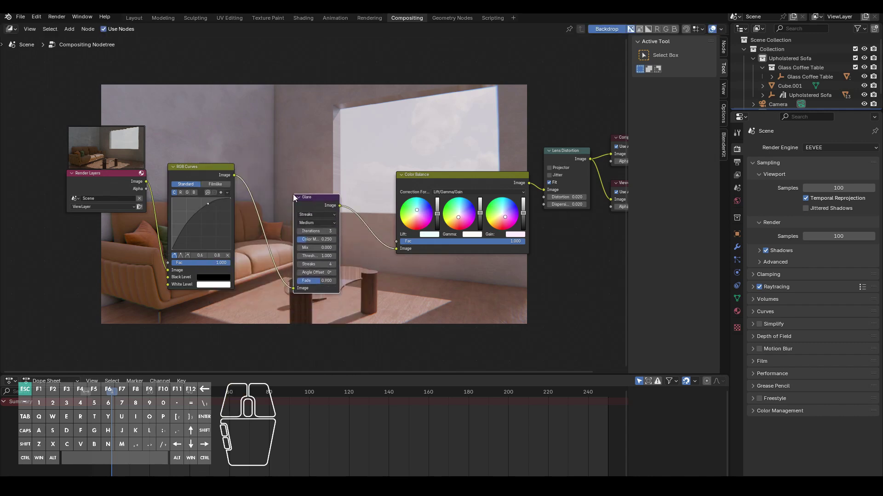
- Switch the Glare node's type to Bloom and set its threshold to 1.1
click(302, 214)
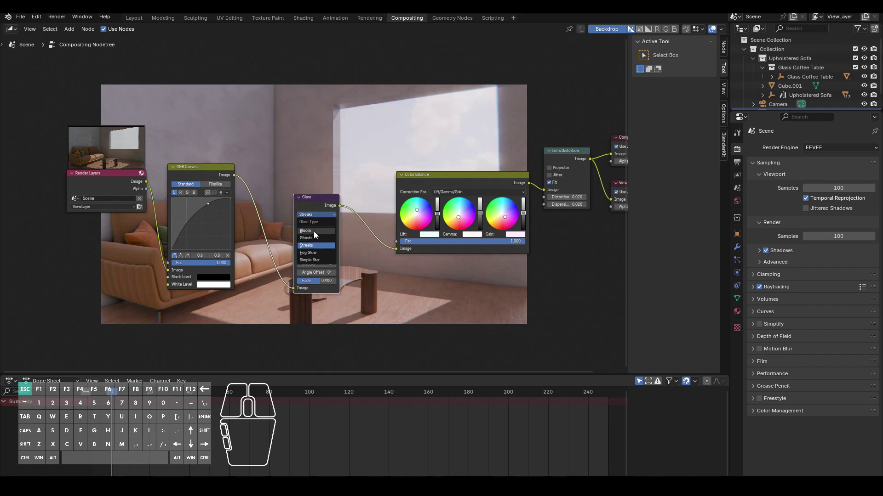
click(314, 231)
middle_drag(400, 274, 365, 226)
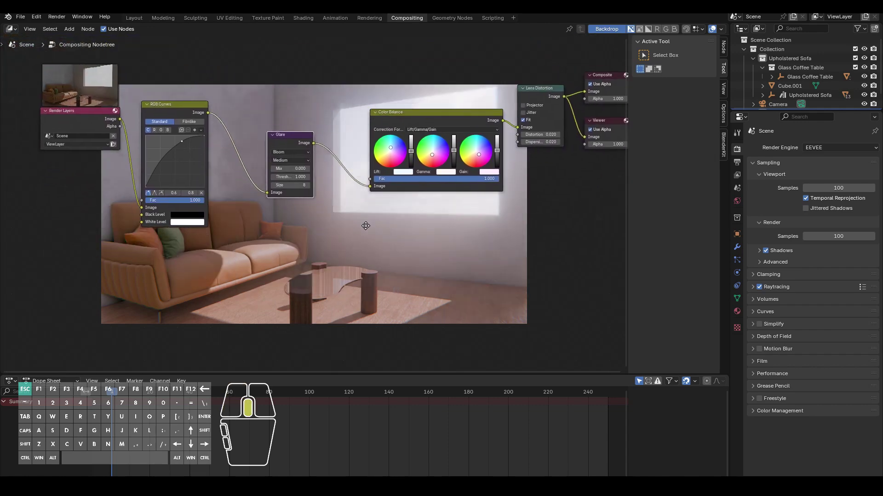
scroll(365, 226, up, 4)
drag(371, 235, 350, 235)
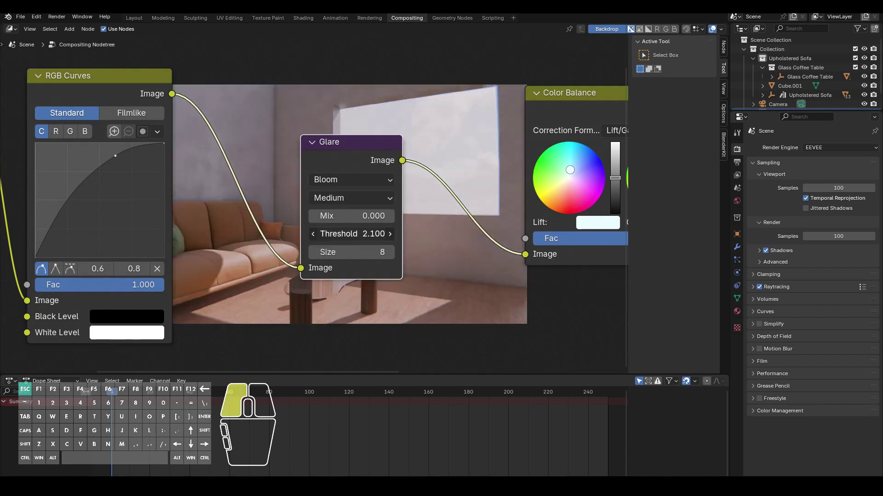
drag(371, 234, 338, 233)
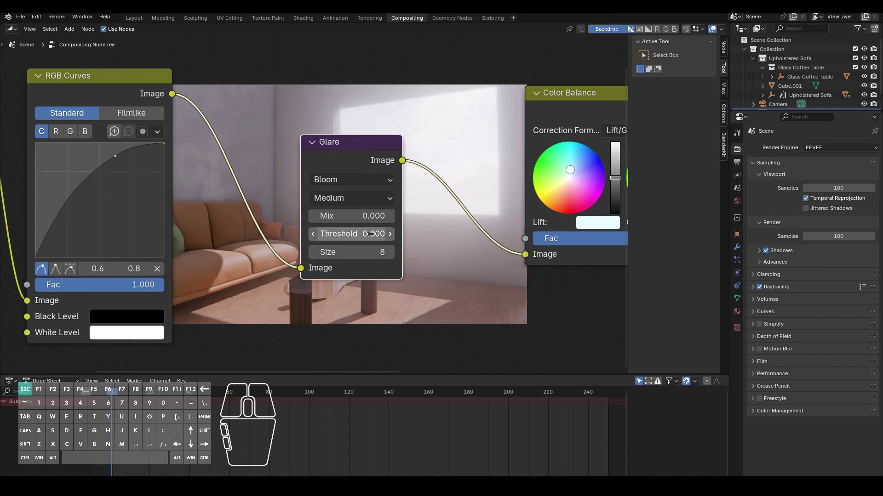
middle_drag(443, 256, 350, 227)
click(296, 205)
middle_drag(404, 260, 432, 215)
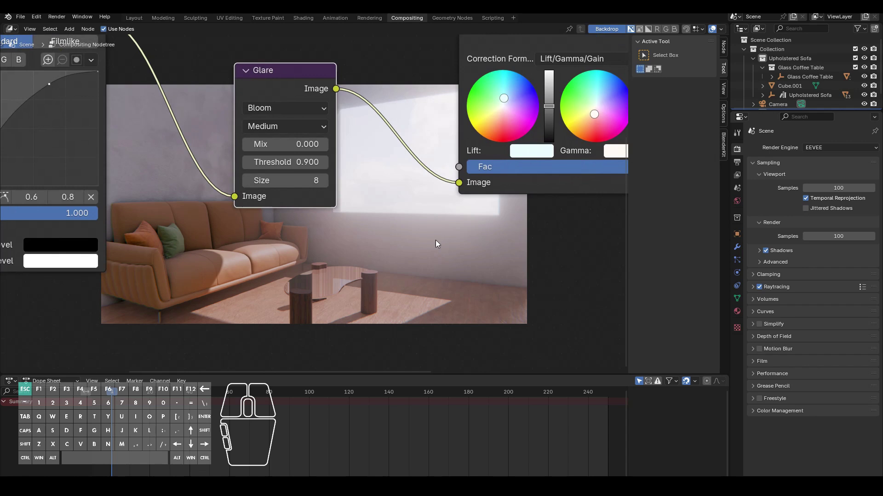
click(323, 163)
click(323, 163)
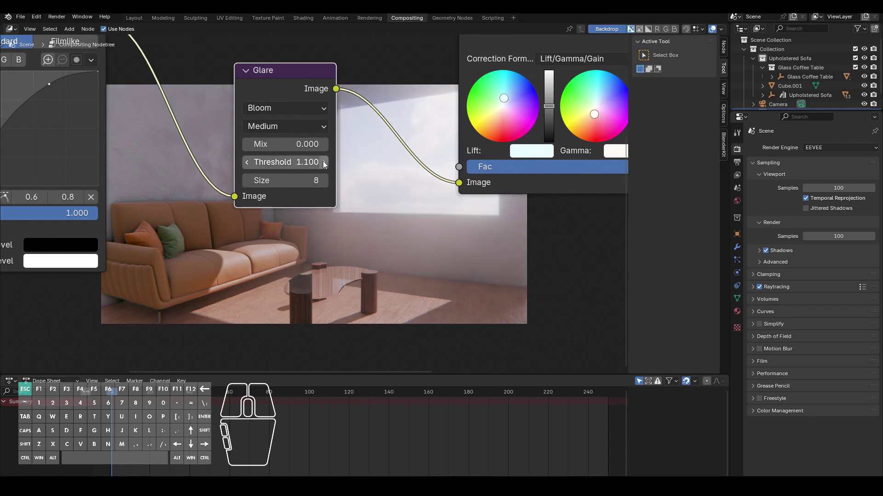
- Move the nodes feeding Composite and Viewer away from them as a group, and shift Lens Distortion into the middle of the gap
middle_drag(441, 274, 404, 291)
scroll(391, 268, down, 2)
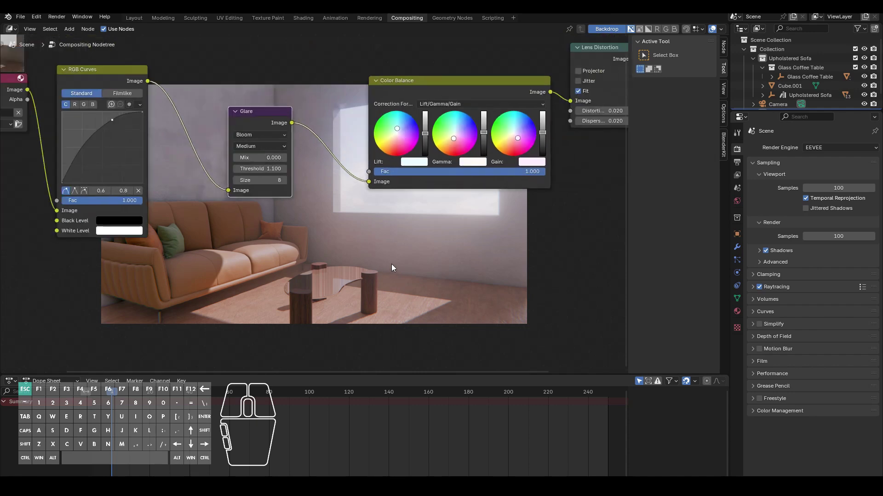
scroll(391, 264, down, 4)
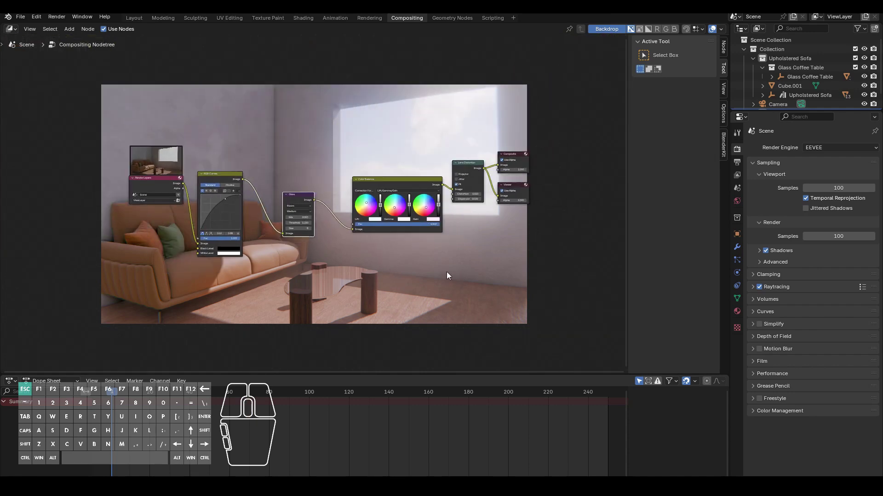
scroll(413, 251, down, 1)
drag(177, 148, 434, 232)
key(g)
click(350, 235)
click(361, 177)
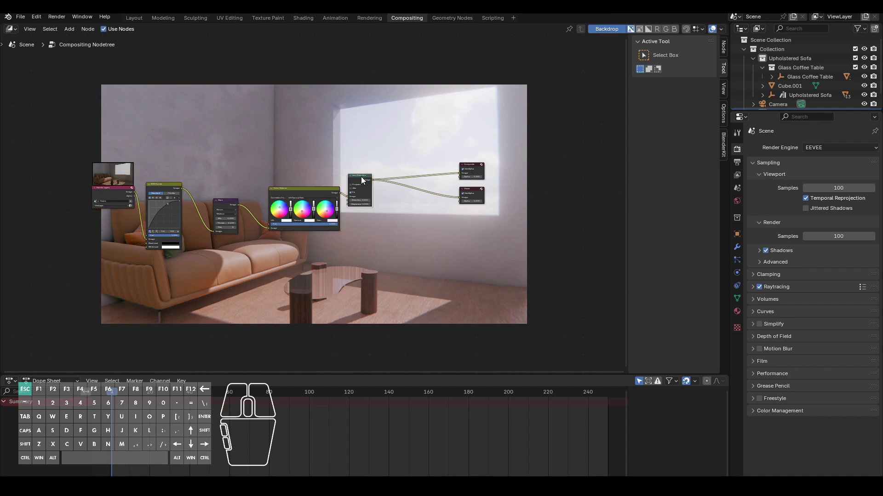
drag(361, 177, 416, 181)
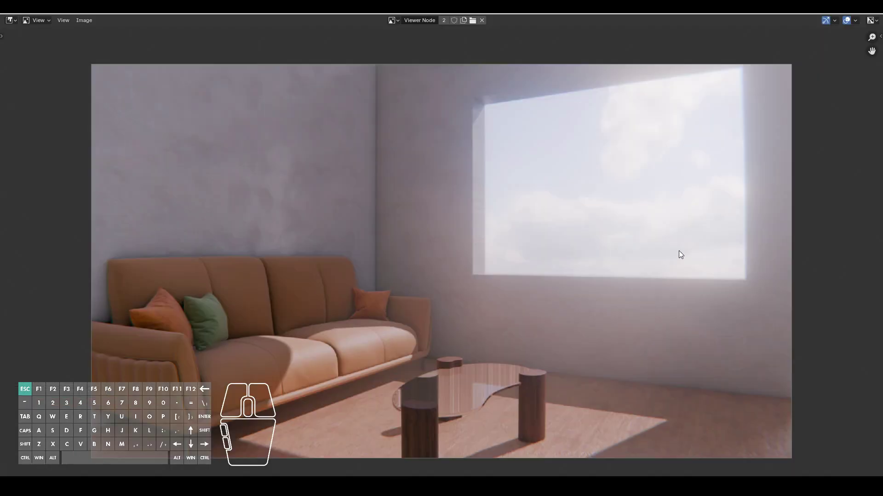